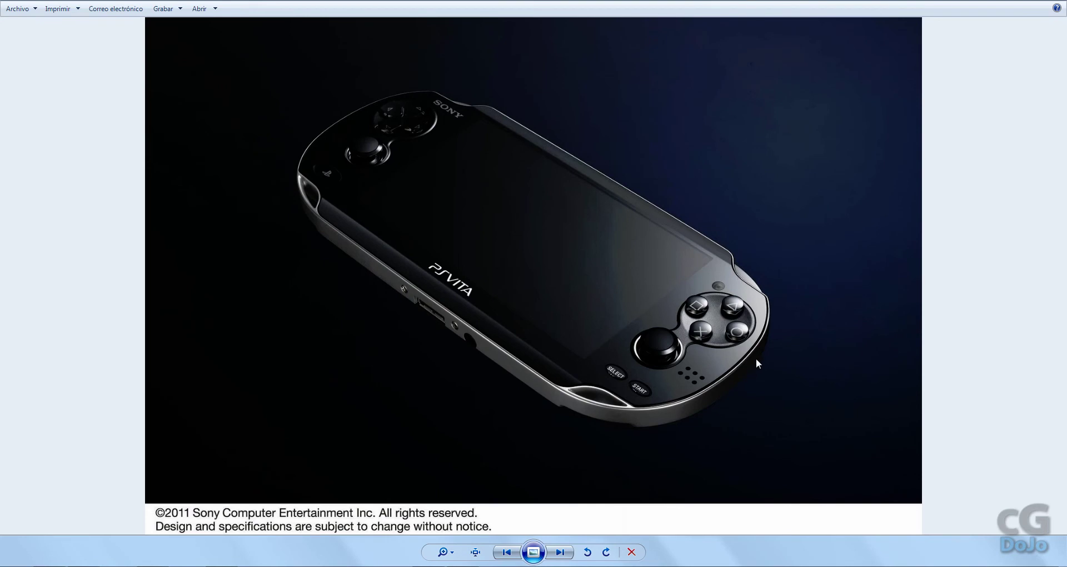
# Look through the PS Vita reference pictures up to the sheet showing all six orthographic views
pyautogui.press('Right')
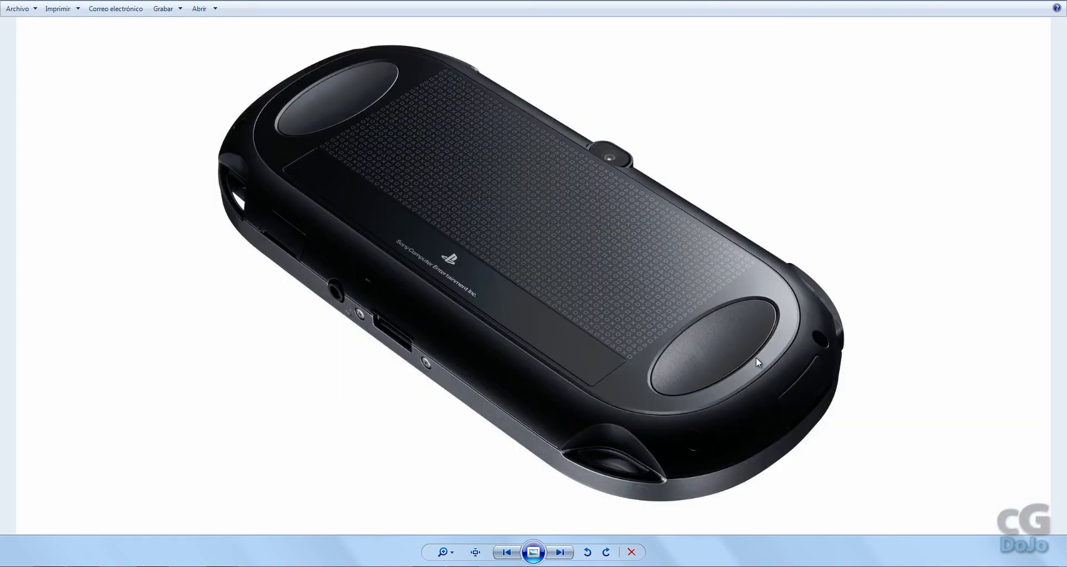
pyautogui.press('Right')
pyautogui.press('Right')
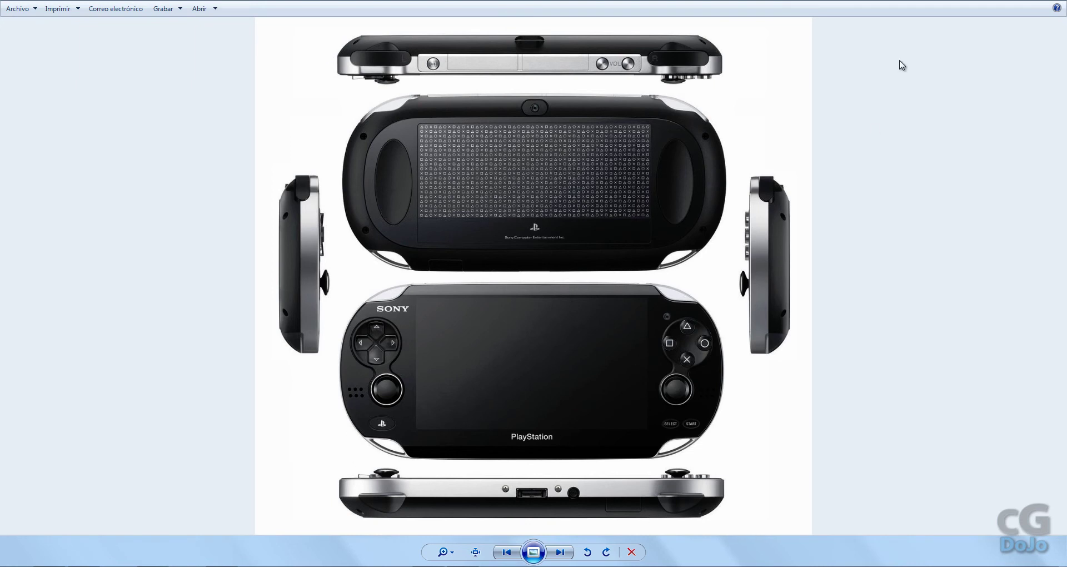
# Close the picture viewer and open ps-vita-2.jpg from the refPictures folder in GIMP
pyautogui.click(1050, 2)
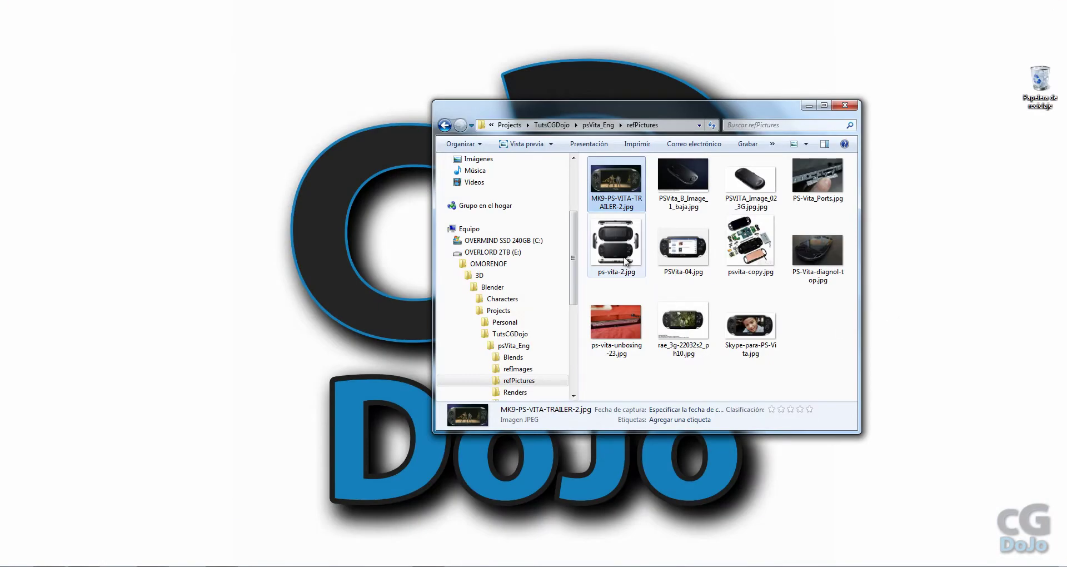
pyautogui.rightClick(612, 240)
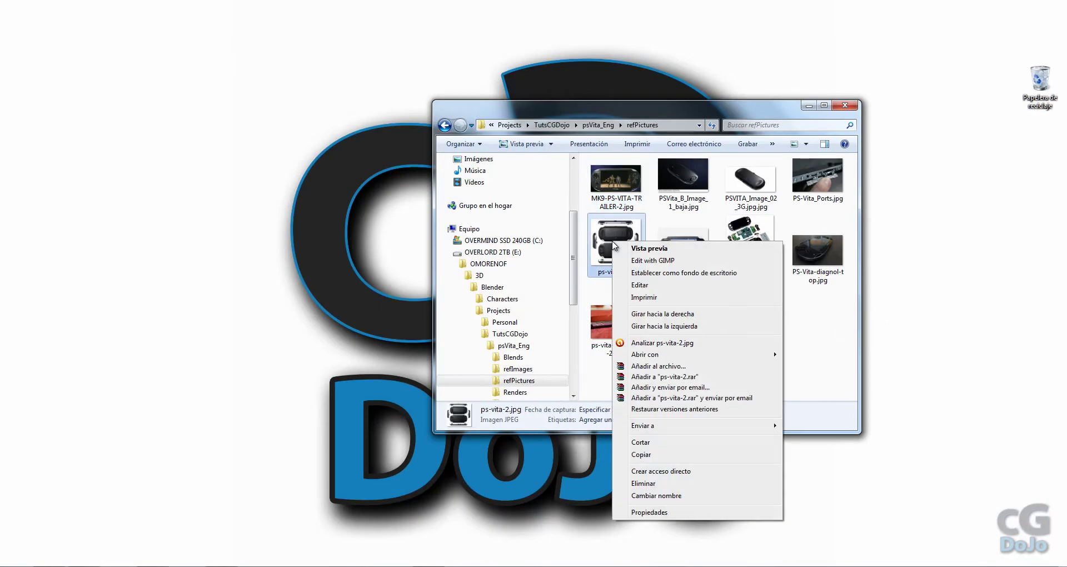
pyautogui.click(692, 265)
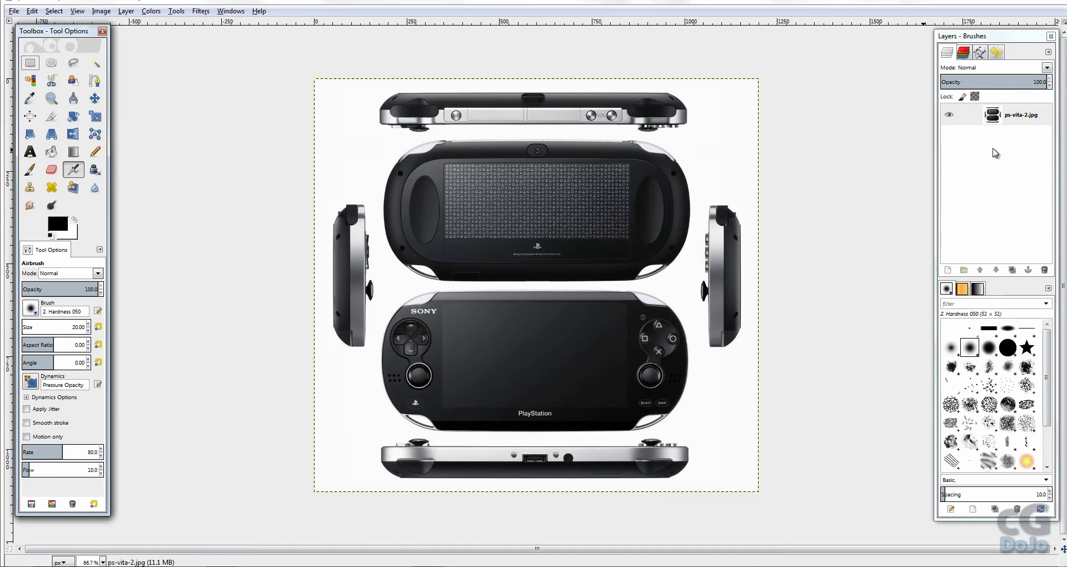
# Cut the console's top view from the ps-vita-2.jpg layer with a rectangle of about 886 × 138 px and paste it as a new layer
pyautogui.click(982, 114)
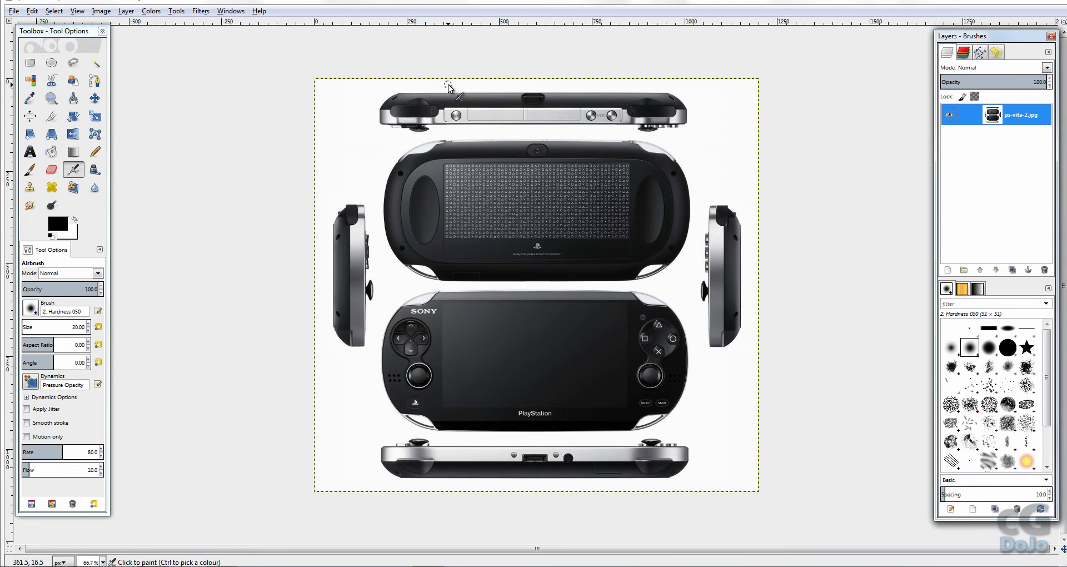
pyautogui.press('r')
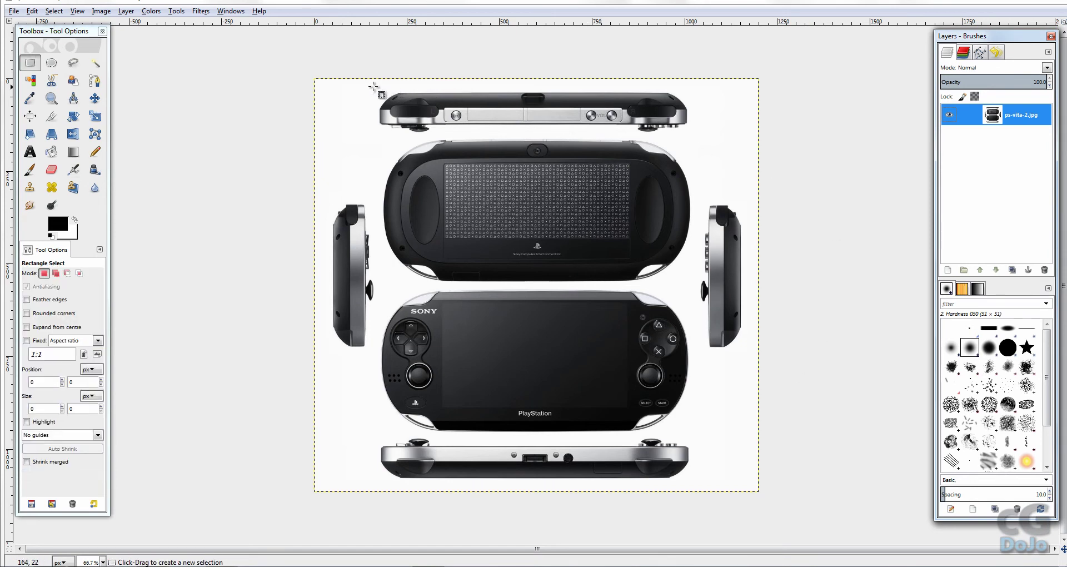
pyautogui.moveTo(369, 85); pyautogui.dragTo(698, 135)
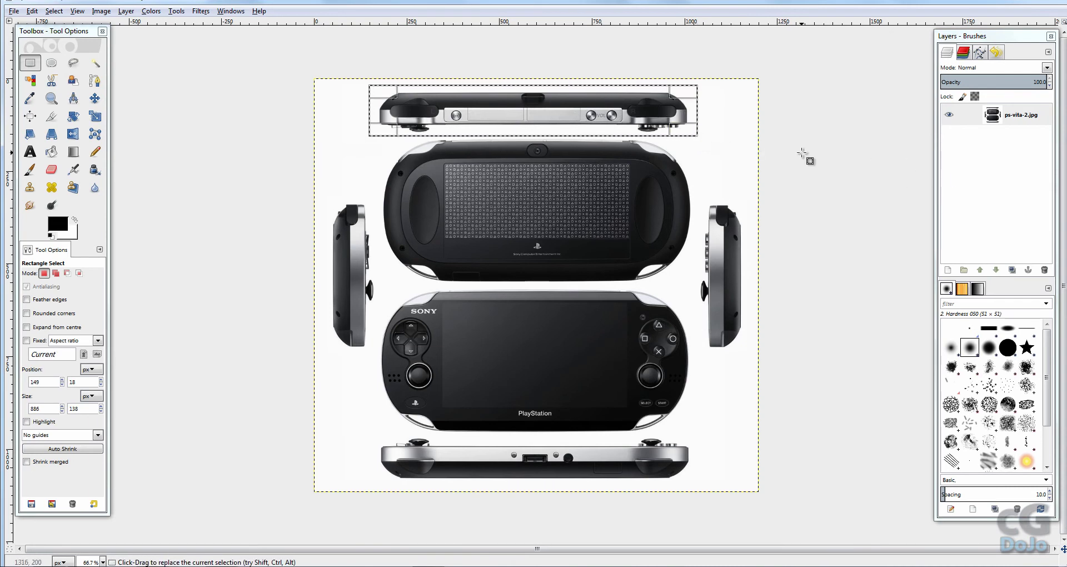
pyautogui.hotkey('ctrl', 'x')
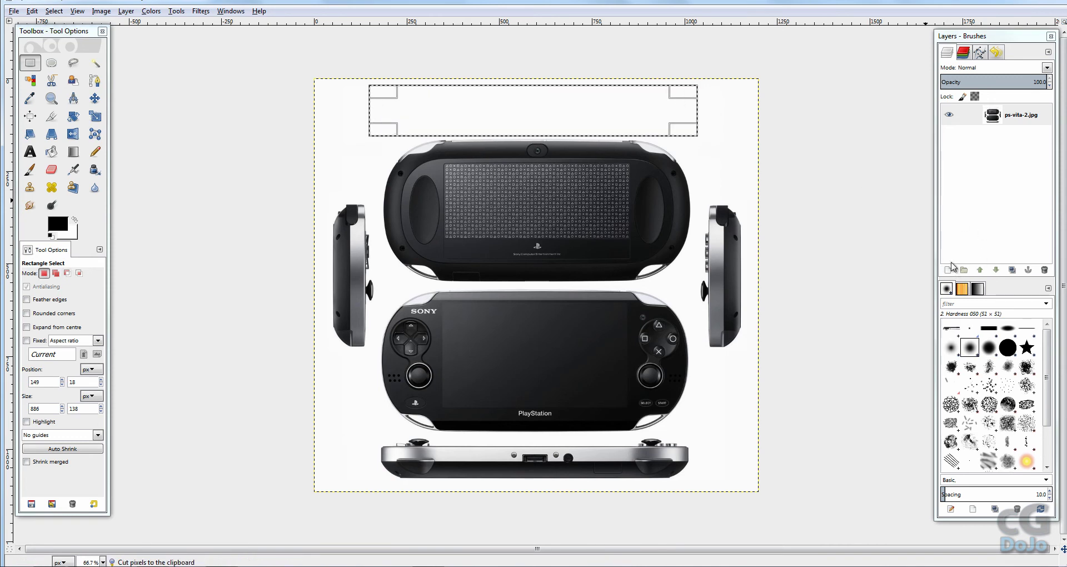
pyautogui.click(962, 223)
pyautogui.hotkey('ctrl', 'v')
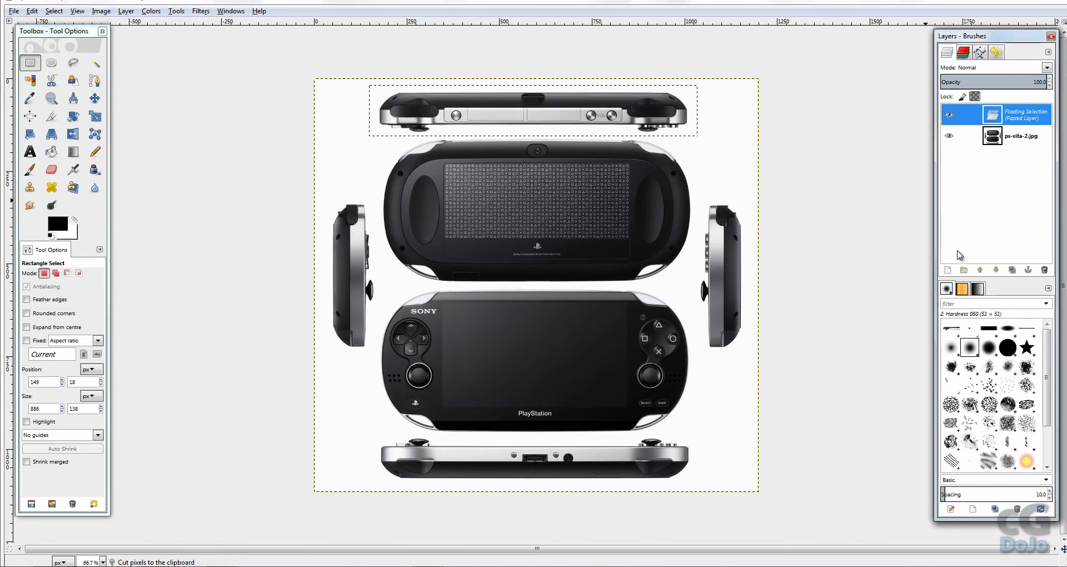
pyautogui.click(948, 271)
# Rename the pasted layer holding the console's top view as topV
pyautogui.doubleClick(1015, 115)
pyautogui.write('to')
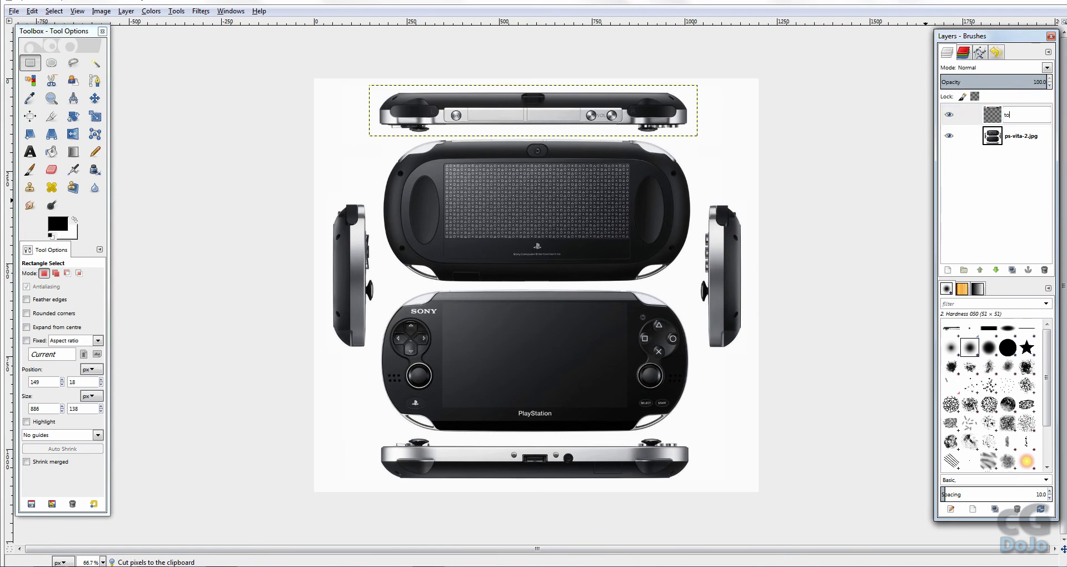
pyautogui.write('pV')
pyautogui.press('Return')
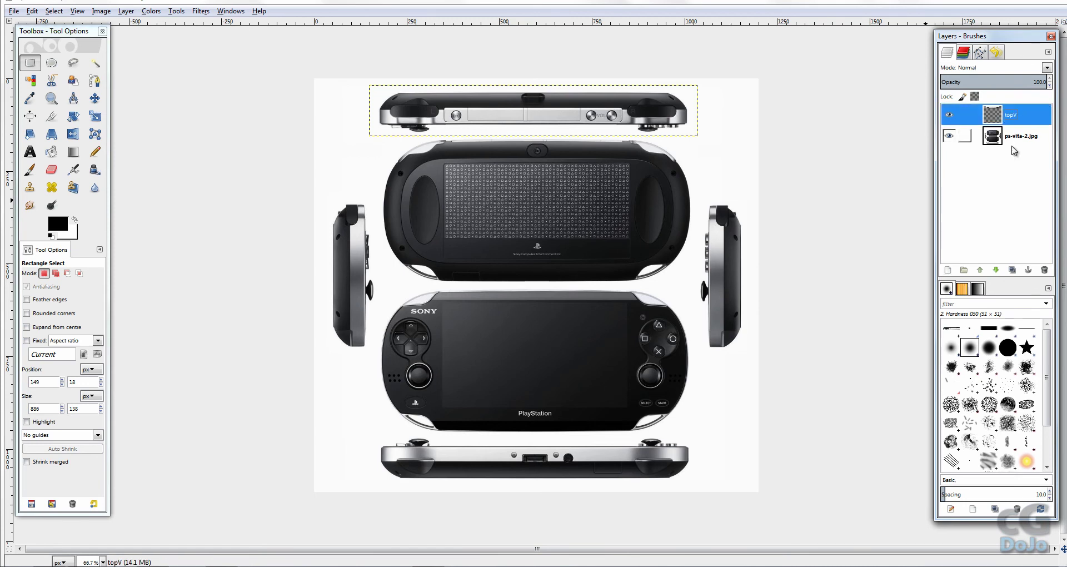
# Cut the back view from the ps-vita-2.jpg layer with a rectangle of about 852 × 402 px and paste it as a new layer
pyautogui.click(990, 140)
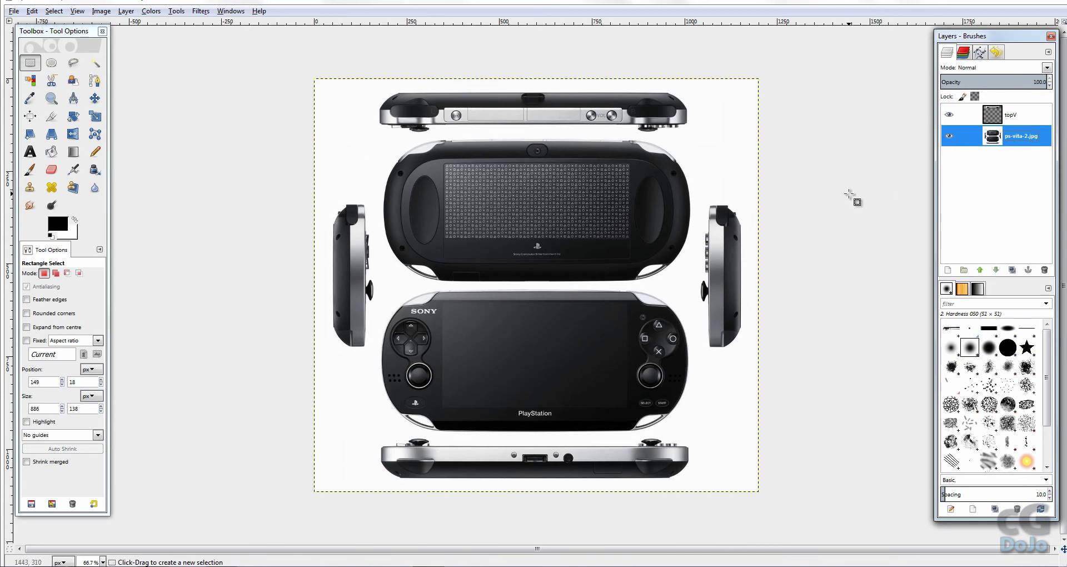
pyautogui.click(391, 139)
pyautogui.moveTo(383, 138); pyautogui.dragTo(696, 286)
pyautogui.moveTo(402, 200); pyautogui.dragTo(399, 200)
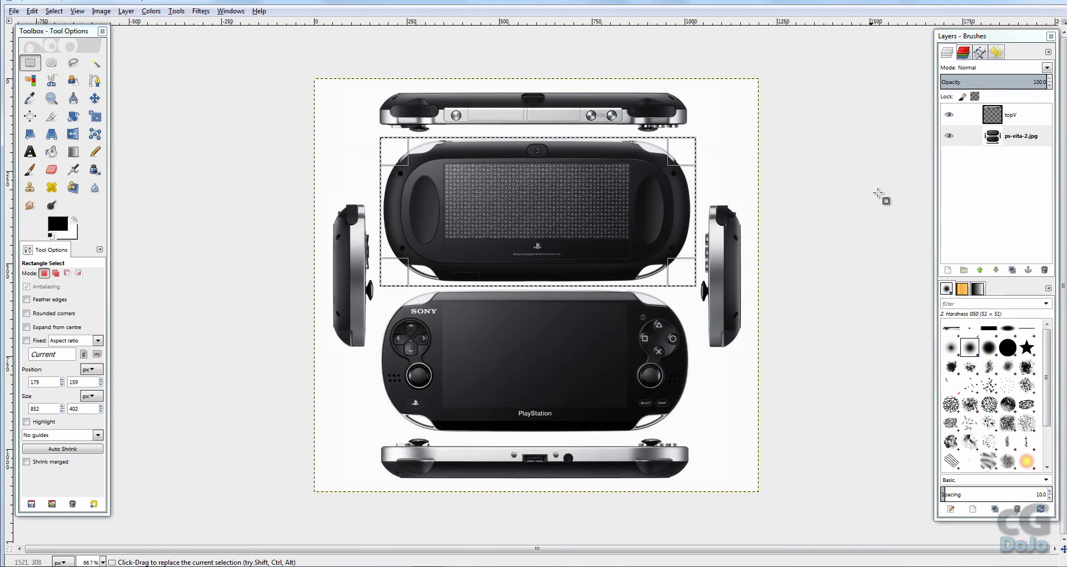
pyautogui.click(1000, 183)
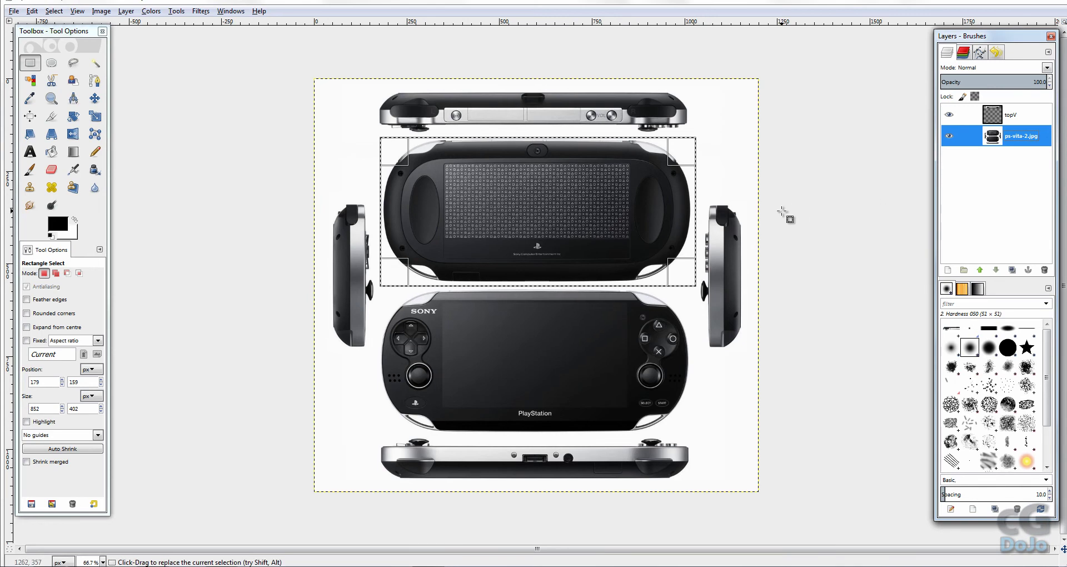
pyautogui.hotkey('ctrl', 'x')
pyautogui.hotkey('ctrl', 'v')
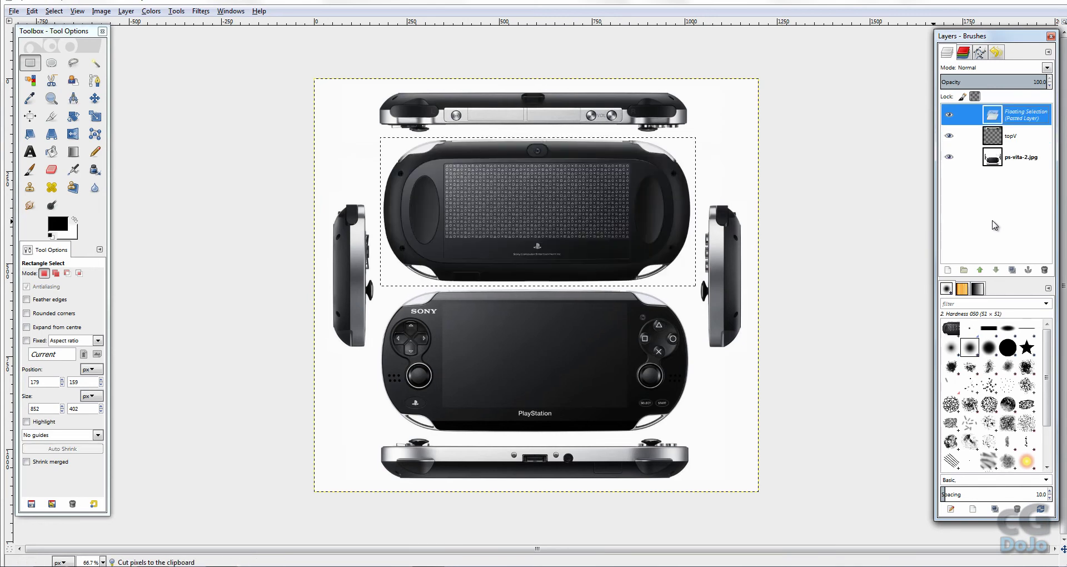
pyautogui.click(952, 269)
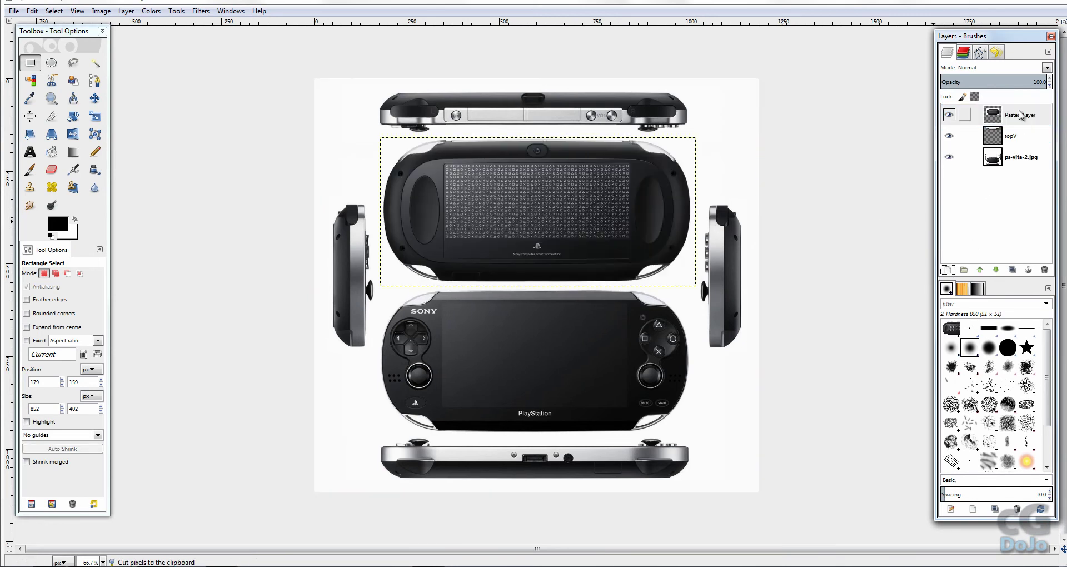
# Rename the pasted layer holding the console's back view as backV
pyautogui.click(1012, 121)
pyautogui.click(1015, 117)
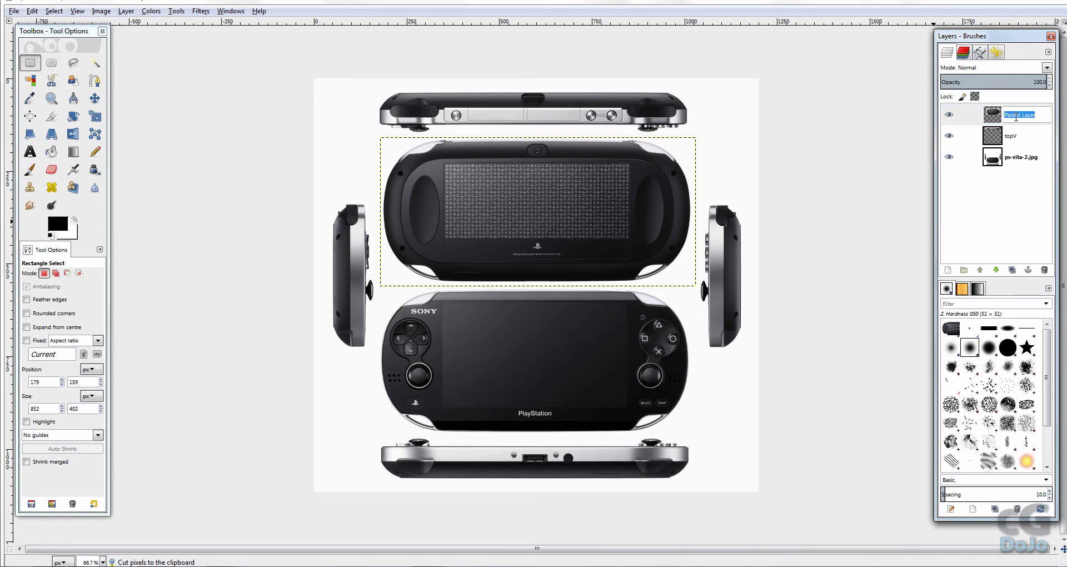
pyautogui.write('backV')
pyautogui.press('Return')
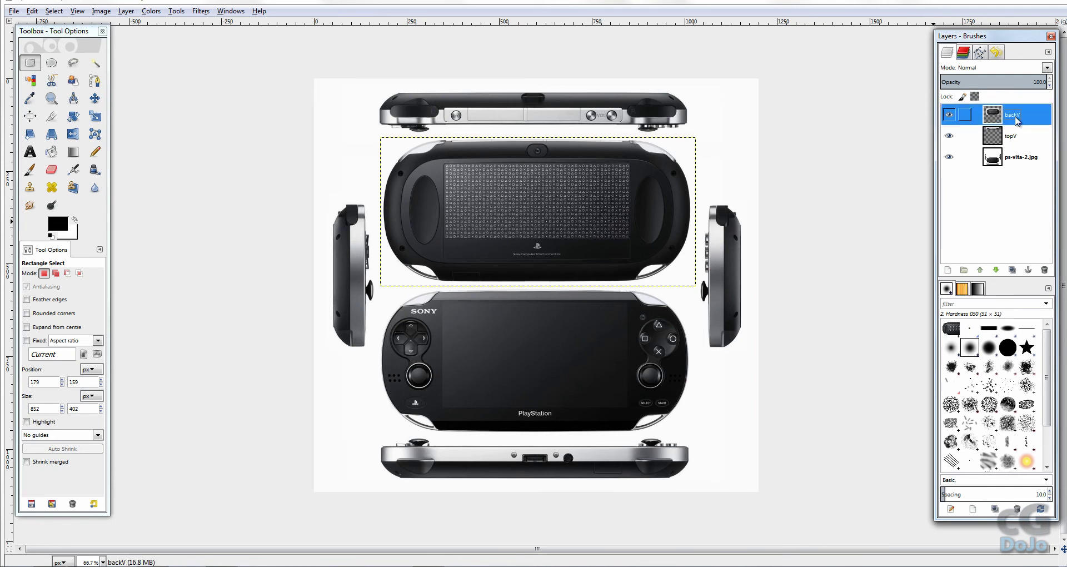
# Cut the left side view from the ps-vita-2.jpg layer with a rectangle of about 153 × 438 px and paste it as a new layer
pyautogui.click(1020, 159)
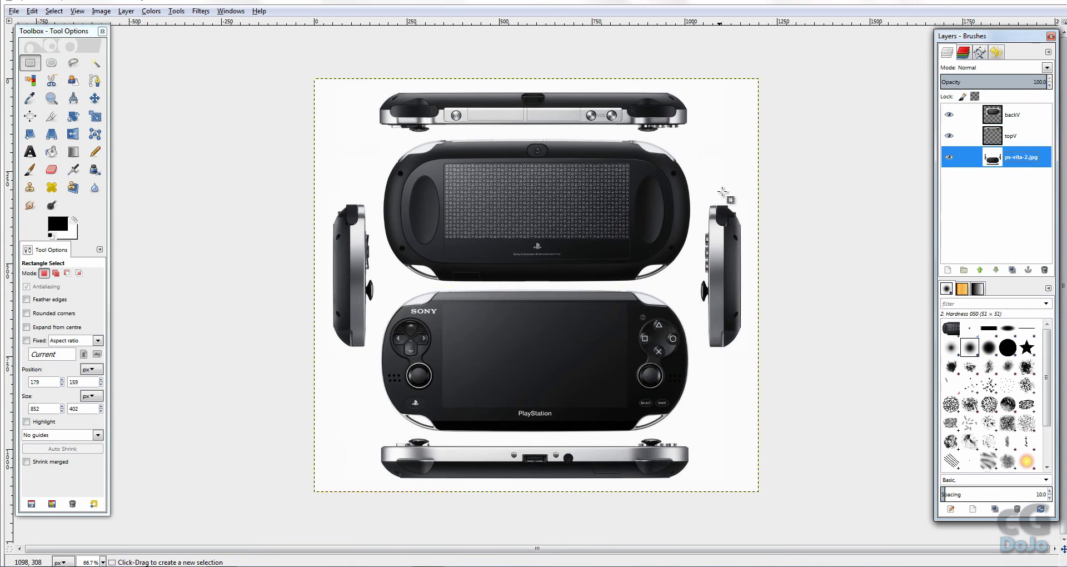
pyautogui.press('m')
pyautogui.press('r')
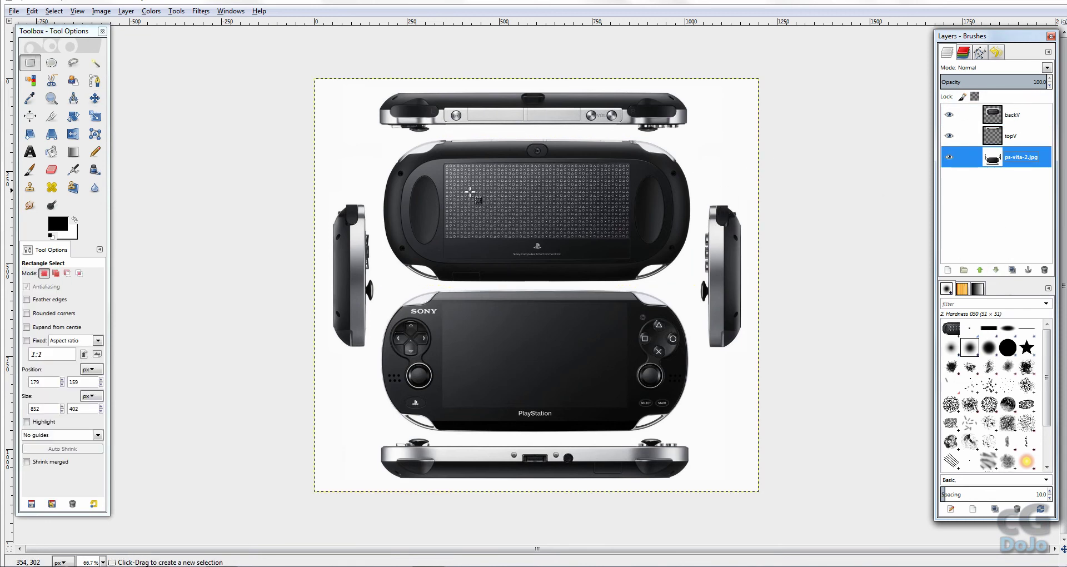
pyautogui.moveTo(323, 196); pyautogui.dragTo(380, 358)
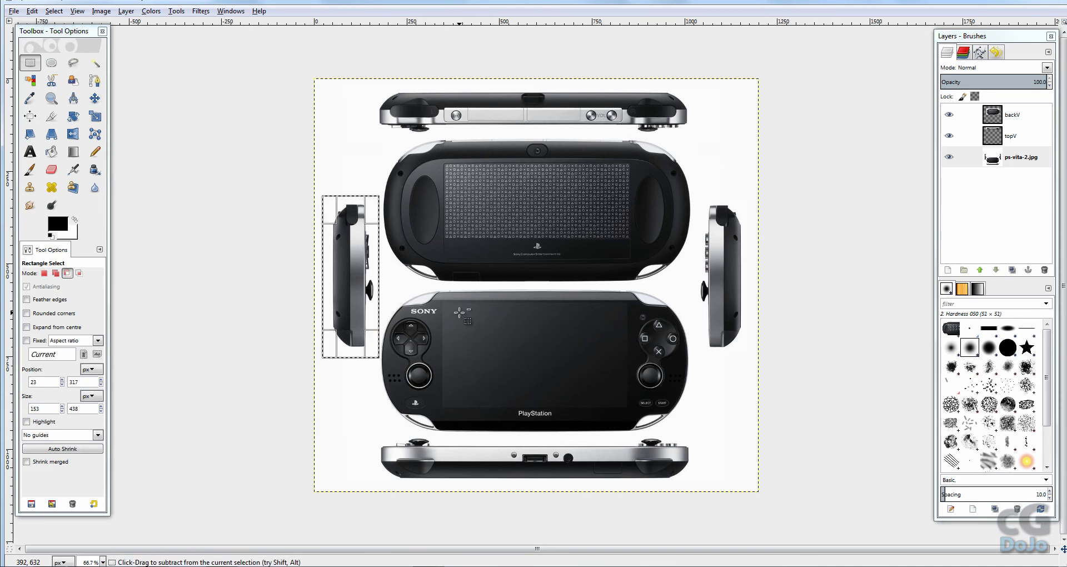
pyautogui.hotkey('ctrl', 'x')
pyautogui.hotkey('ctrl', 'v')
pyautogui.click(948, 271)
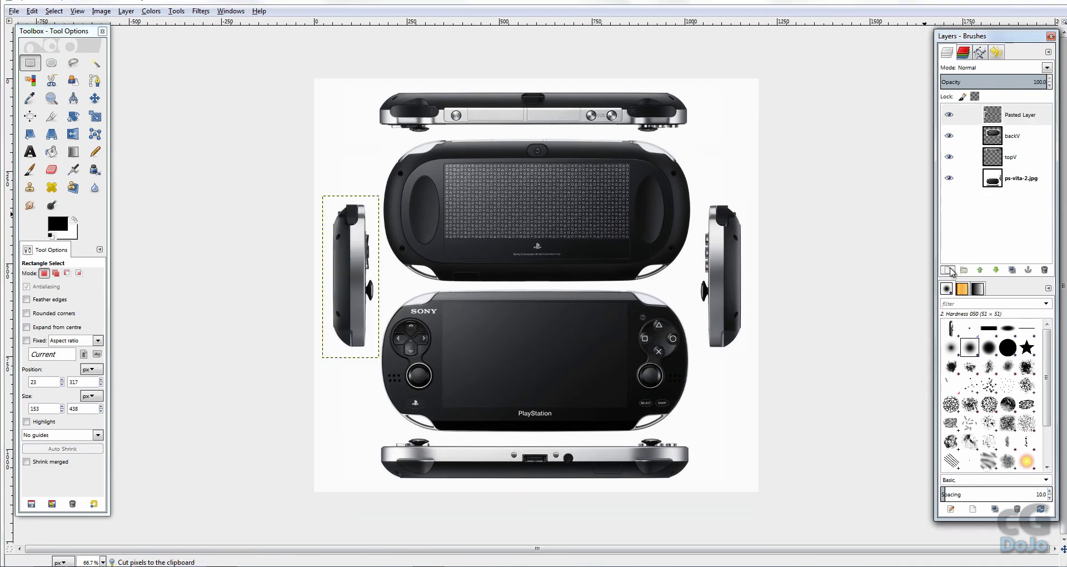
# Rename the pasted layer holding the left side view as leftV
pyautogui.doubleClick(1018, 114)
pyautogui.write('le')
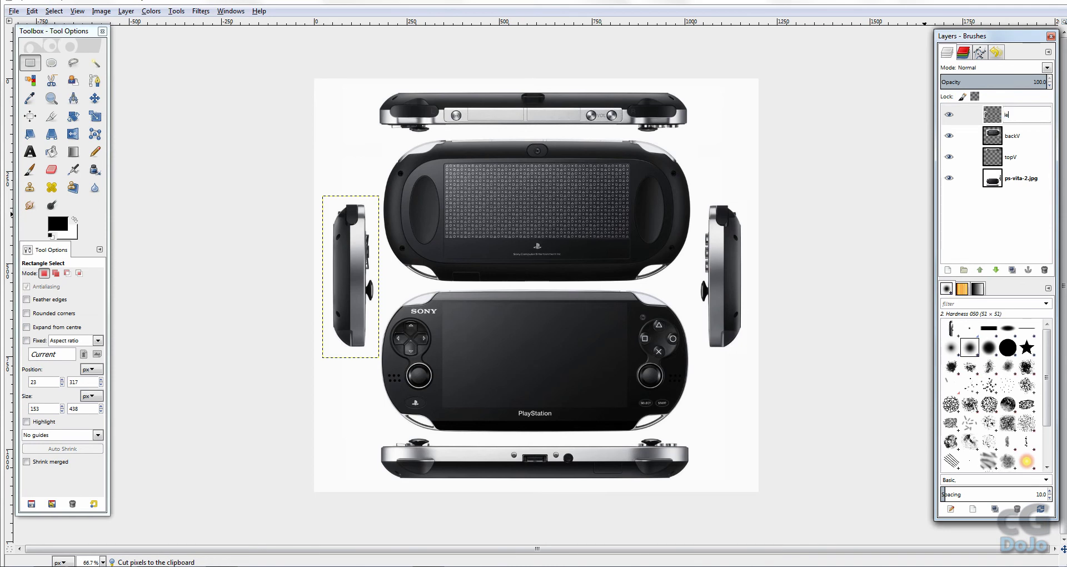
pyautogui.write('ftV')
pyautogui.press('Return')
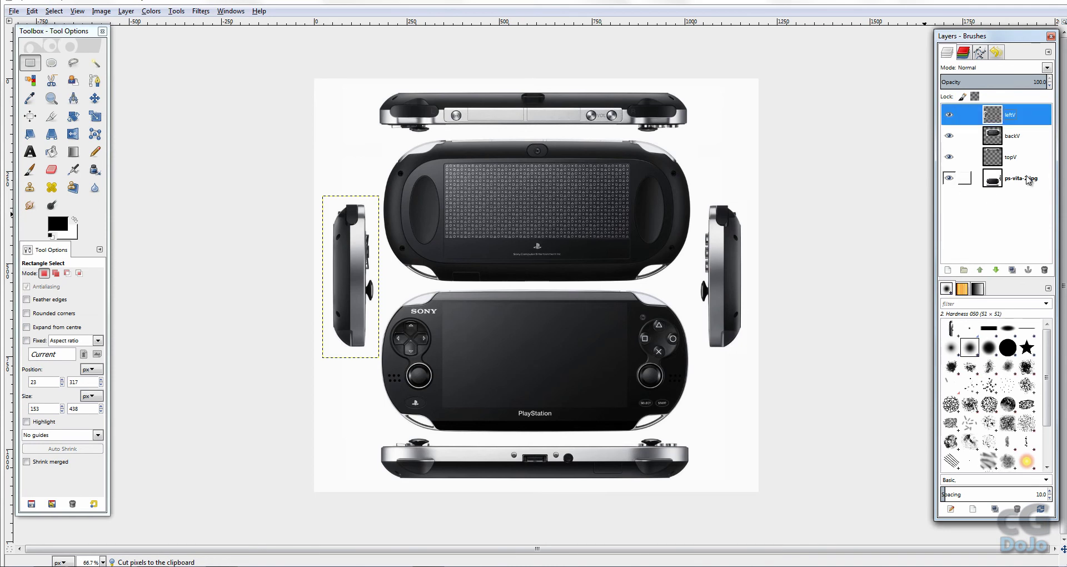
# Cut the right side view from the ps-vita-2.jpg layer with a rectangle of about 144 × 424 px and paste it as a new layer
pyautogui.click(1023, 180)
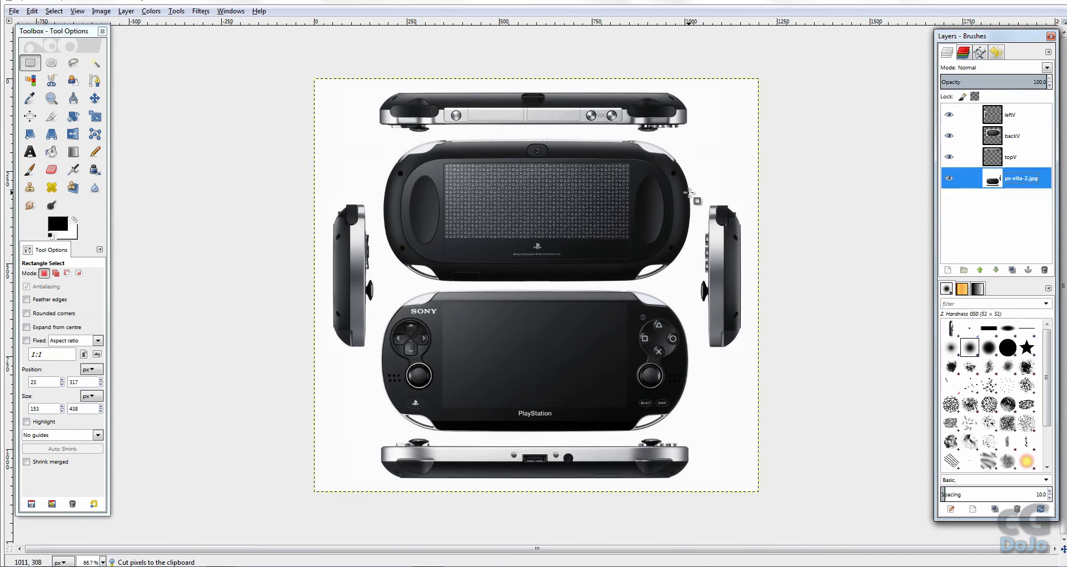
pyautogui.moveTo(697, 198); pyautogui.dragTo(749, 354)
pyautogui.hotkey('ctrl', 'x')
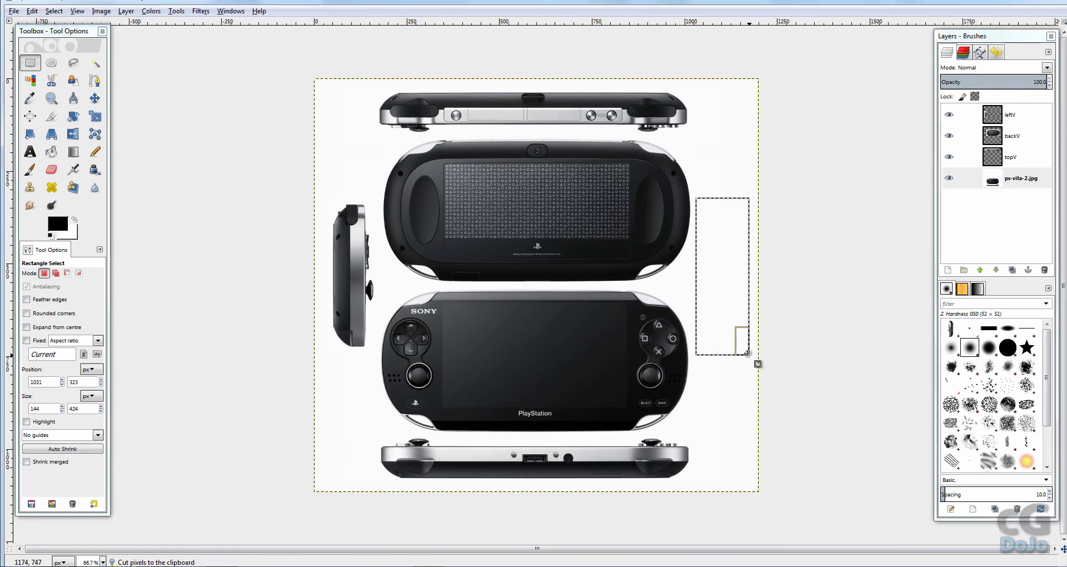
pyautogui.click(1014, 186)
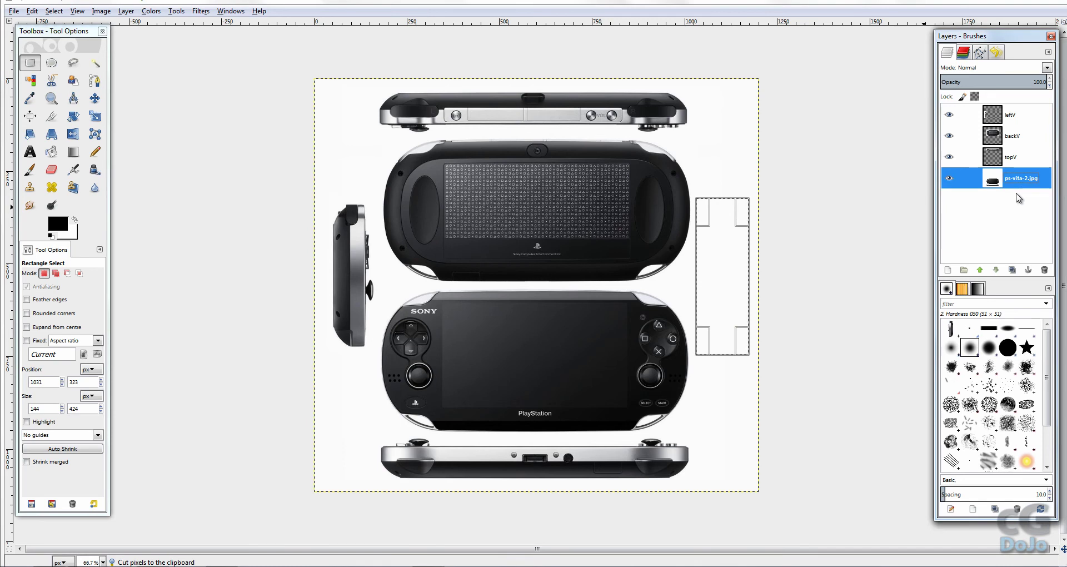
pyautogui.hotkey('ctrl', 'v')
pyautogui.click(948, 269)
# Rename the pasted layer holding the right side view as rightV
pyautogui.doubleClick(1026, 115)
pyautogui.write('r')
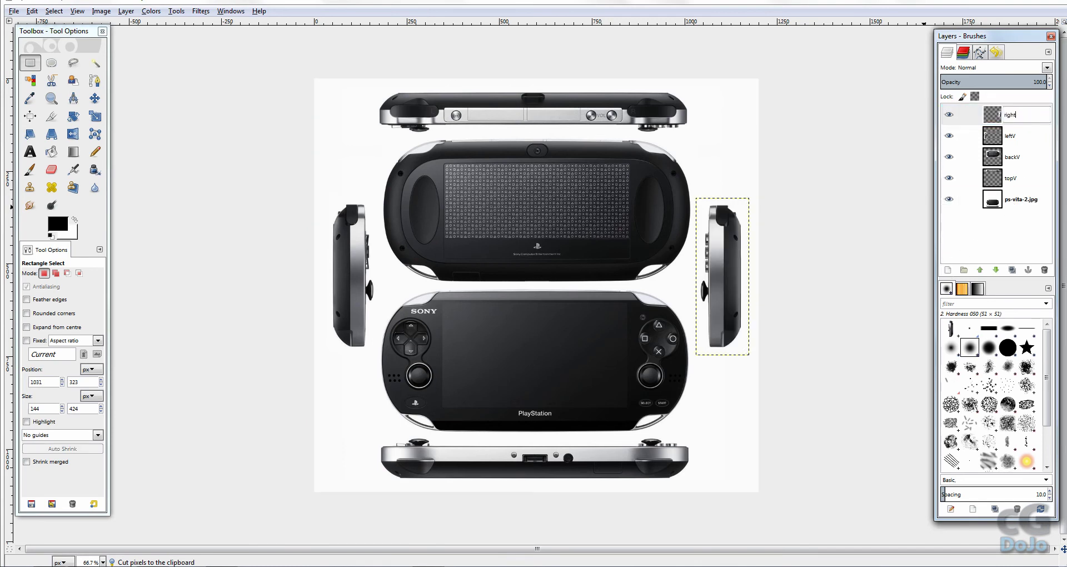
pyautogui.press('Return')
# Cut the front view from the ps-vita-2.jpg layer with a rectangle of about 851 × 408 px and paste it as a new layer
pyautogui.click(1021, 199)
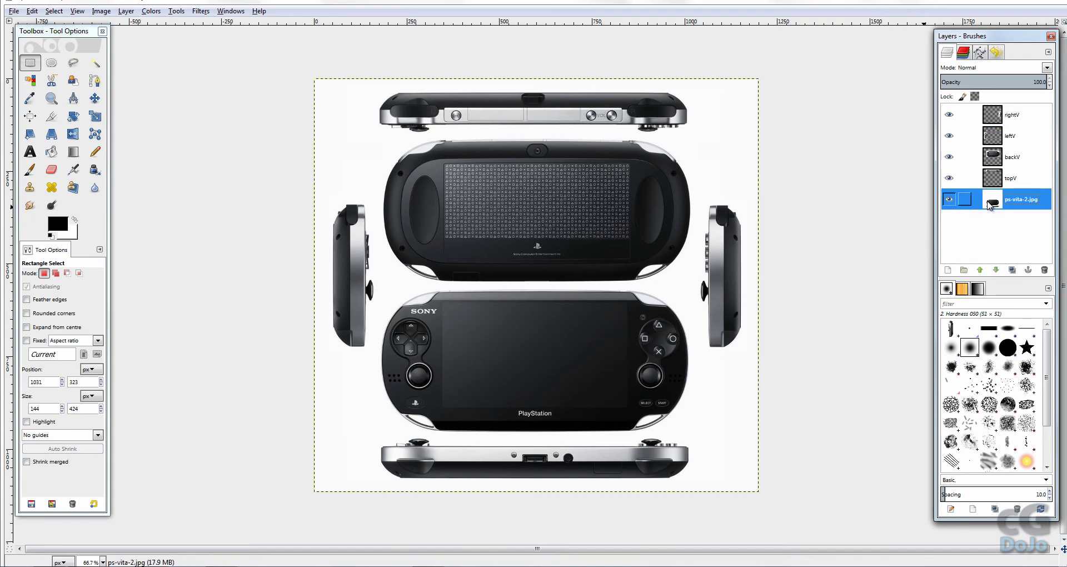
pyautogui.moveTo(379, 289); pyautogui.dragTo(692, 435)
pyautogui.moveTo(399, 356); pyautogui.dragTo(396, 355)
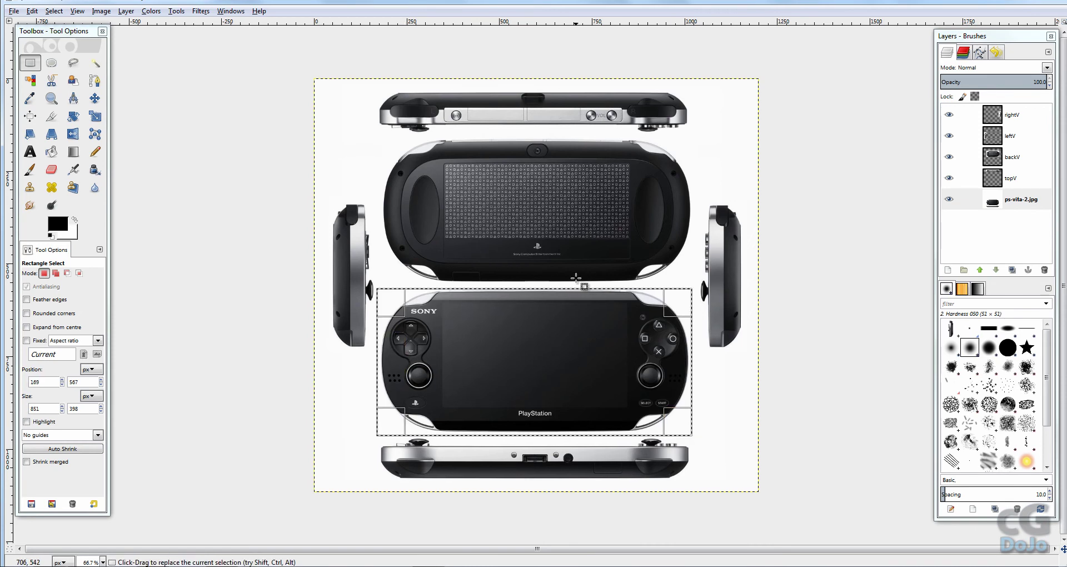
pyautogui.moveTo(564, 288); pyautogui.dragTo(564, 285)
pyautogui.hotkey('ctrl', 'x')
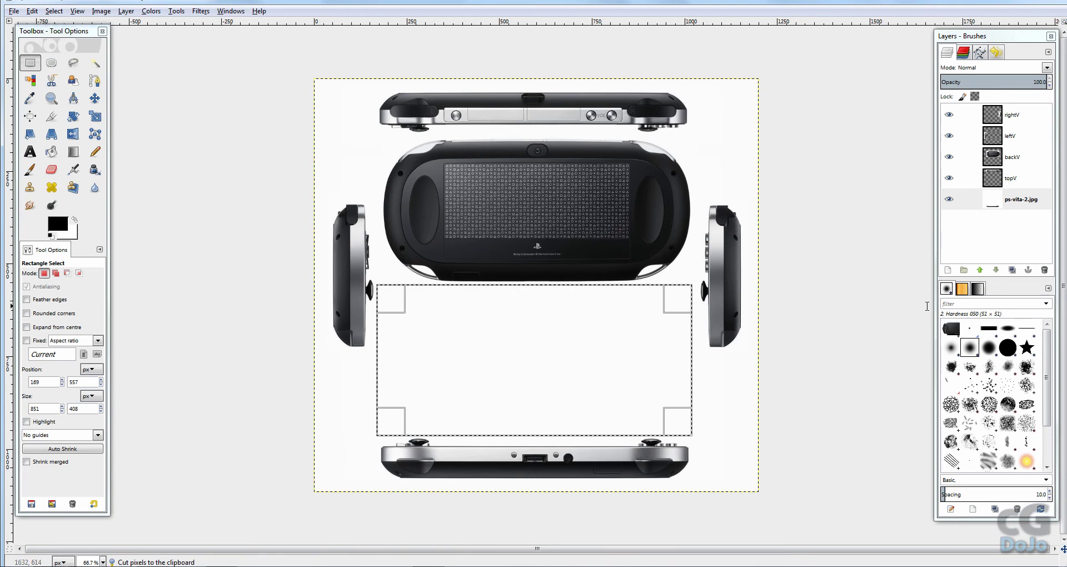
pyautogui.hotkey('ctrl', 'v')
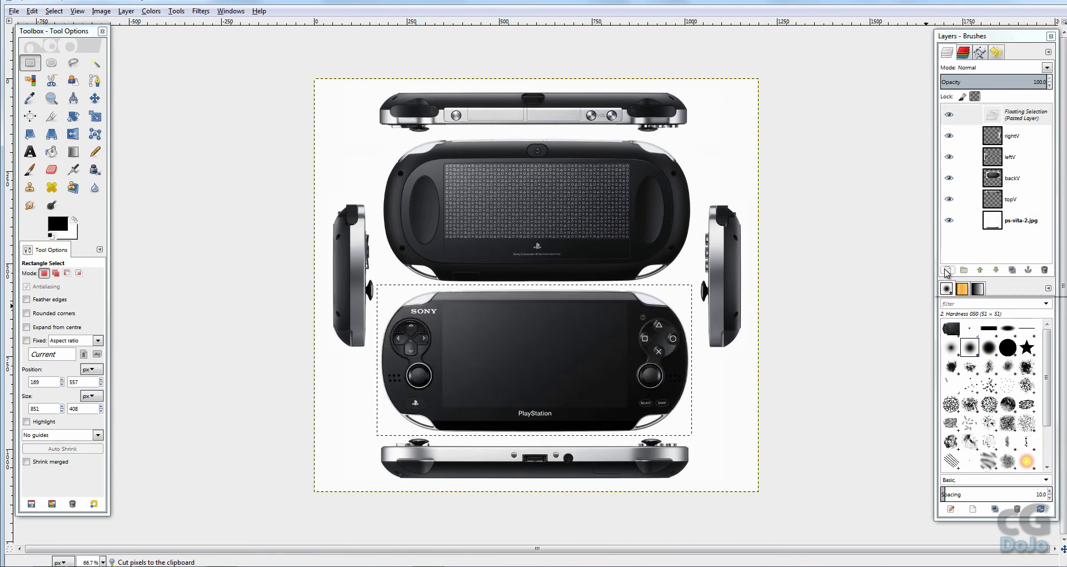
pyautogui.click(947, 270)
# Rename the pasted layer holding the console's front view as frontV
pyautogui.doubleClick(1014, 115)
pyautogui.write('frontV')
pyautogui.press('Return')
# Cut the bottom view from the ps-vita-2.jpg layer with a rectangle of about 903 × 141 px and paste it as a new layer
pyautogui.click(1020, 220)
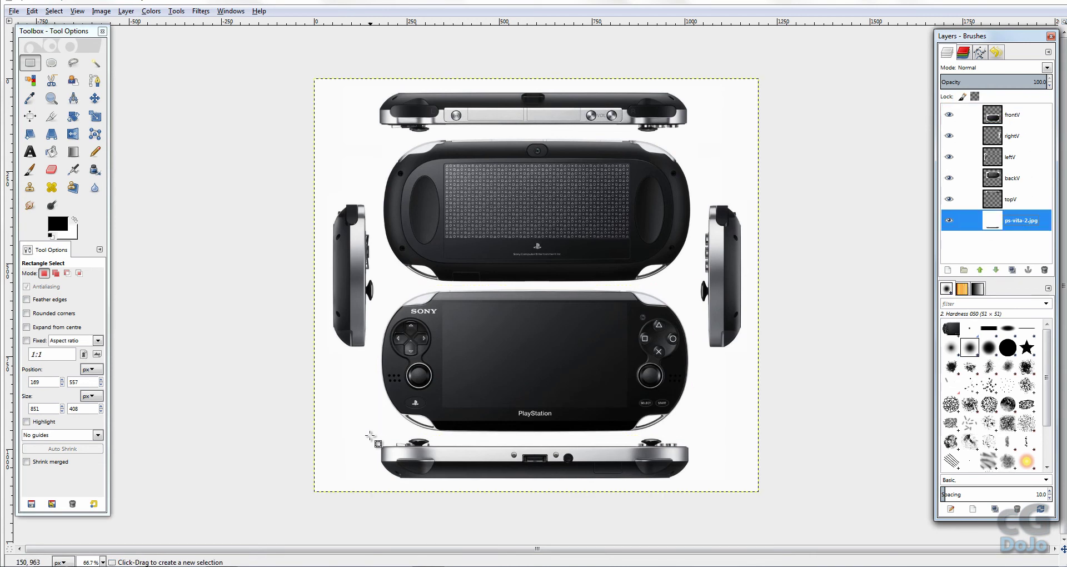
pyautogui.moveTo(374, 432); pyautogui.dragTo(708, 486)
pyautogui.moveTo(556, 433); pyautogui.dragTo(556, 434)
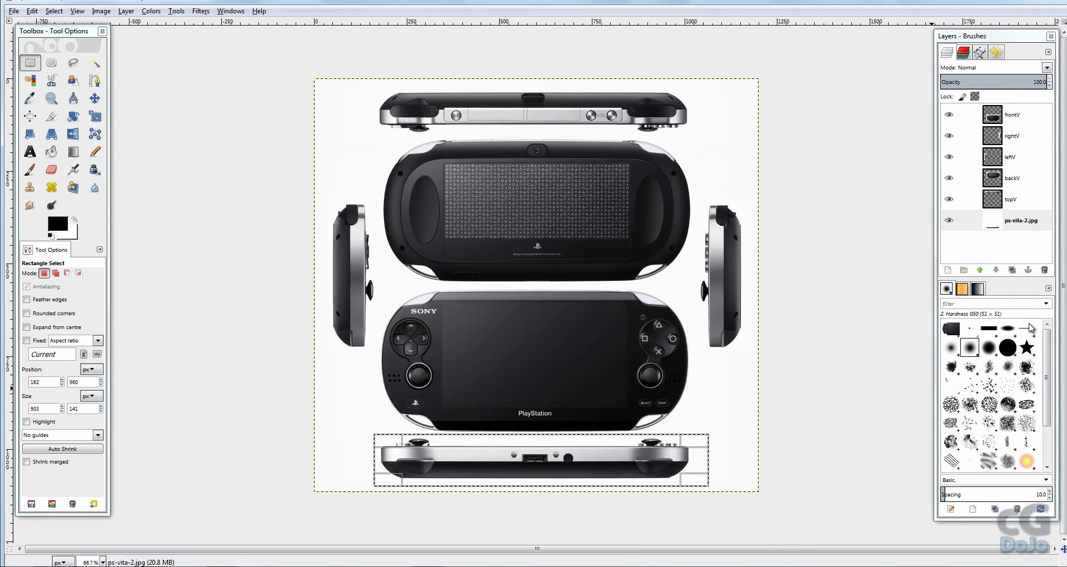
pyautogui.click(1014, 229)
pyautogui.hotkey('ctrl', 'x')
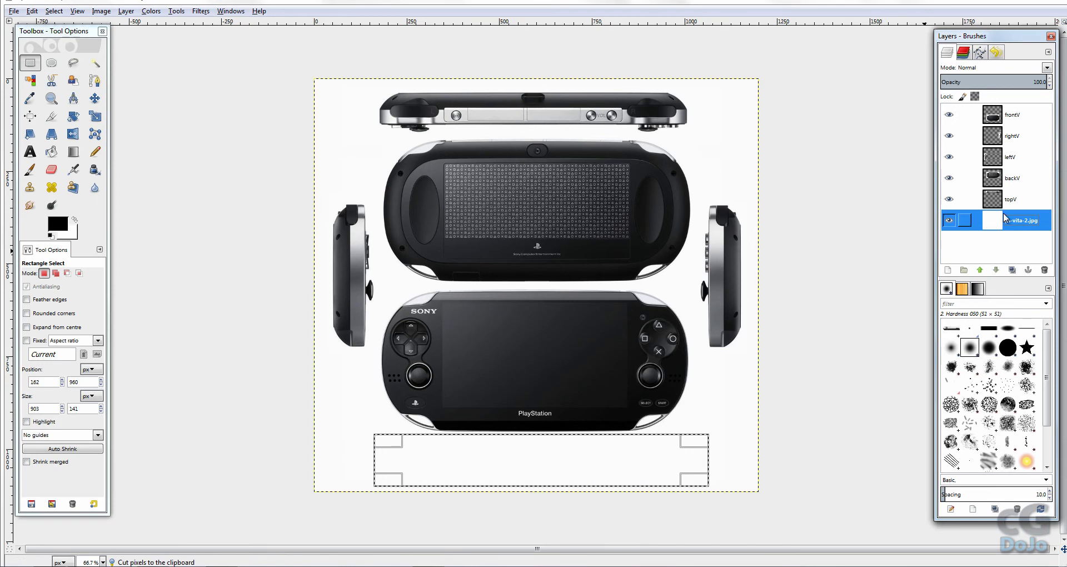
pyautogui.click(964, 270)
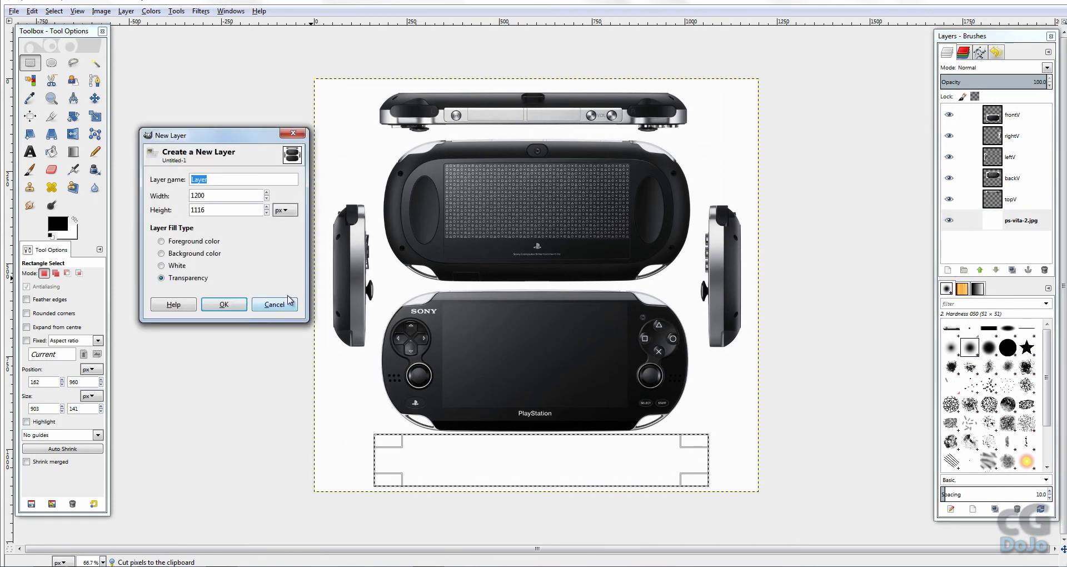
pyautogui.press('Escape')
pyautogui.hotkey('ctrl', 'v')
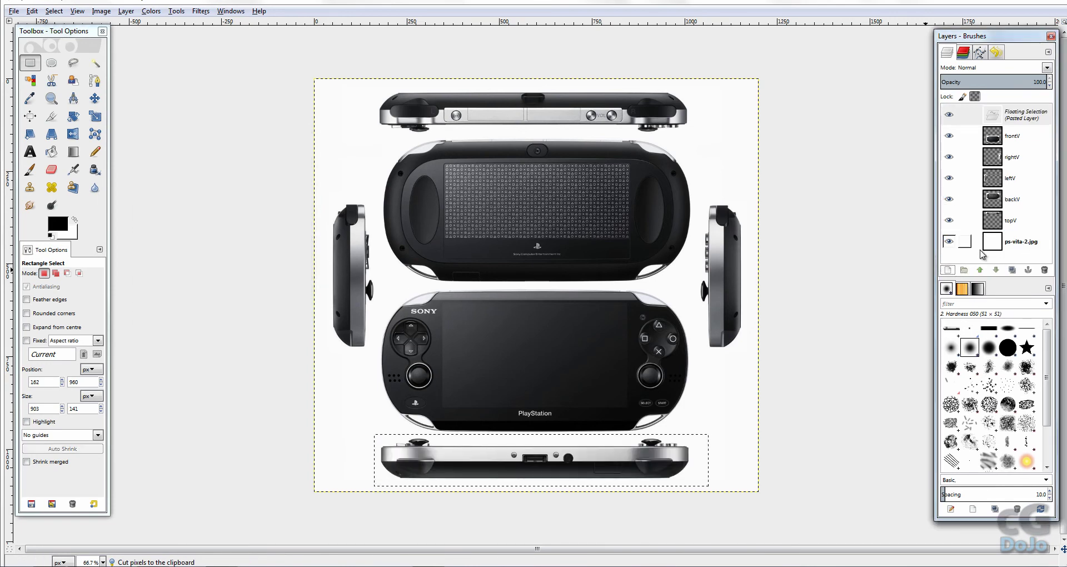
pyautogui.click(948, 271)
# Rename the pasted layer holding the console's bottom view as bottomV
pyautogui.doubleClick(1011, 114)
pyautogui.write('bo')
pyautogui.press('BackSpace')
pyautogui.press('BackSpace')
pyautogui.press('BackSpace')
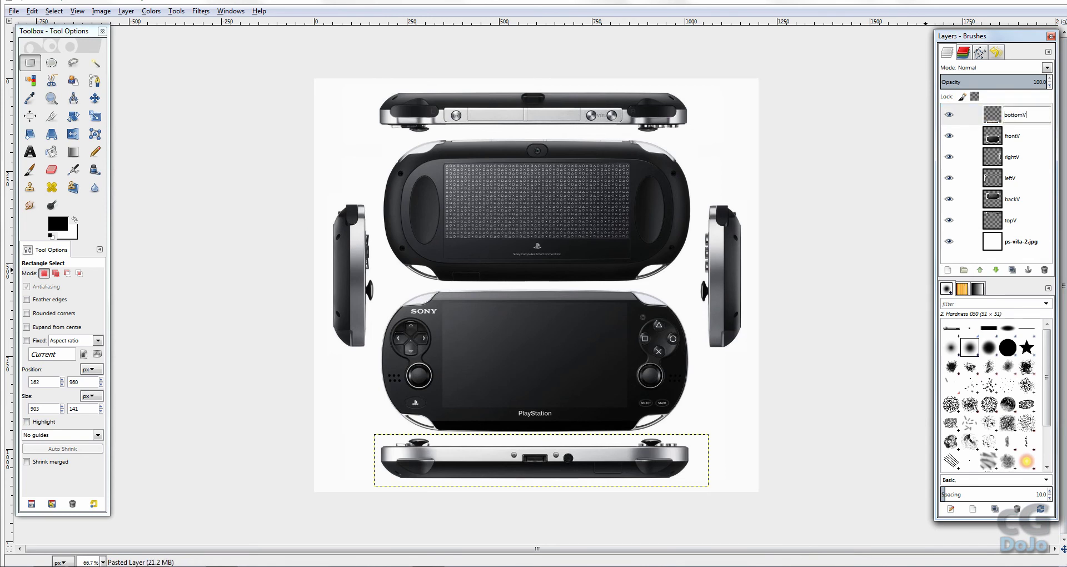
pyautogui.press('Return')
# Delete the leftover ps-vita-2.jpg background layer
pyautogui.hotkey('ctrl', 'a')
pyautogui.click(1035, 249)
pyautogui.click(1045, 271)
# Lower frontV to the bottom of the layer stack and place backV directly above it
pyautogui.click(1028, 198)
pyautogui.click(1024, 136)
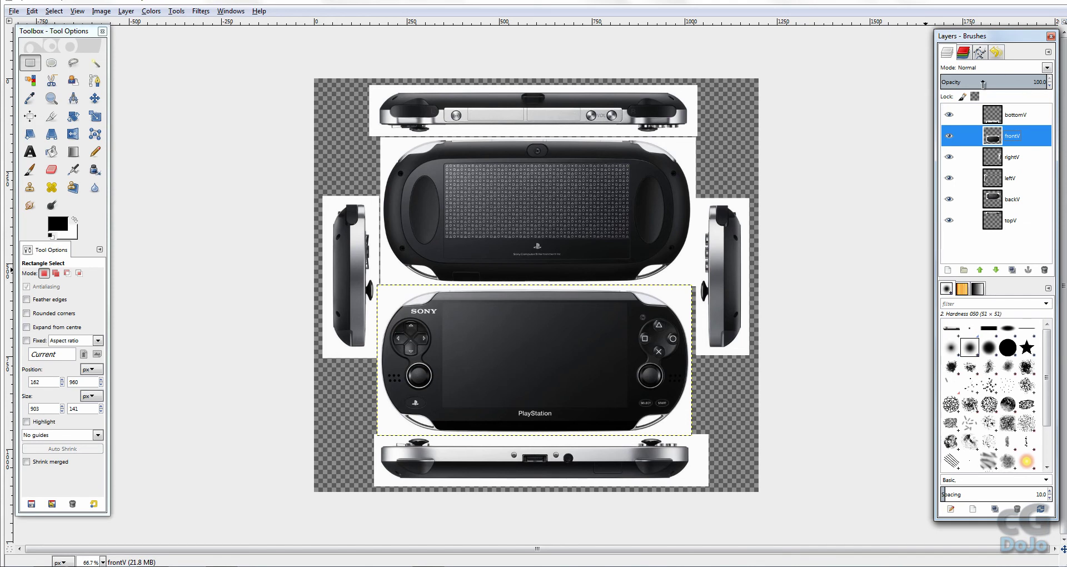
pyautogui.click(999, 271)
pyautogui.click(999, 271)
pyautogui.click(999, 271)
pyautogui.click(999, 271)
pyautogui.click(1001, 179)
pyautogui.click(996, 270)
# Raise topV to the top of the layer stack and lower rightV to just below leftV
pyautogui.click(1016, 188)
pyautogui.click(980, 270)
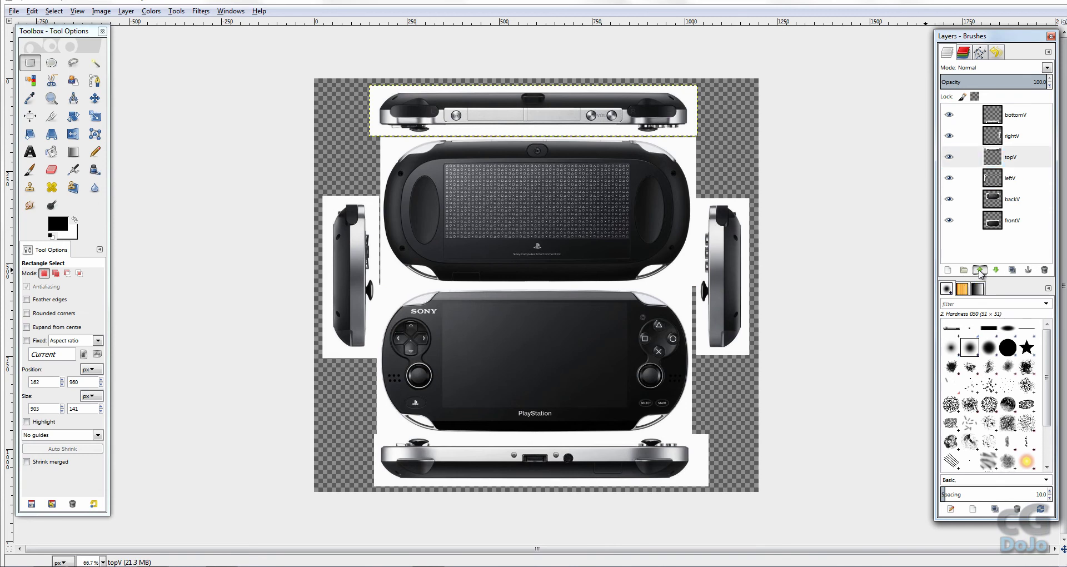
pyautogui.click(980, 271)
pyautogui.click(980, 270)
pyautogui.click(1012, 160)
pyautogui.click(1020, 178)
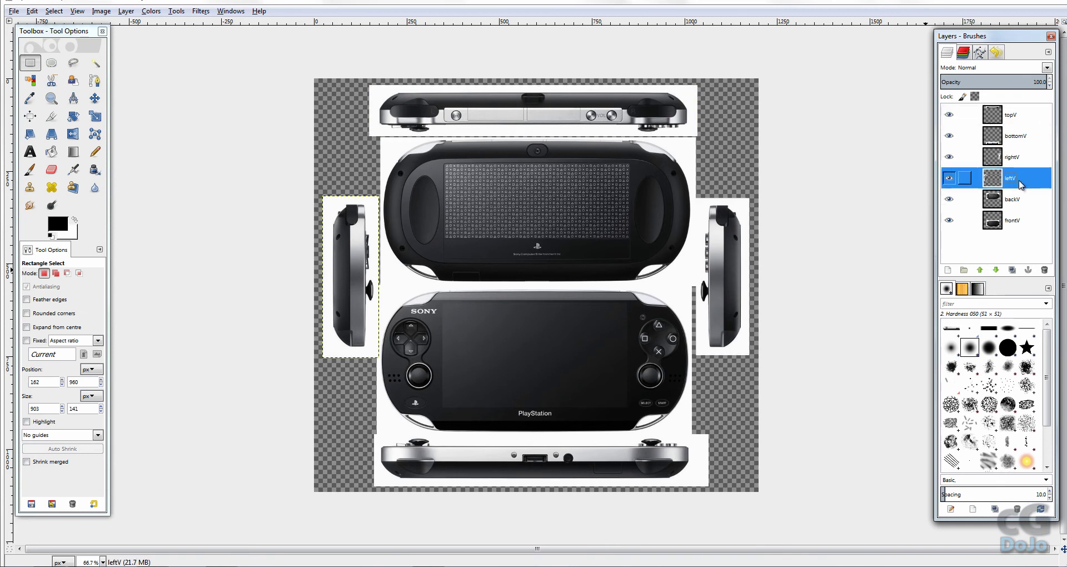
pyautogui.click(1020, 164)
pyautogui.click(998, 271)
# Place two horizontal and two vertical guides along the outer edges of the console in the back view
pyautogui.click(1007, 224)
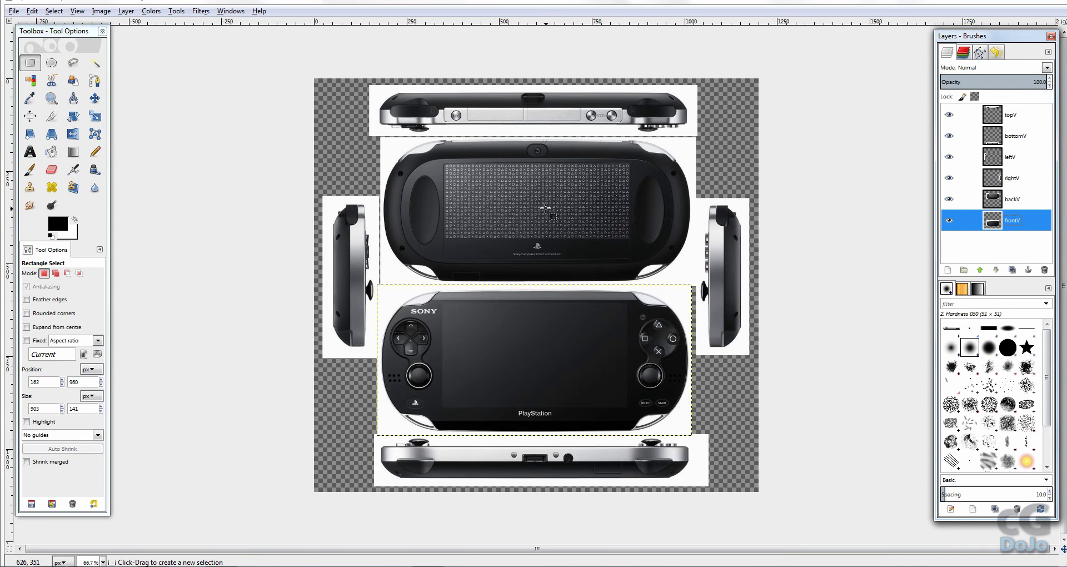
pyautogui.scroll(1, 538, 199)
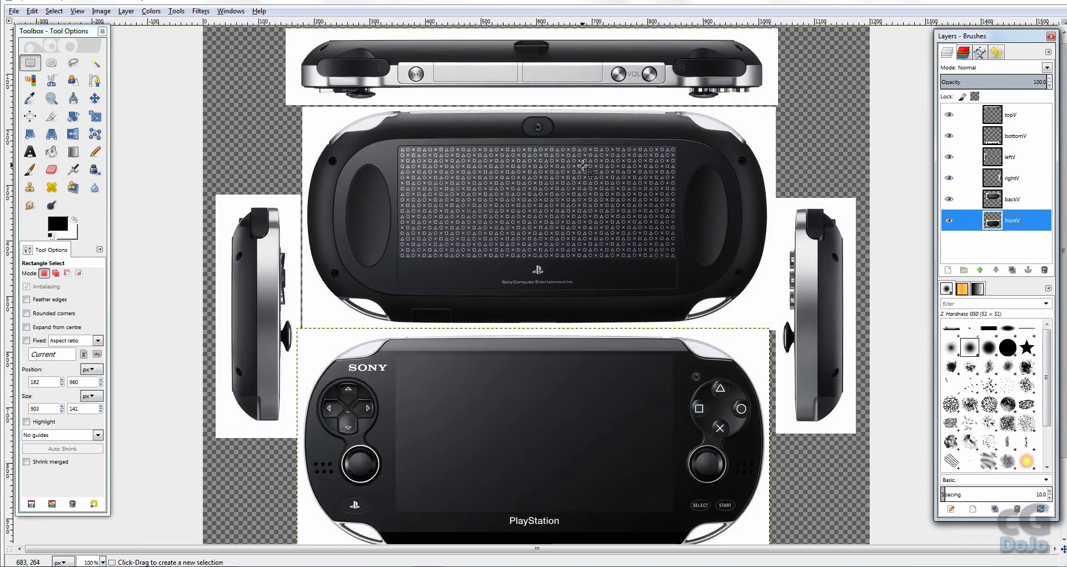
pyautogui.scroll(1, 582, 165)
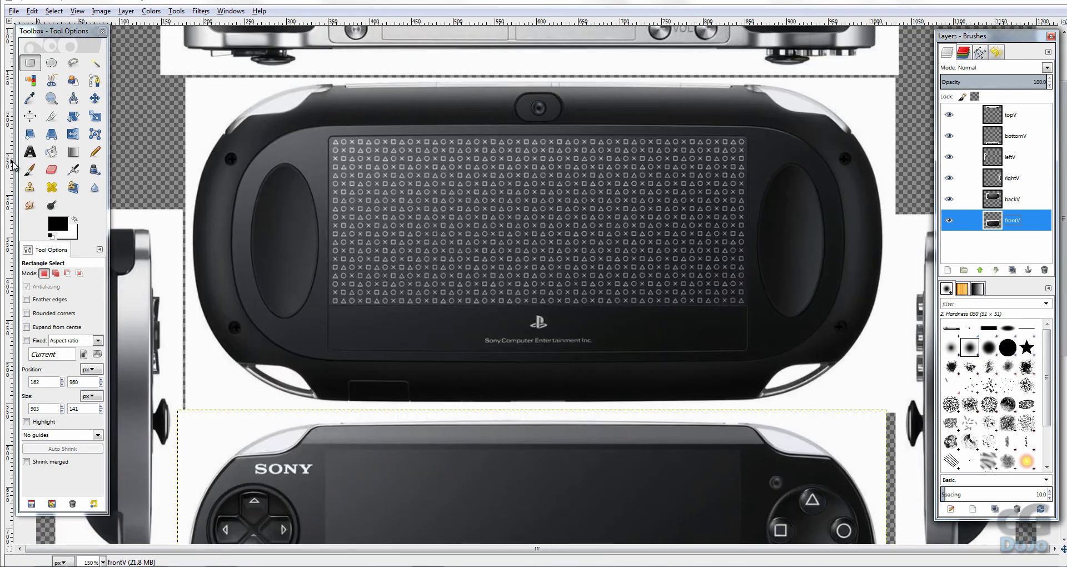
pyautogui.moveTo(406, 27); pyautogui.dragTo(429, 81)
pyautogui.moveTo(8, 192); pyautogui.dragTo(193, 232)
pyautogui.moveTo(8, 305); pyautogui.dragTo(883, 332)
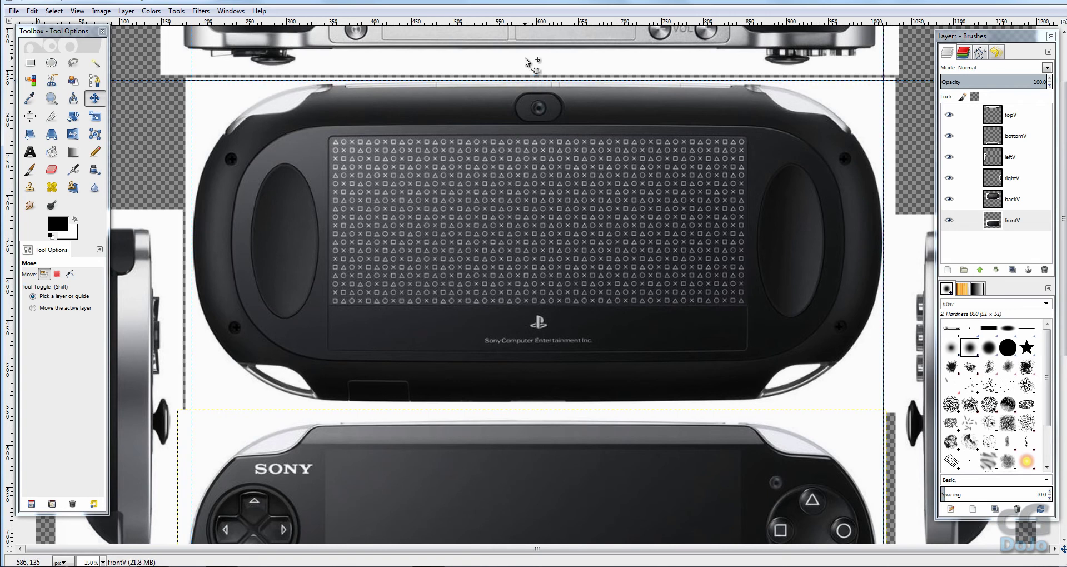
pyautogui.moveTo(534, 26); pyautogui.dragTo(637, 408)
pyautogui.moveTo(634, 403); pyautogui.dragTo(635, 403)
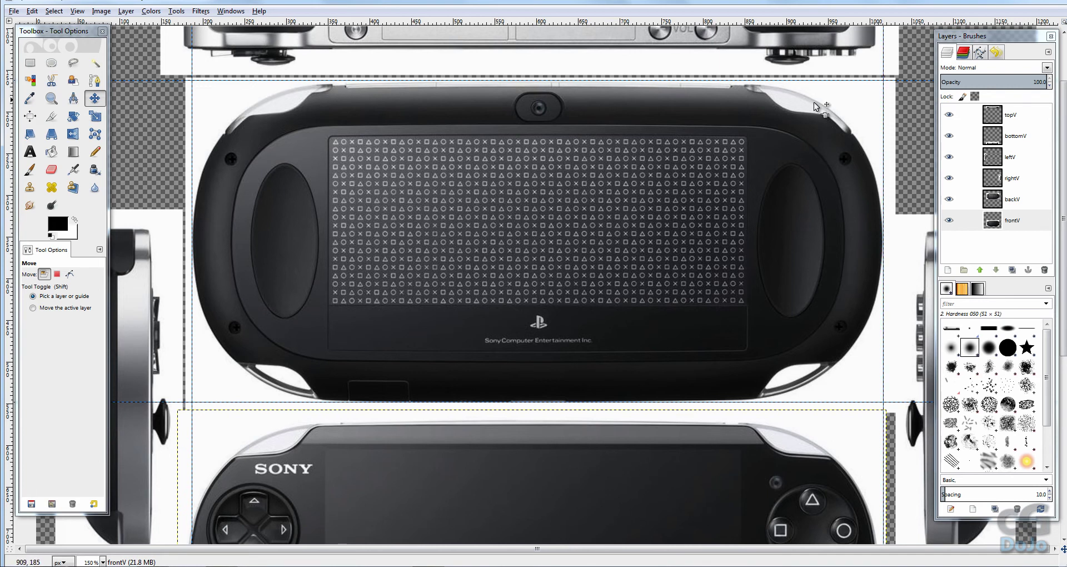
# Move the front view up onto the back view and lower backV beneath frontV in the layer stack
pyautogui.click(1026, 215)
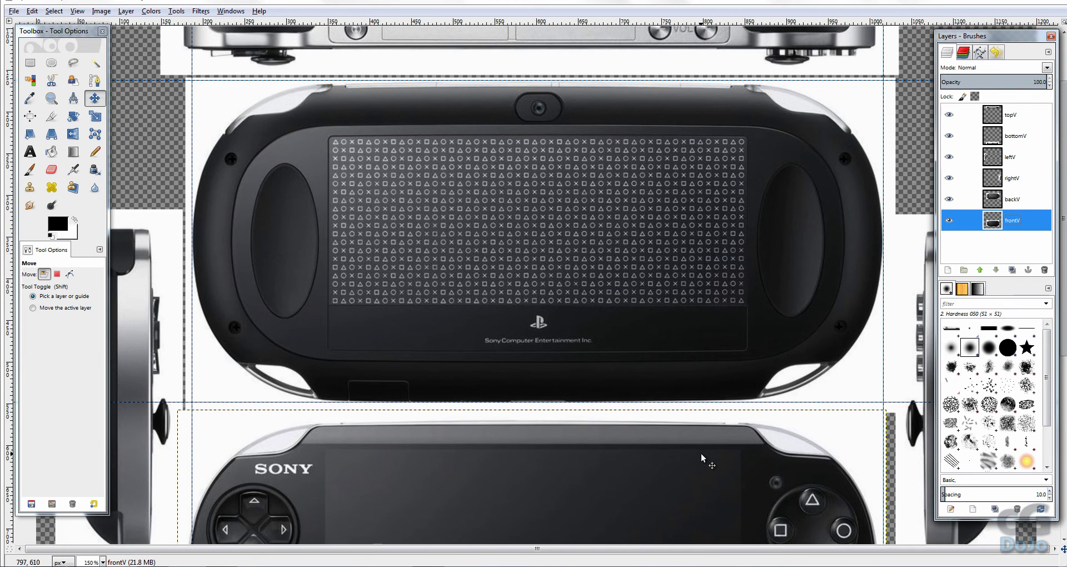
pyautogui.moveTo(692, 464); pyautogui.dragTo(704, 131)
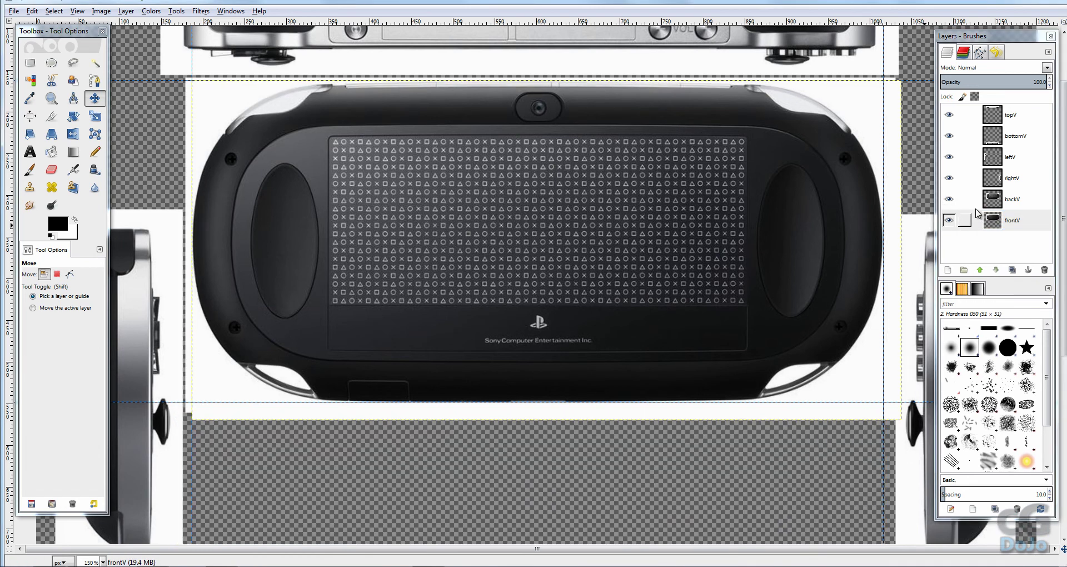
pyautogui.click(1007, 202)
pyautogui.click(996, 269)
# Nudge frontV left until the console's sides fit between the two vertical guides, comparing it with the back view
pyautogui.click(962, 199)
pyautogui.click(790, 212)
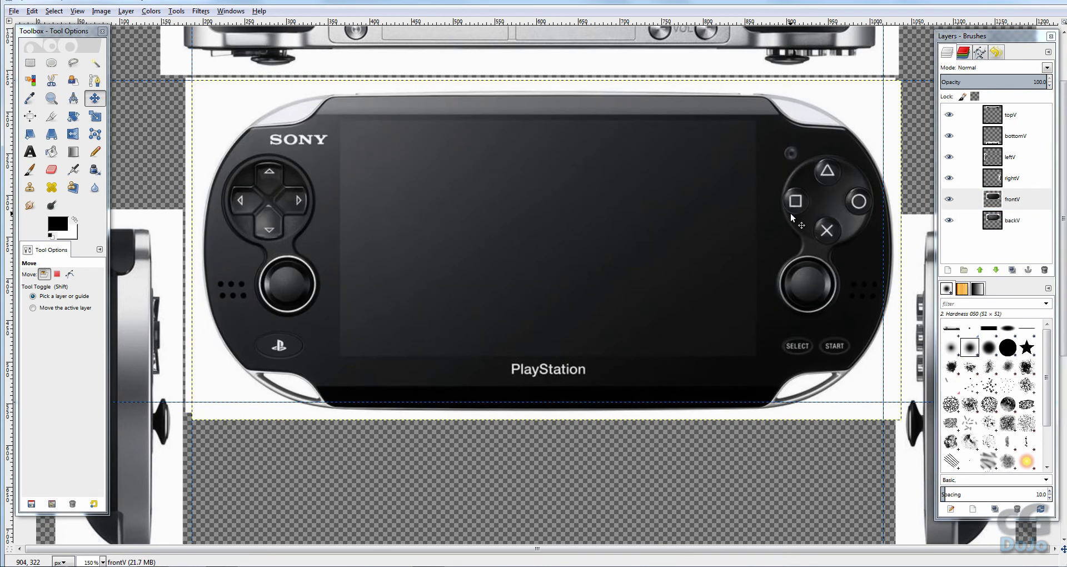
pyautogui.press('Left')
pyautogui.press('Left')
pyautogui.press('Left')
pyautogui.press('Left')
pyautogui.press('Left')
pyautogui.press('Left')
pyautogui.press('Left')
pyautogui.press('Left')
pyautogui.press('Left')
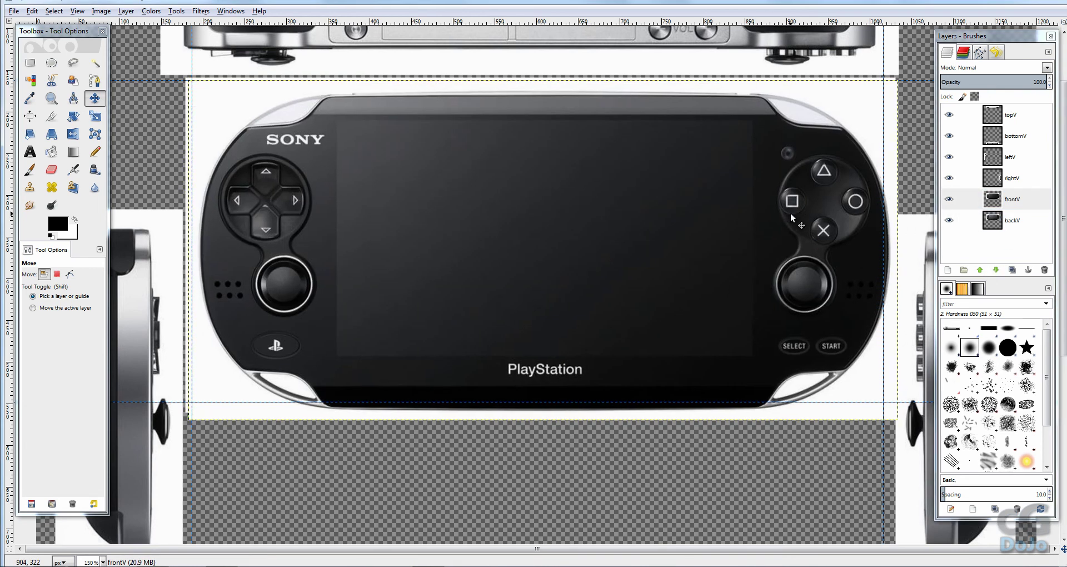
pyautogui.press('Left')
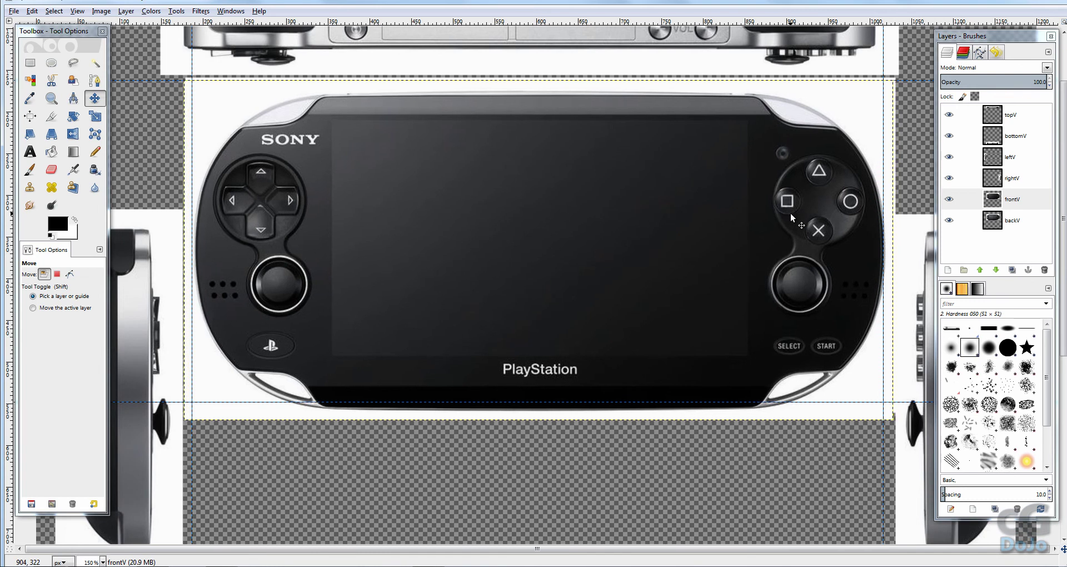
pyautogui.press('Left')
pyautogui.press('Left')
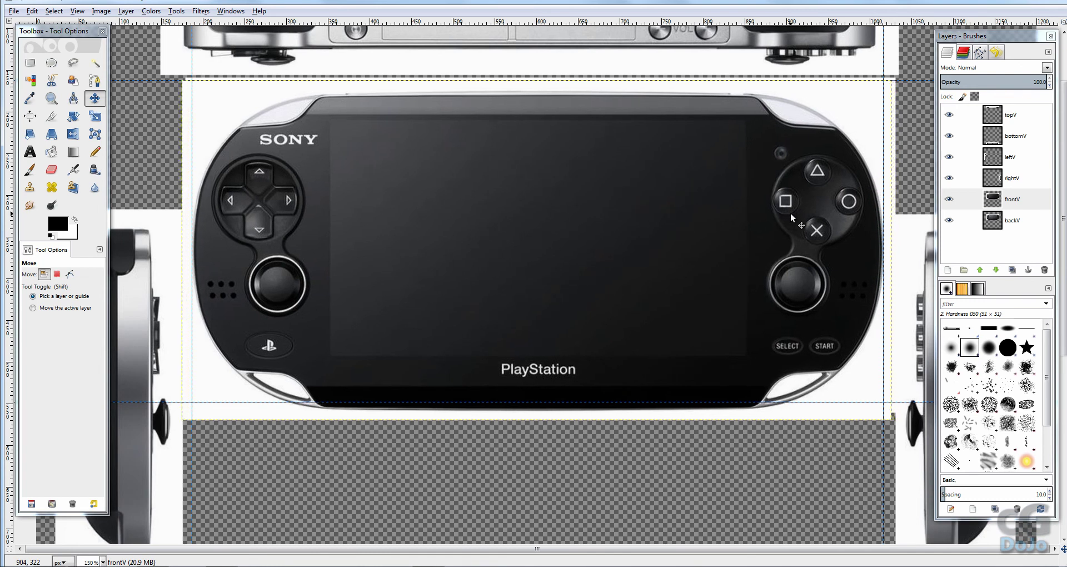
pyautogui.press('Left')
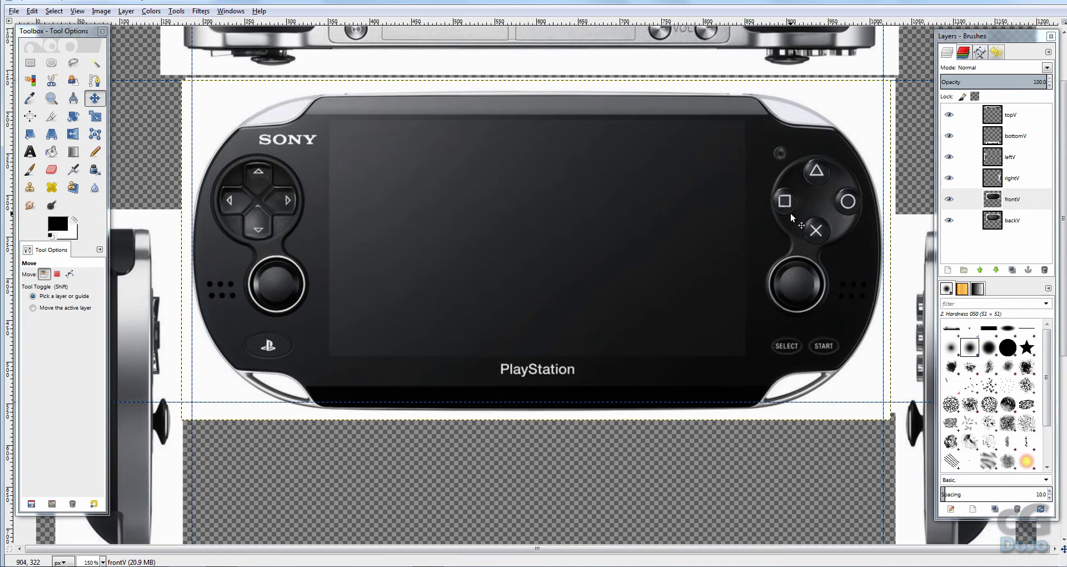
pyautogui.press('Right')
pyautogui.press('Right')
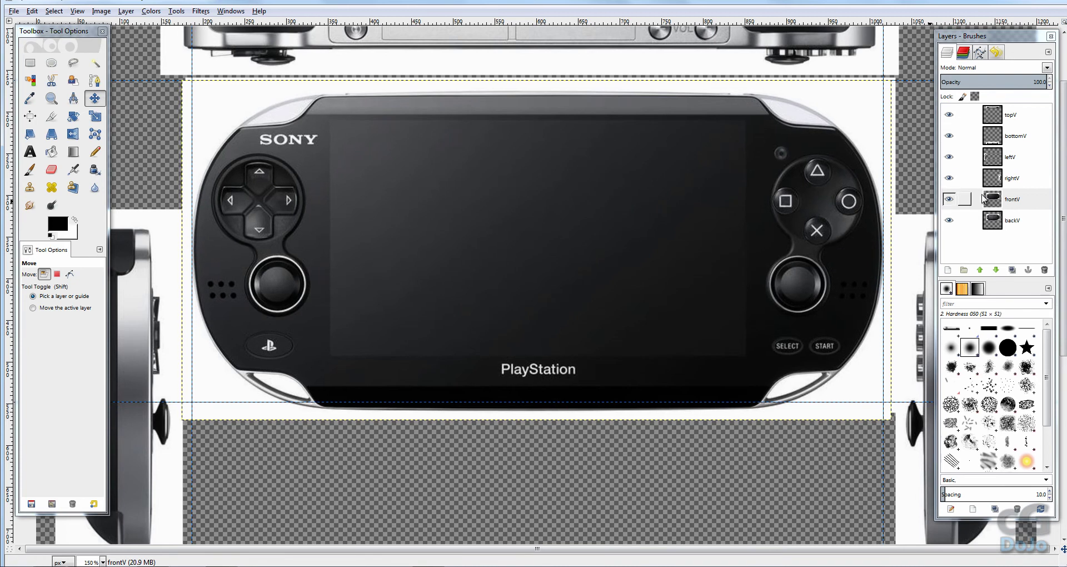
pyautogui.click(949, 199)
pyautogui.click(950, 199)
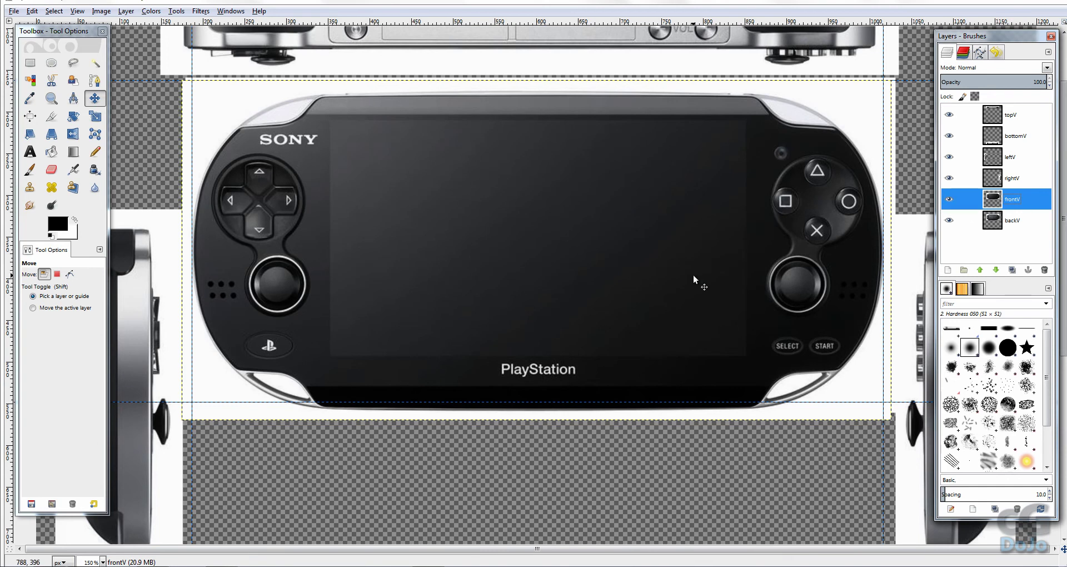
# Nudge frontV up until the console's upper and lower edges fit between the two horizontal guides
pyautogui.press('pageup')
pyautogui.press('pageup')
pyautogui.press('pageup')
pyautogui.press('pageup')
pyautogui.click(709, 279)
pyautogui.press('Up')
pyautogui.press('Up')
pyautogui.press('Up')
pyautogui.press('Up')
pyautogui.press('Up')
pyautogui.press('Up')
pyautogui.press('Up')
pyautogui.press('Up')
pyautogui.press('Up')
pyautogui.press('Up')
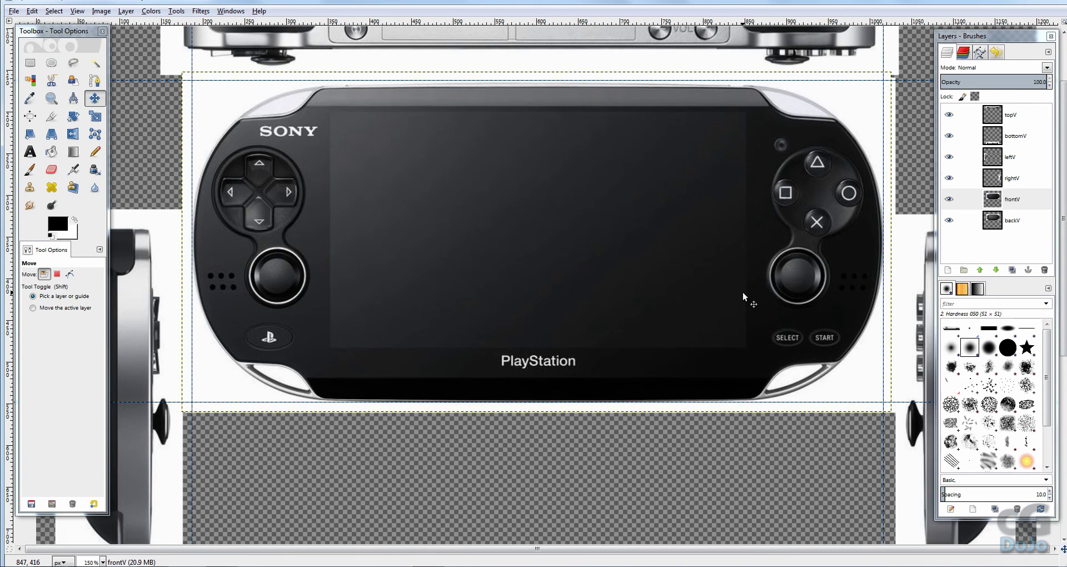
pyautogui.press('Up')
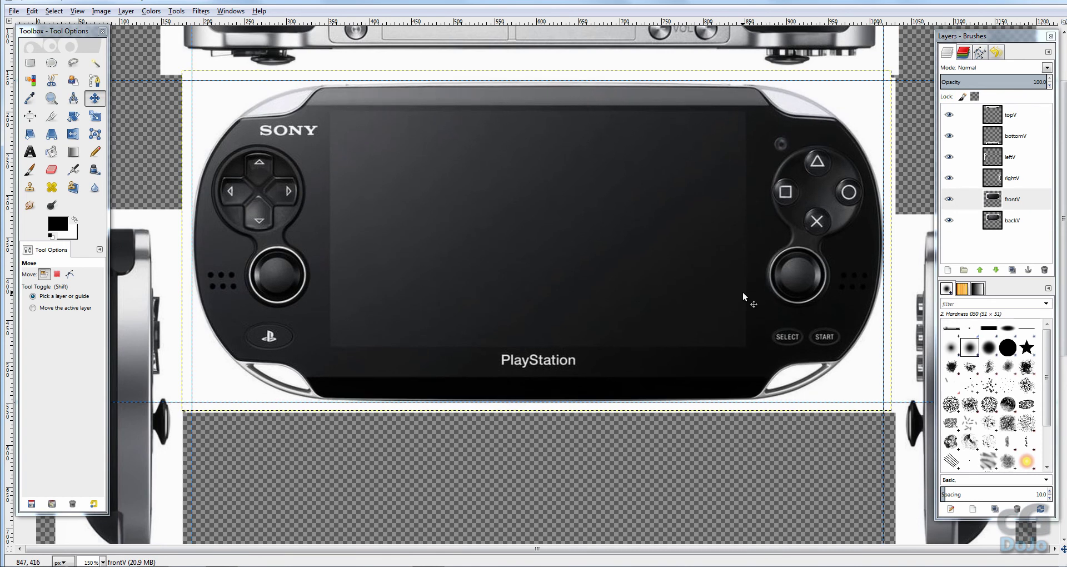
pyautogui.press('Up')
pyautogui.press('Down')
# Move rightV over the middle of the front view, fitting its upper and lower ends between the horizontal guides
pyautogui.click(949, 199)
pyautogui.click(949, 220)
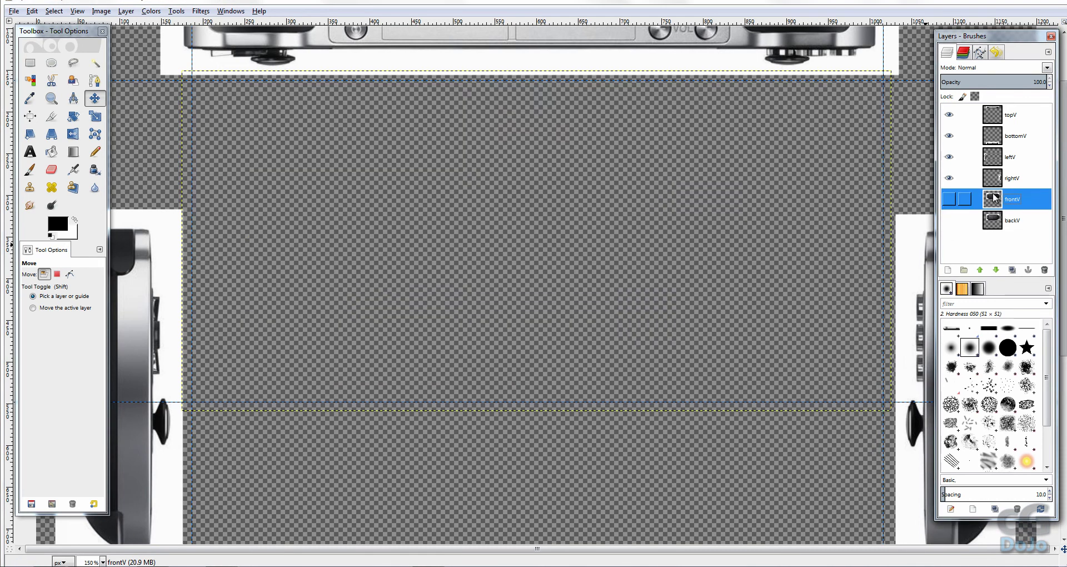
pyautogui.click(995, 178)
pyautogui.click(949, 199)
pyautogui.click(949, 220)
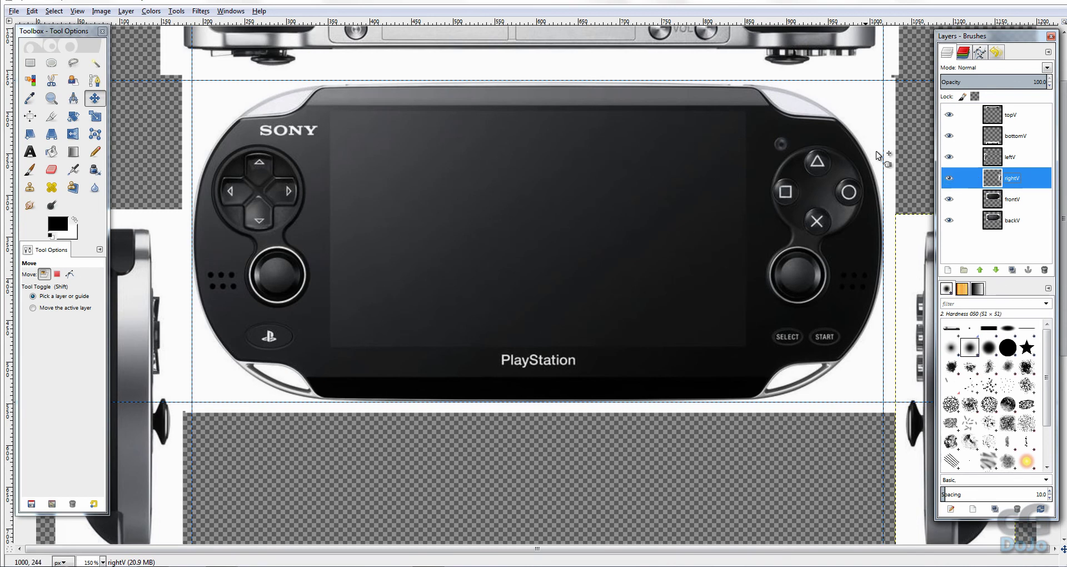
pyautogui.moveTo(912, 309); pyautogui.dragTo(518, 171)
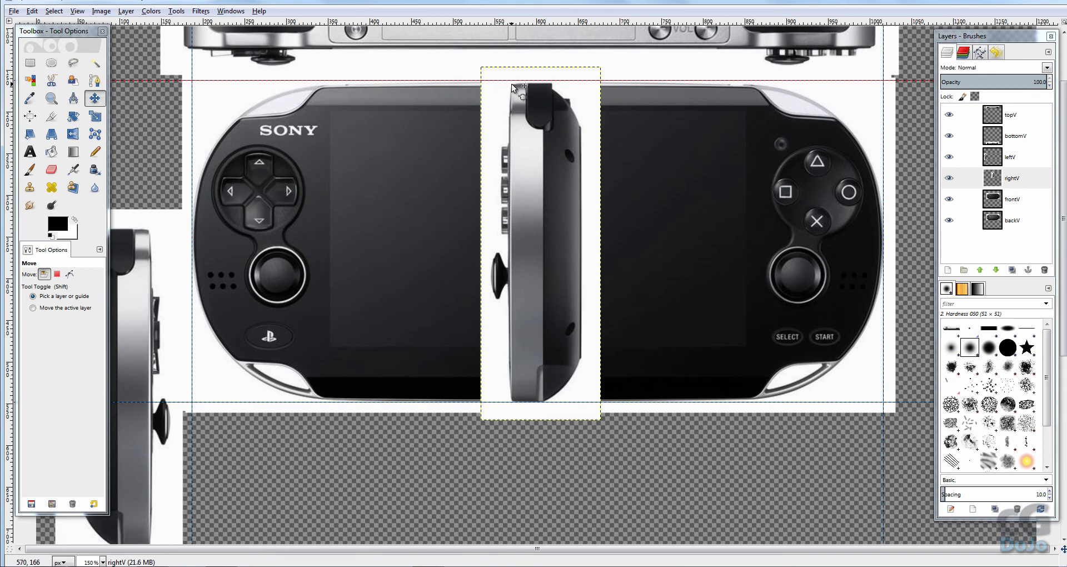
pyautogui.press('Up')
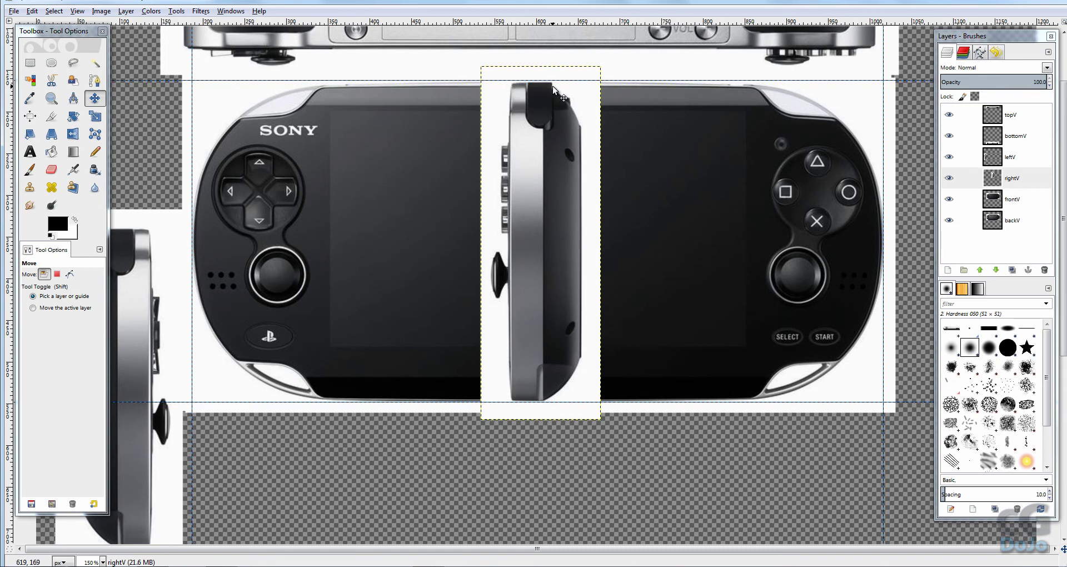
# Move leftV beside the right side view between the horizontal guides and delete its white background using Fuzzy Select
pyautogui.click(993, 161)
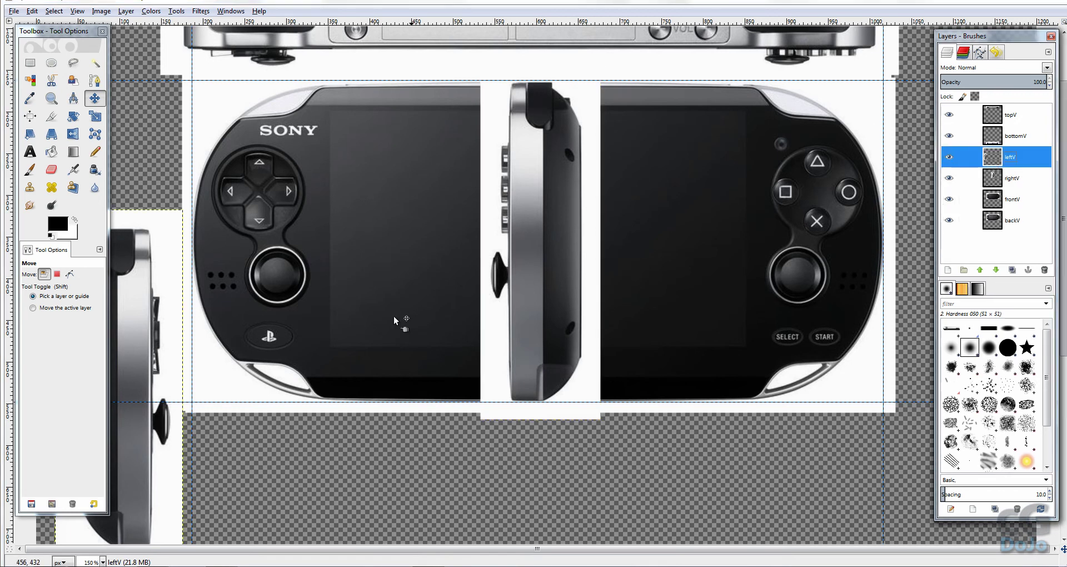
pyautogui.moveTo(138, 370); pyautogui.dragTo(443, 227)
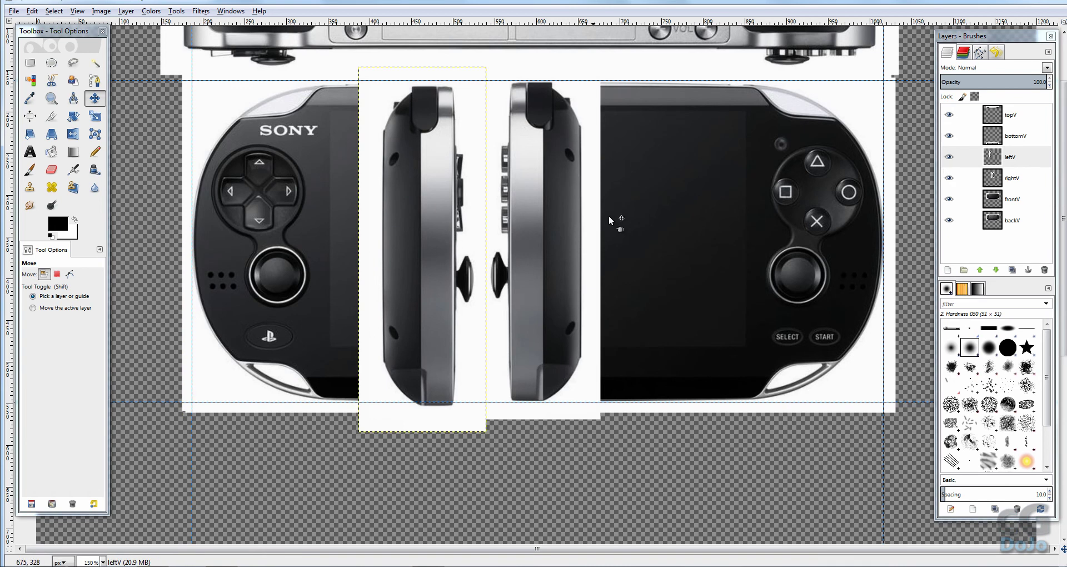
pyautogui.press('u')
pyautogui.click(471, 129)
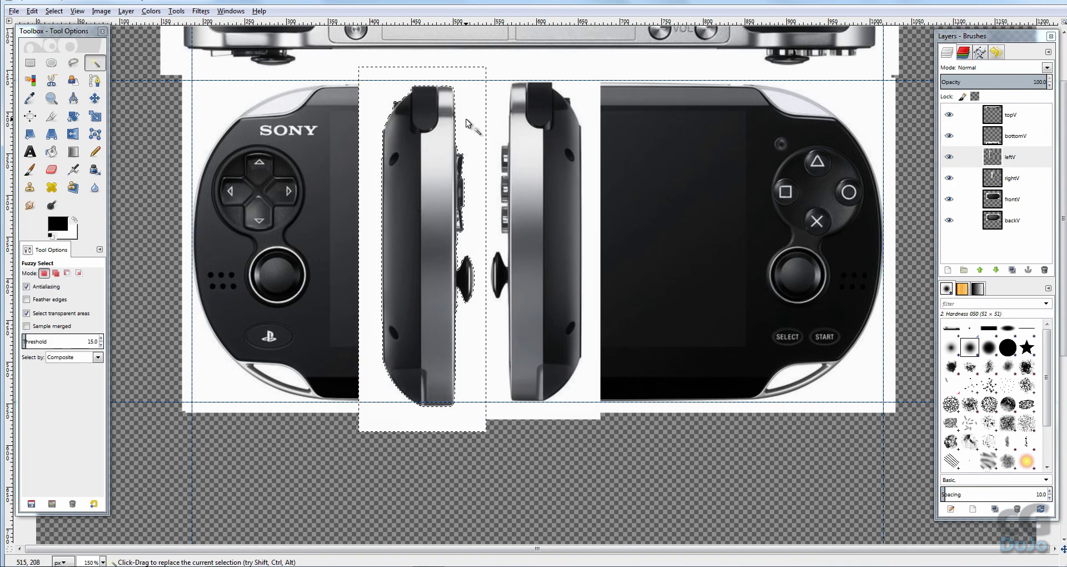
pyautogui.press('Delete')
# Delete the white background of rightV using Fuzzy Select, make leftV the active layer and clear the selection
pyautogui.click(1012, 178)
pyautogui.click(588, 210)
pyautogui.press('Delete')
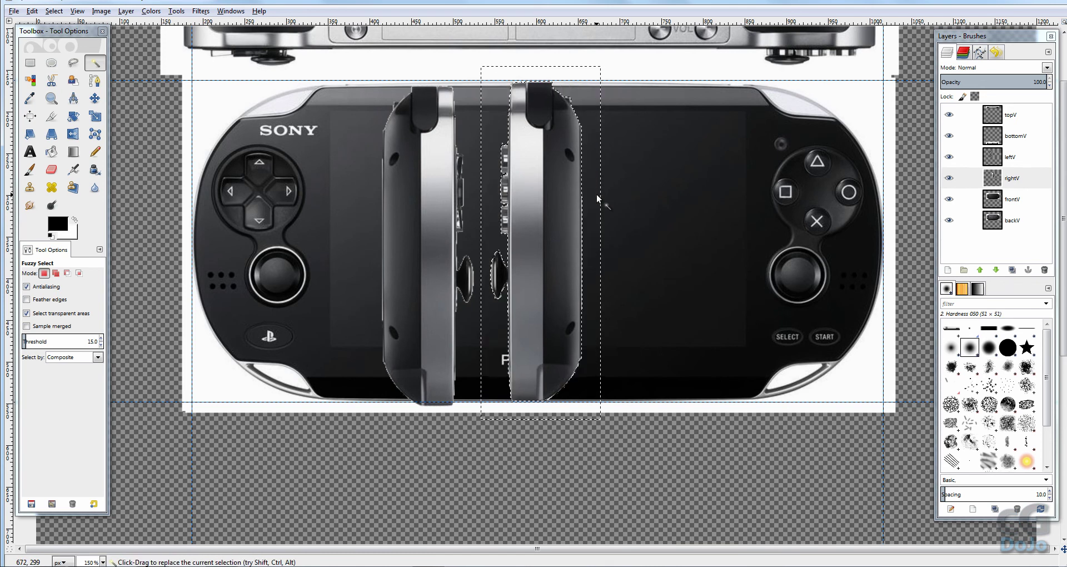
pyautogui.click(1010, 157)
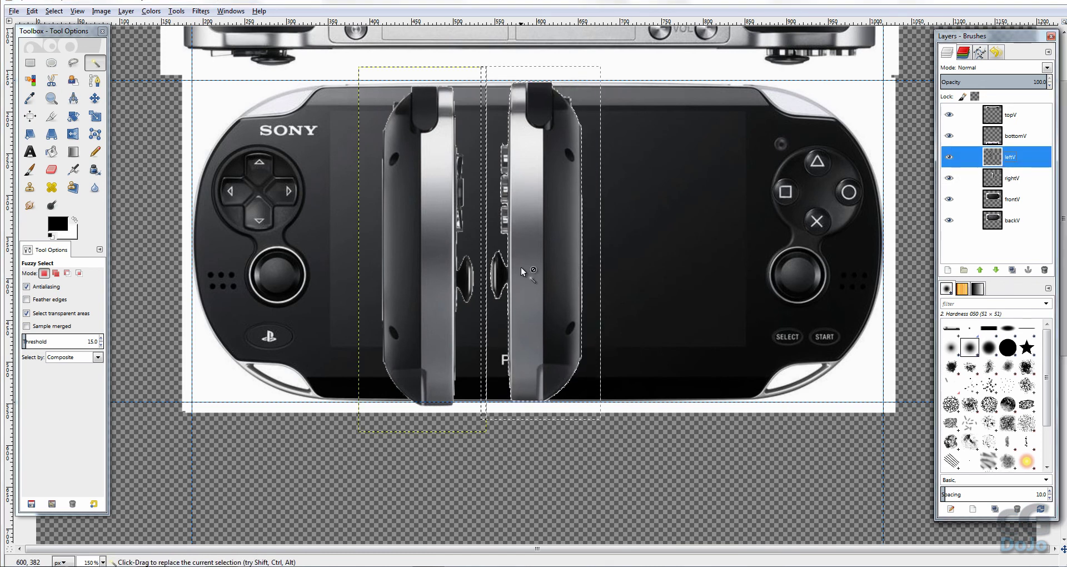
pyautogui.hotkey('ctrl', 'shift', 'a')
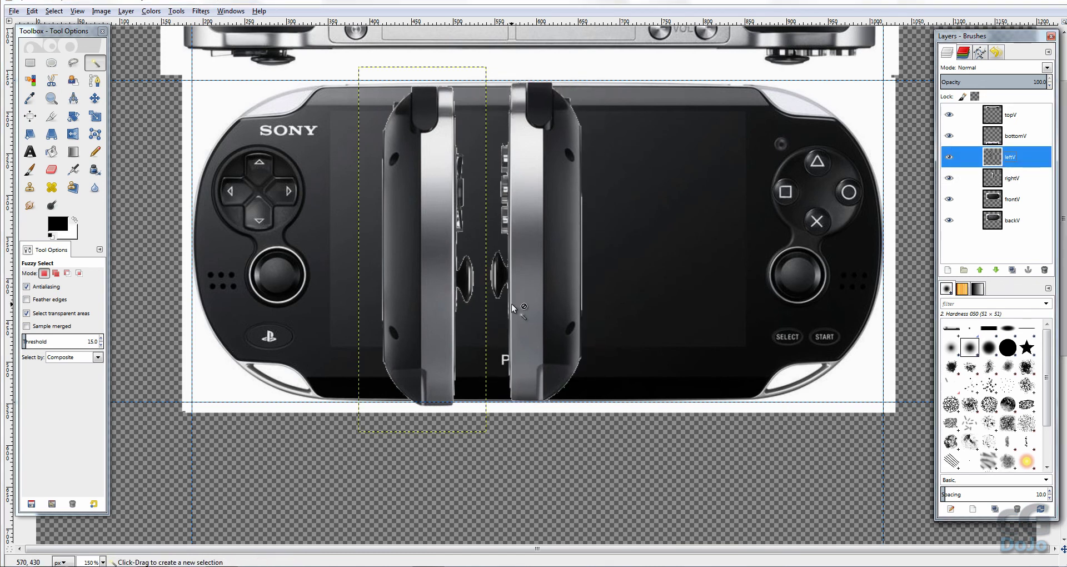
# Move leftV over the right side view and nudge it up so its ends fit between the two horizontal guides
pyautogui.press('m')
pyautogui.moveTo(462, 288); pyautogui.dragTo(591, 288)
pyautogui.press('Up')
pyautogui.press('Up')
pyautogui.press('Up')
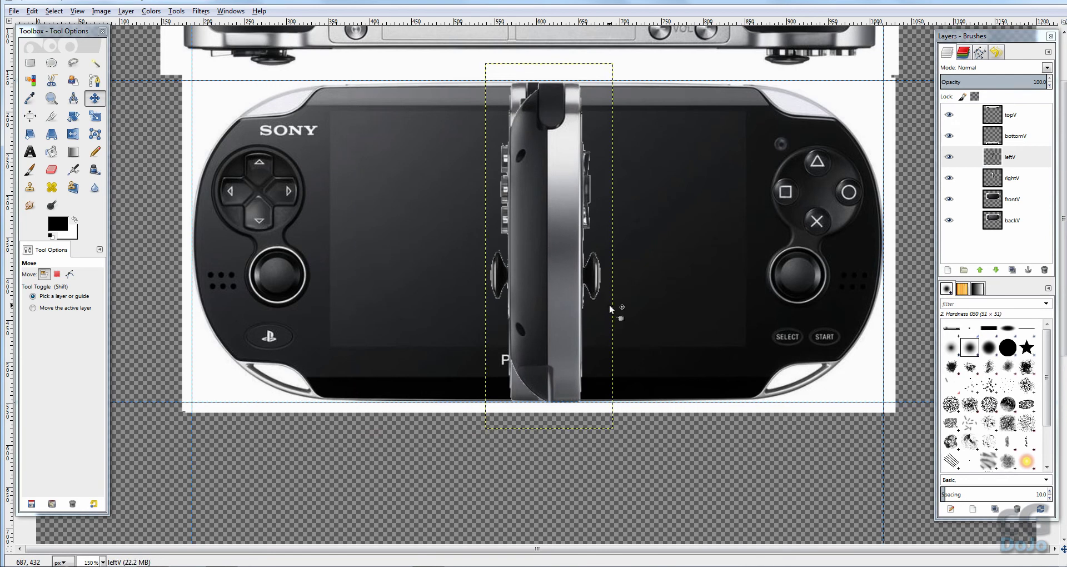
pyautogui.press('Up')
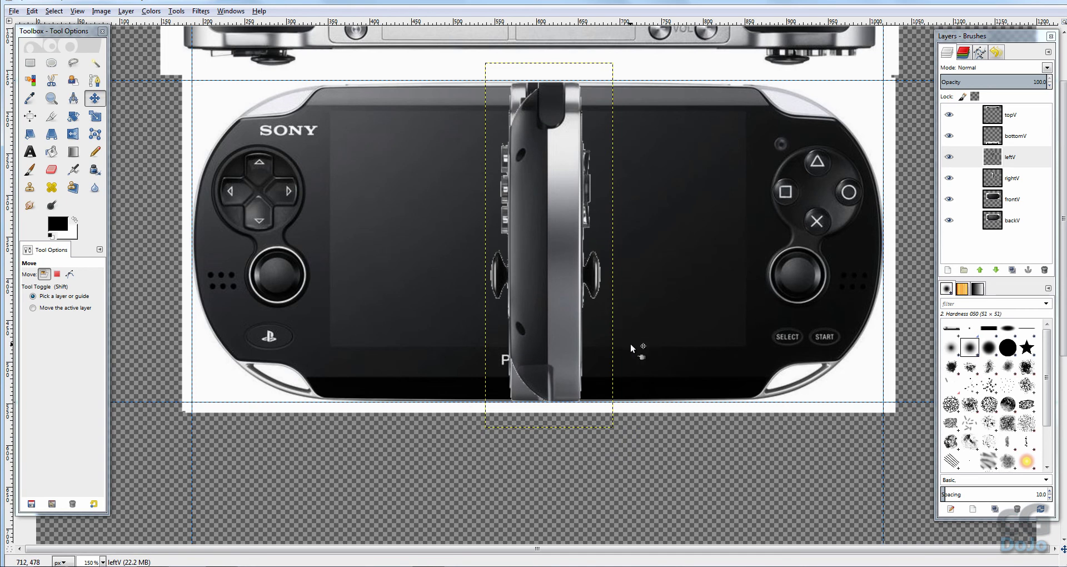
# Add a horizontal guide through the middle of the front view, halfway between the existing horizontal guides
pyautogui.moveTo(532, 24); pyautogui.dragTo(598, 298)
pyautogui.moveTo(561, 23); pyautogui.dragTo(595, 22)
pyautogui.moveTo(638, 298); pyautogui.dragTo(656, 241)
# Move bottomV up over the front view so the console's bottom side lies on the middle horizontal guide
pyautogui.click(1016, 136)
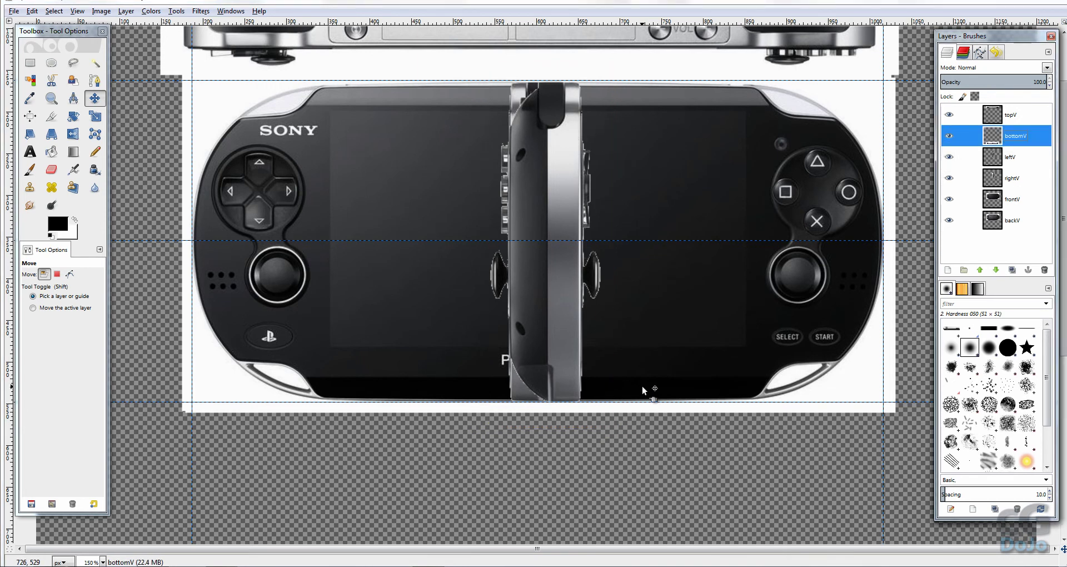
pyautogui.scroll(-2, 642, 386)
pyautogui.moveTo(574, 442); pyautogui.dragTo(576, 196)
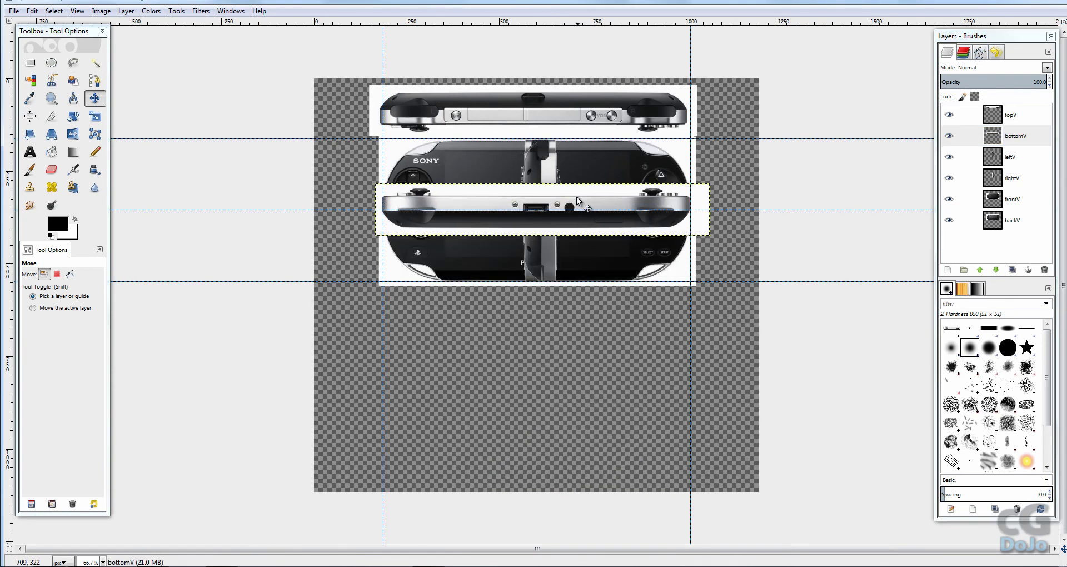
pyautogui.scroll(3, 577, 260)
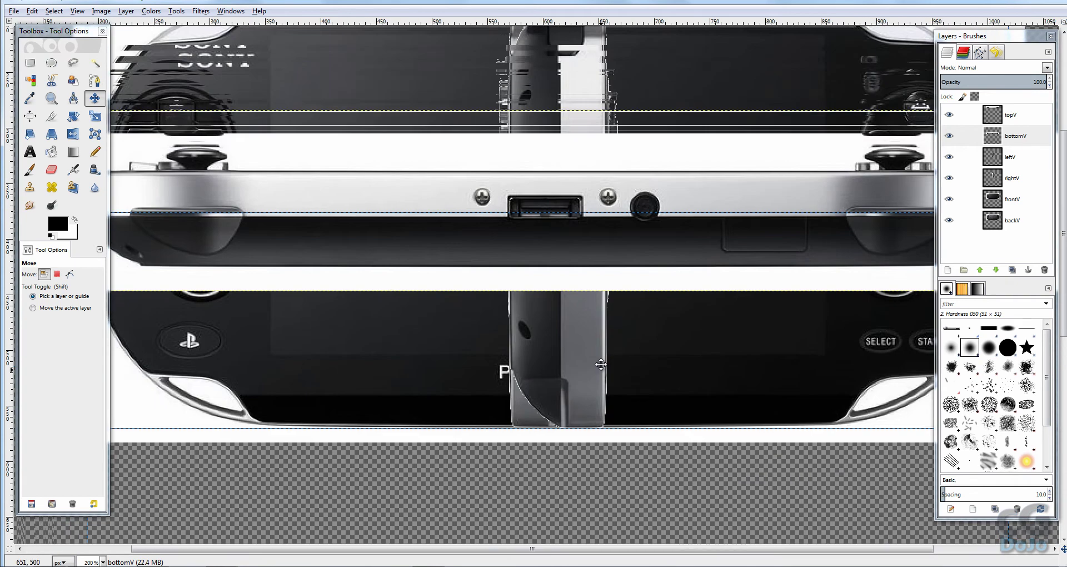
pyautogui.moveTo(601, 365); pyautogui.dragTo(650, 393)
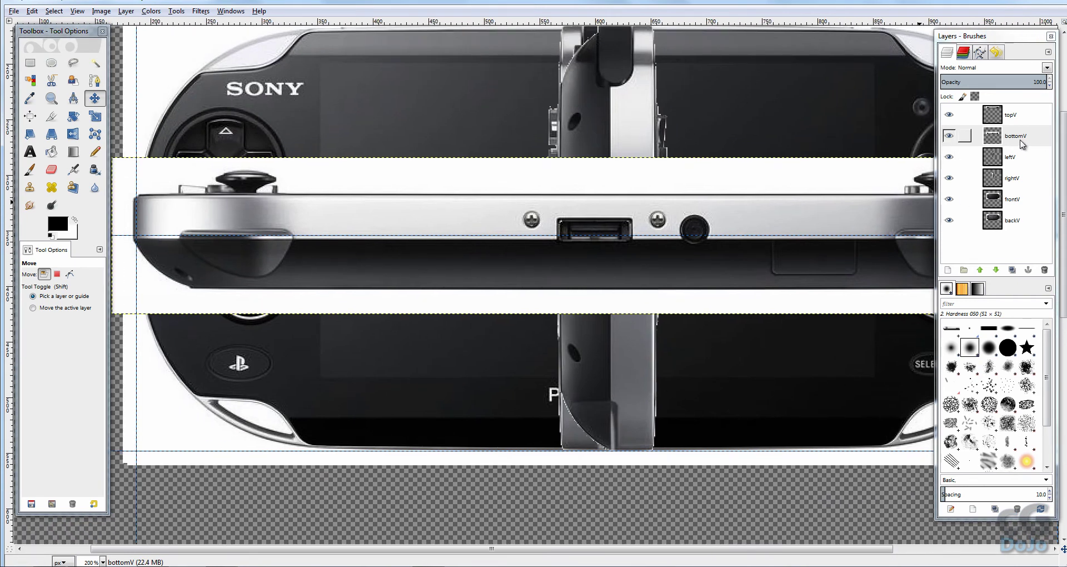
# Nudge bottomV right and up until its left end meets the left vertical guide and its body centres on the middle guide
pyautogui.press('Right')
pyautogui.press('Right')
pyautogui.press('Right')
pyautogui.press('Up')
pyautogui.press('Up')
pyautogui.press('Up')
pyautogui.press('Up')
pyautogui.press('Up')
pyautogui.press('Up')
pyautogui.press('Up')
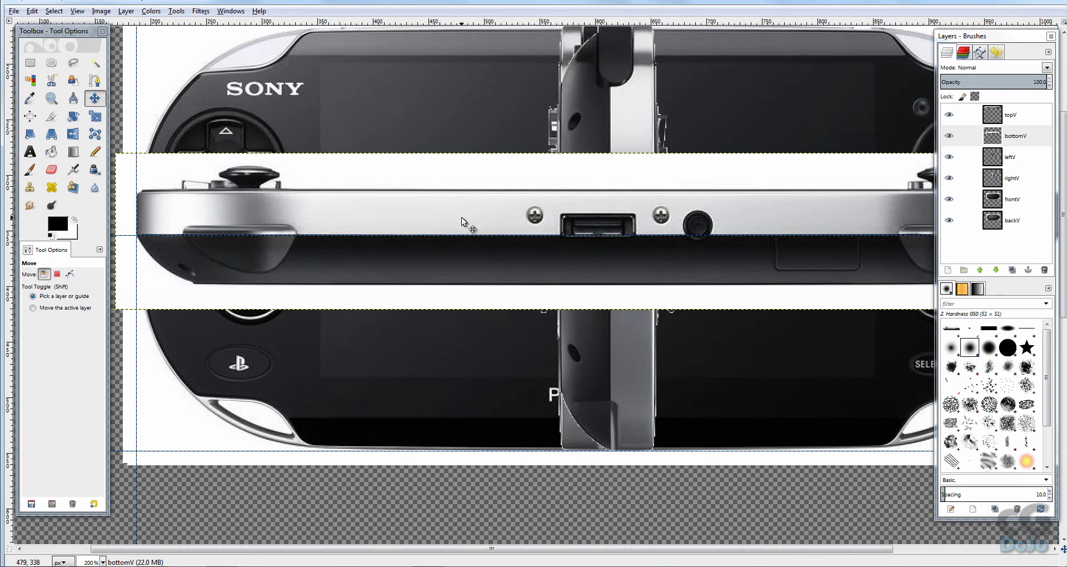
pyautogui.press('Down')
pyautogui.press('Up')
# Make topV the active layer and move it down over the bottom view, onto the middle horizontal guide
pyautogui.click(1018, 102)
pyautogui.click(1016, 114)
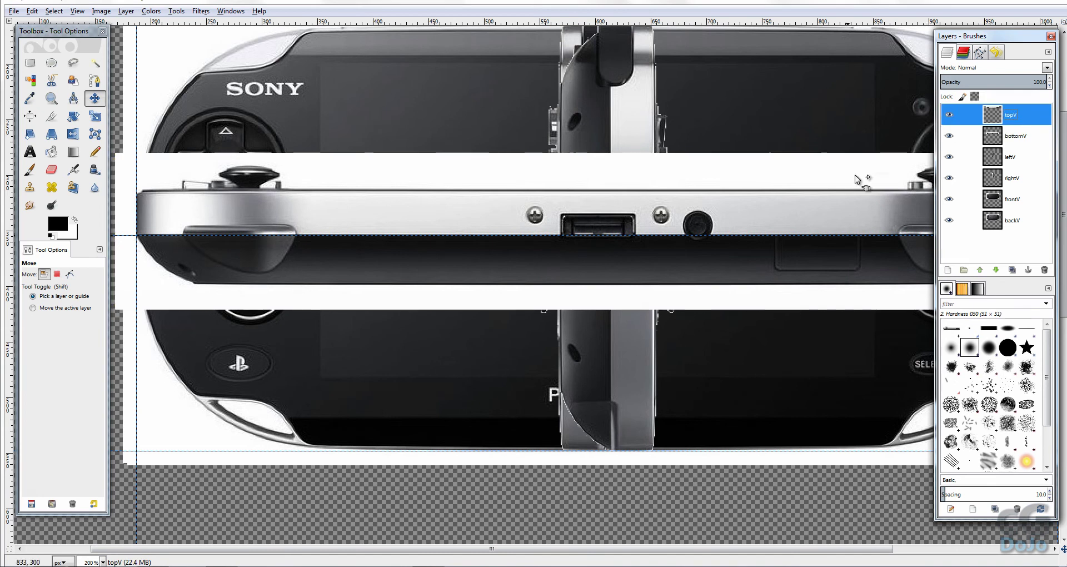
pyautogui.scroll(5, 800, 191)
pyautogui.moveTo(698, 144); pyautogui.dragTo(698, 452)
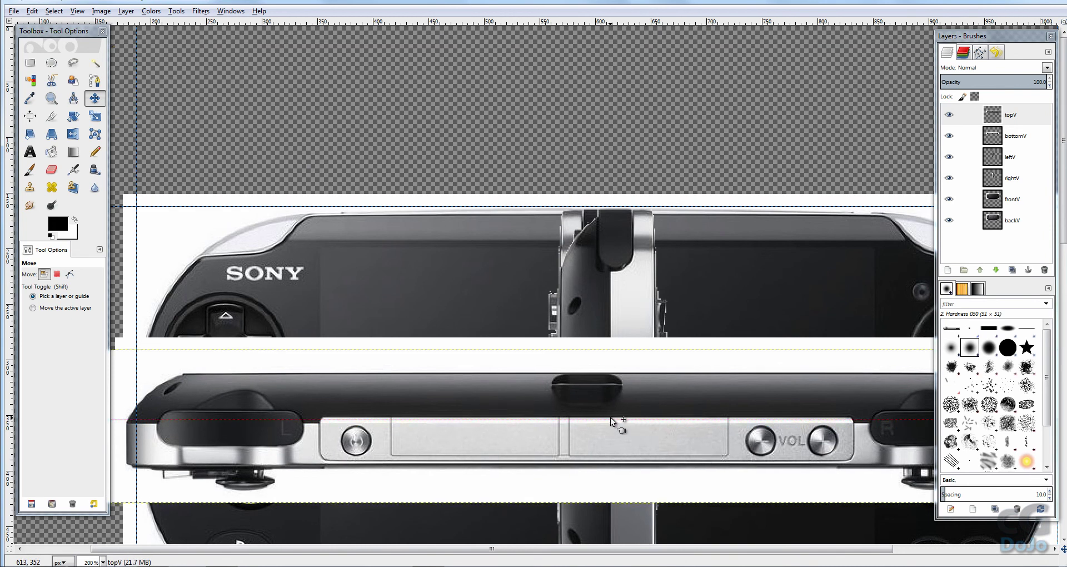
# Nudge topV up and right until it centres on the middle guide and its left end meets the left vertical guide
pyautogui.press('Up')
pyautogui.press('Up')
pyautogui.press('Up')
pyautogui.press('Right')
pyautogui.press('Right')
pyautogui.press('Right')
pyautogui.press('Right')
pyautogui.press('Right')
pyautogui.press('Right')
pyautogui.press('Right')
pyautogui.press('Right')
pyautogui.press('Right')
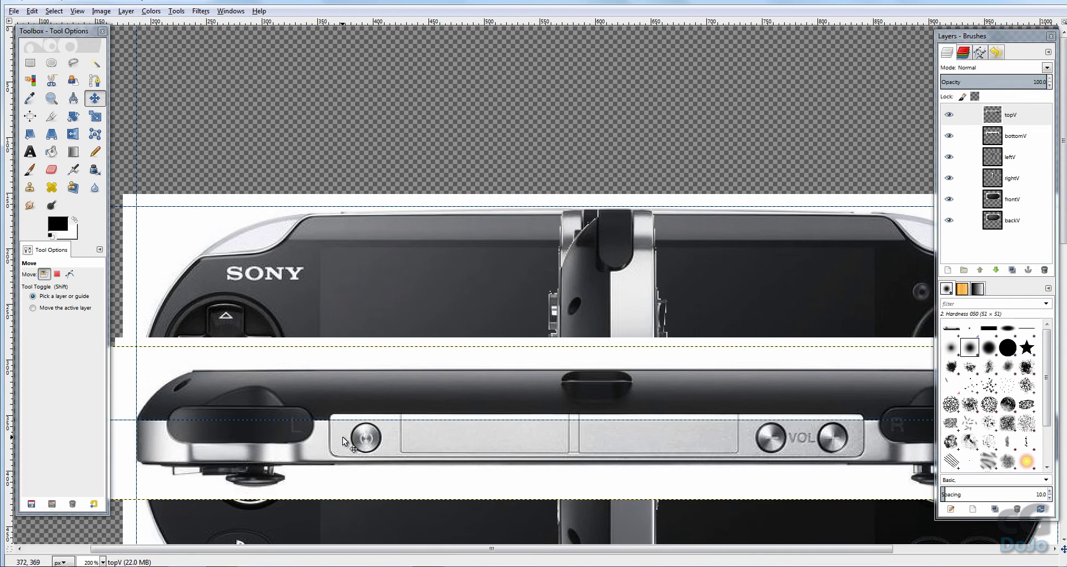
pyautogui.moveTo(745, 425); pyautogui.dragTo(641, 379)
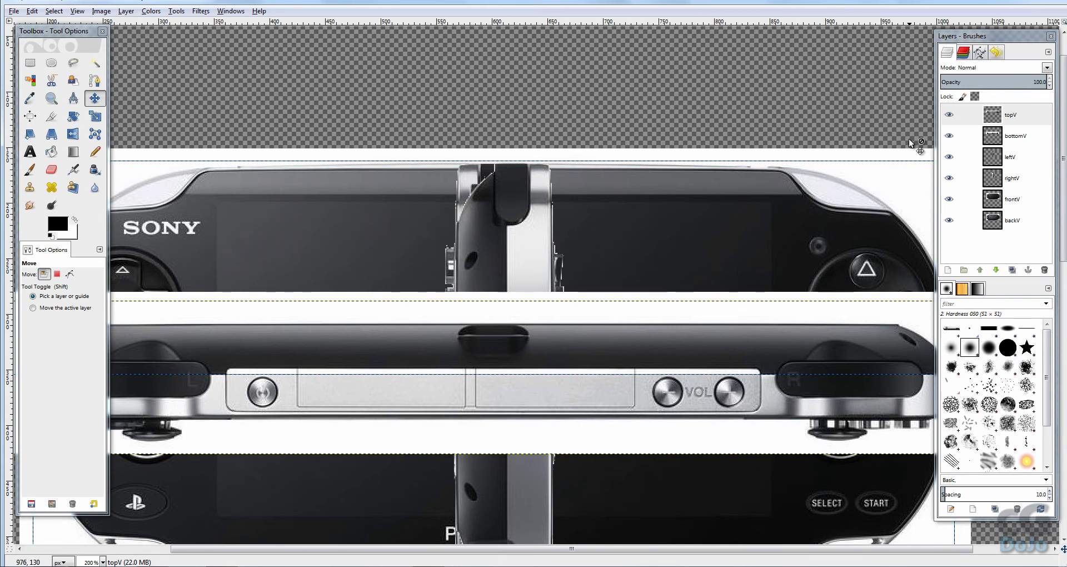
# Draw a rectangular selection of 829 × 386 px between the outer guides and fit the canvas to it
pyautogui.click(1011, 224)
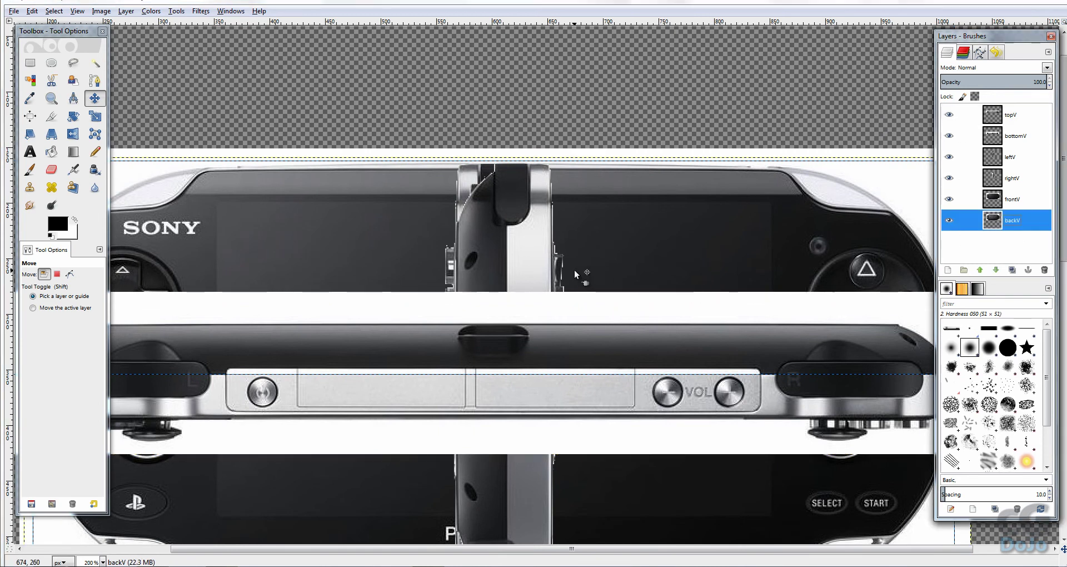
pyautogui.press('-')
pyautogui.press('-')
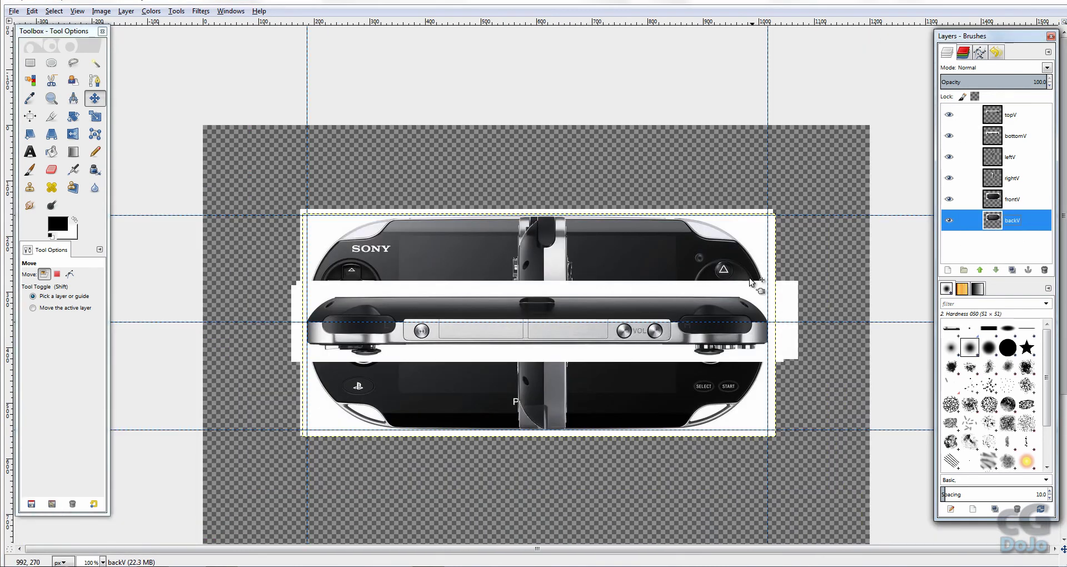
pyautogui.click(1030, 137)
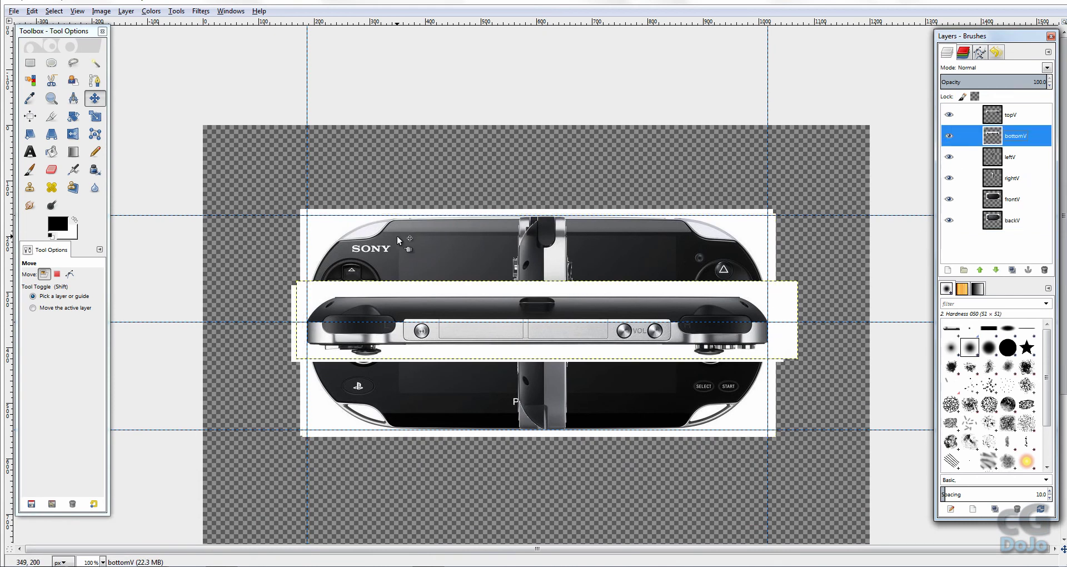
pyautogui.press('r')
pyautogui.moveTo(308, 215); pyautogui.dragTo(769, 429)
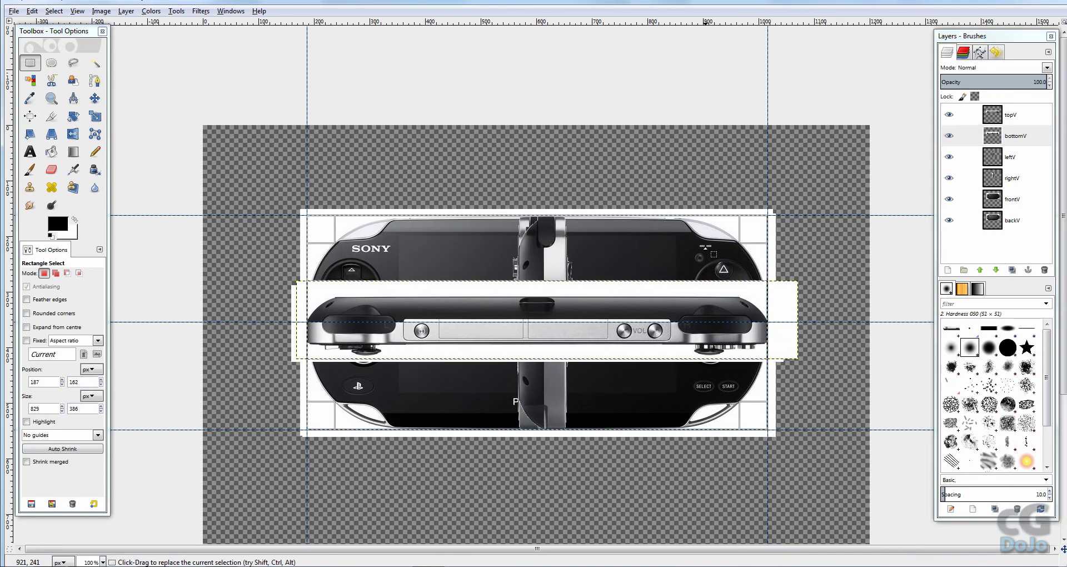
pyautogui.click(101, 11)
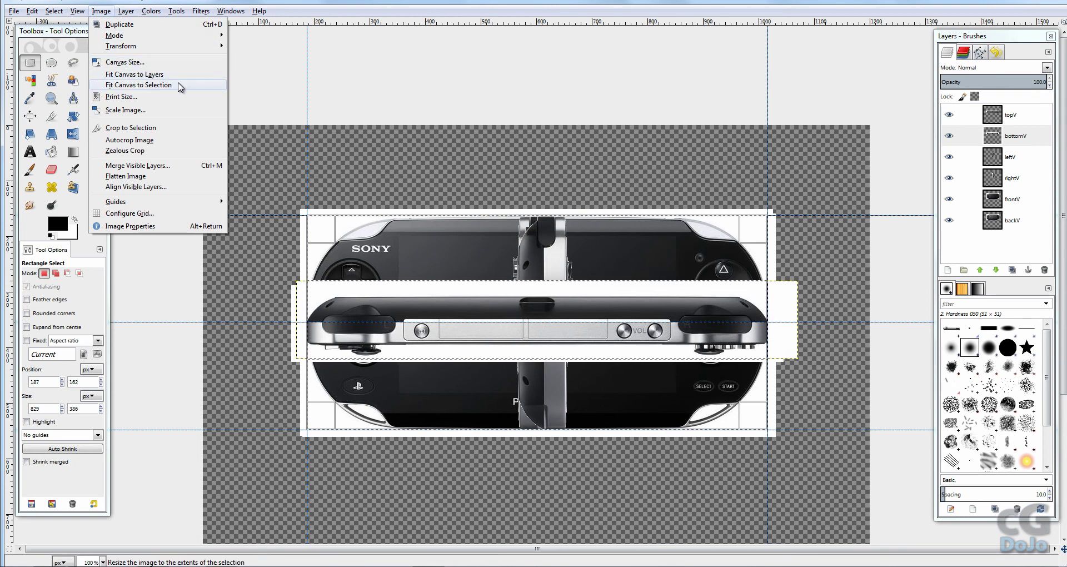
pyautogui.click(139, 84)
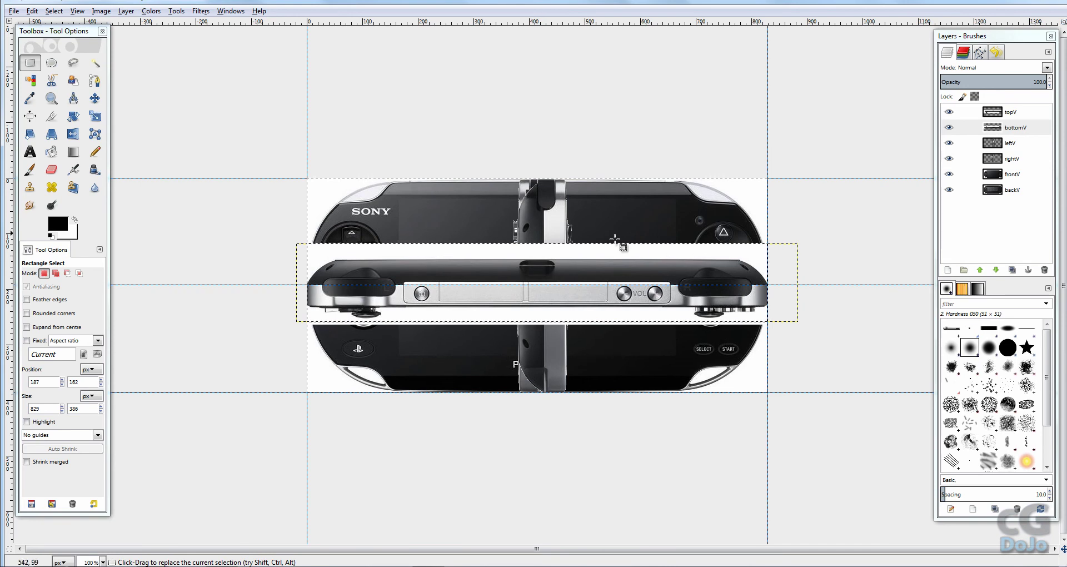
# Hide the topV, bottomV, leftV and rightV layers, keeping the front view shown
pyautogui.click(949, 112)
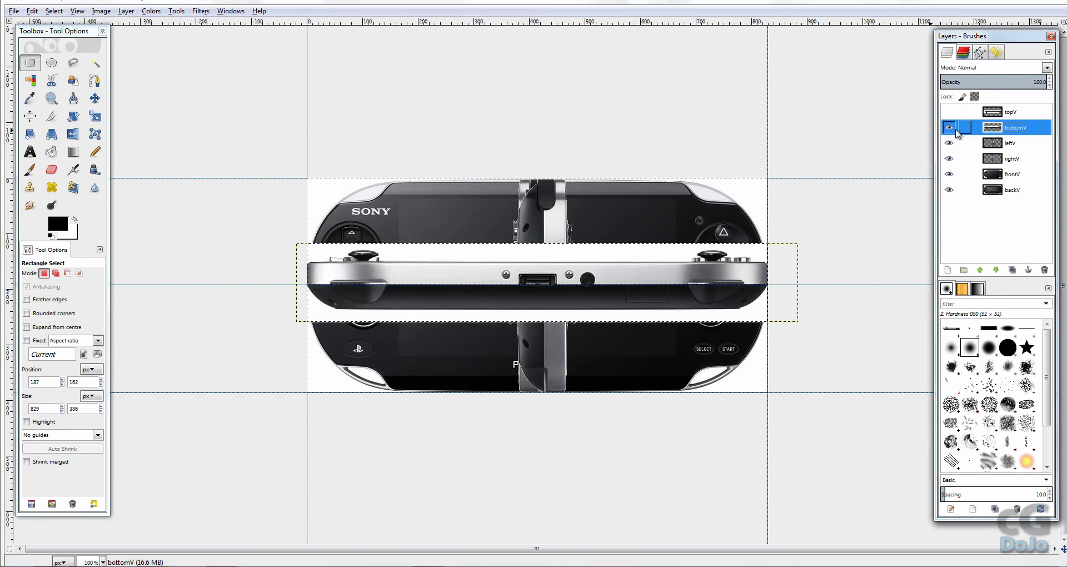
pyautogui.click(949, 143)
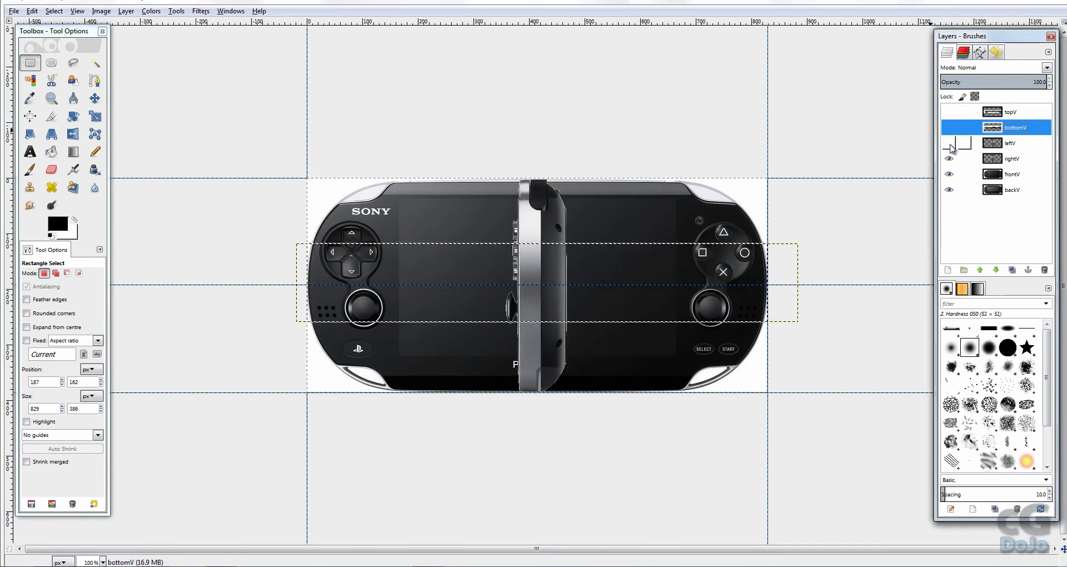
pyautogui.click(949, 158)
pyautogui.click(950, 174)
pyautogui.click(948, 174)
pyautogui.click(949, 190)
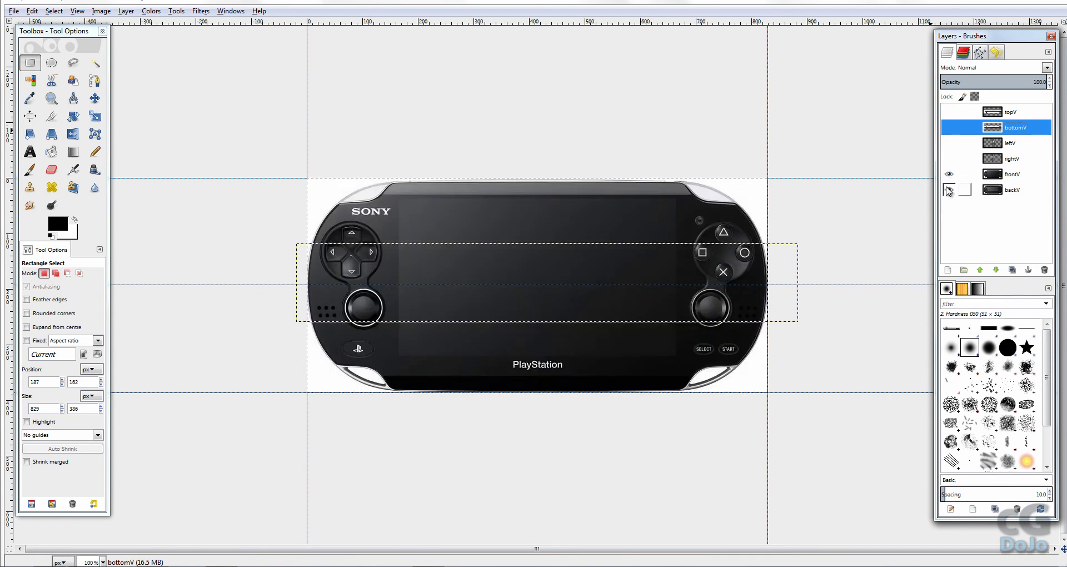
# Toggle frontV's visibility repeatedly to compare it with the back view, leaving frontV hidden and backV active
pyautogui.click(949, 178)
pyautogui.click(949, 177)
pyautogui.click(948, 179)
pyautogui.click(949, 181)
pyautogui.click(949, 181)
pyautogui.click(949, 181)
pyautogui.click(948, 181)
pyautogui.click(949, 182)
pyautogui.click(948, 182)
pyautogui.click(949, 183)
pyautogui.click(949, 182)
pyautogui.click(949, 182)
pyautogui.click(949, 182)
pyautogui.click(948, 182)
pyautogui.click(950, 182)
pyautogui.click(1011, 191)
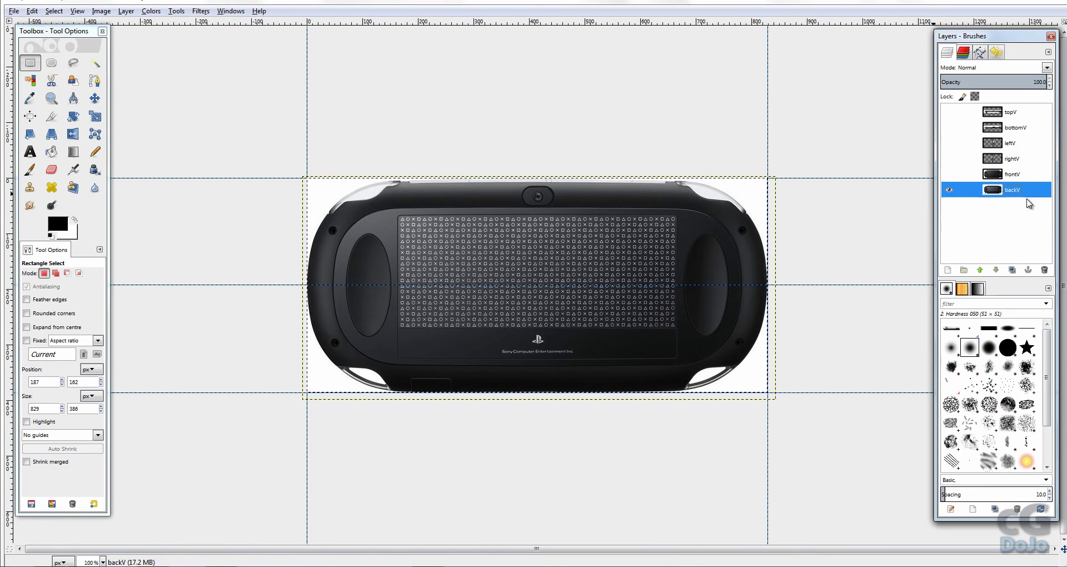
# Start an image export and set its destination to the Gimp folder inside psVita_Eng/refImages
pyautogui.hotkey('ctrl', 'shift', 'e')
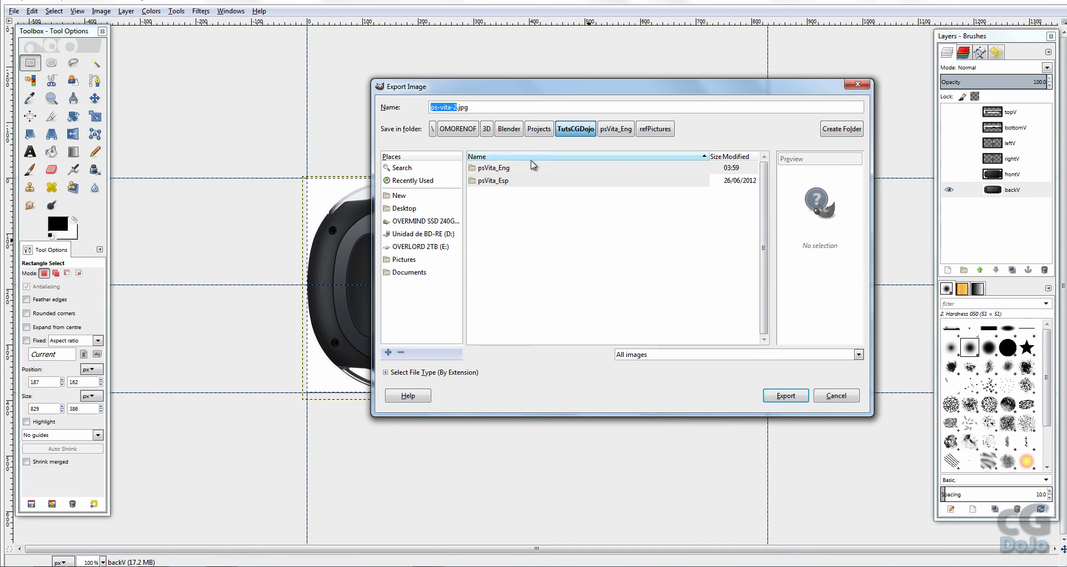
pyautogui.doubleClick(514, 168)
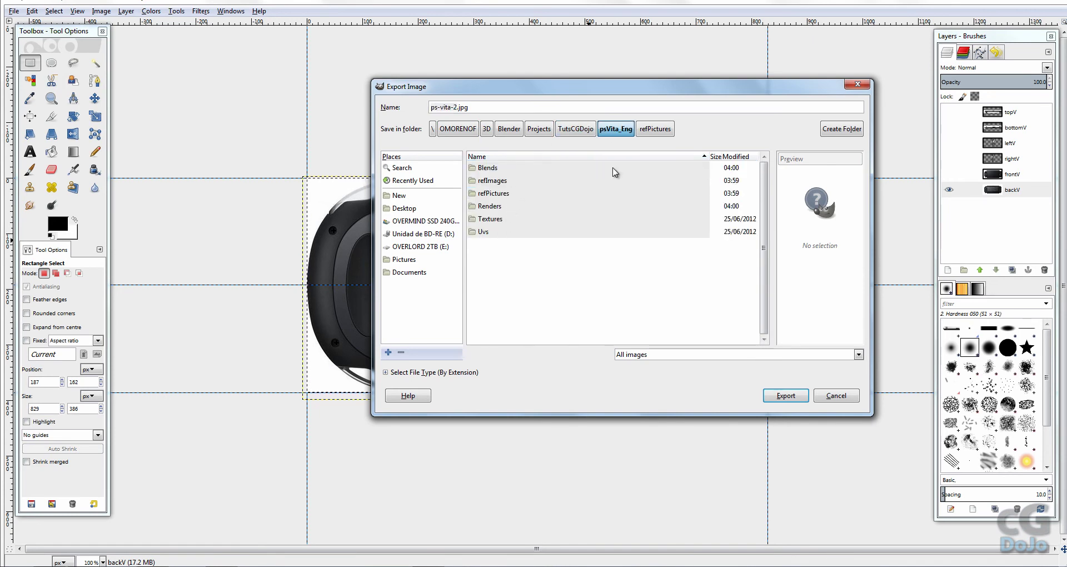
pyautogui.moveTo(657, 97); pyautogui.dragTo(592, 46)
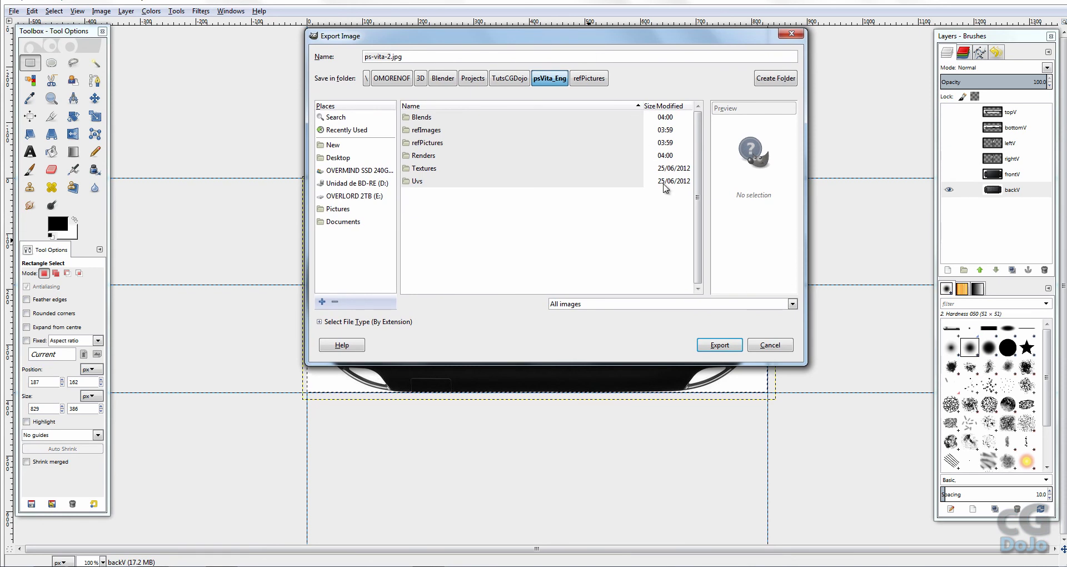
pyautogui.click(1030, 192)
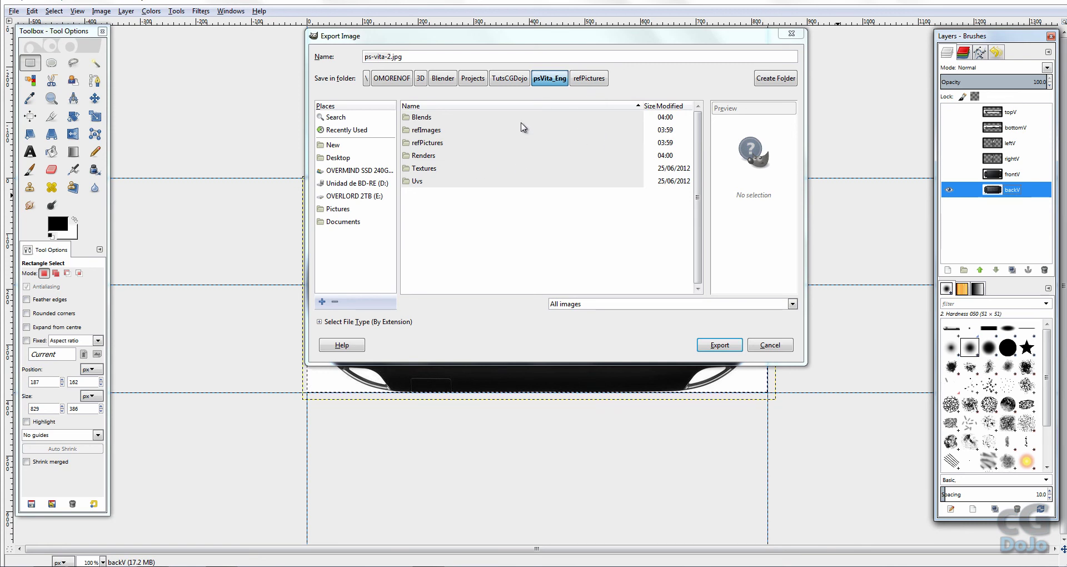
pyautogui.doubleClick(435, 142)
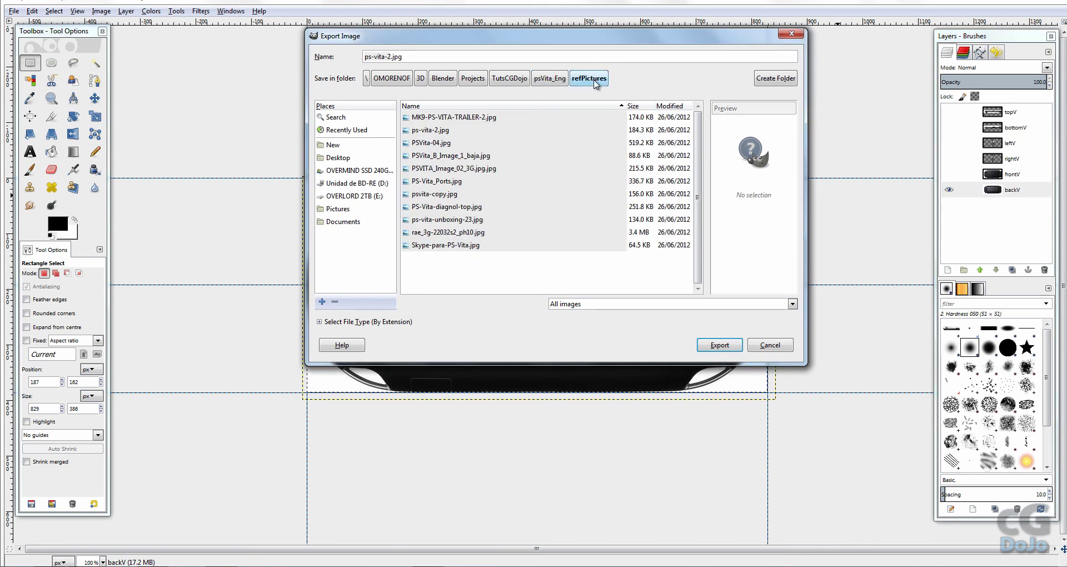
pyautogui.click(550, 78)
pyautogui.doubleClick(436, 130)
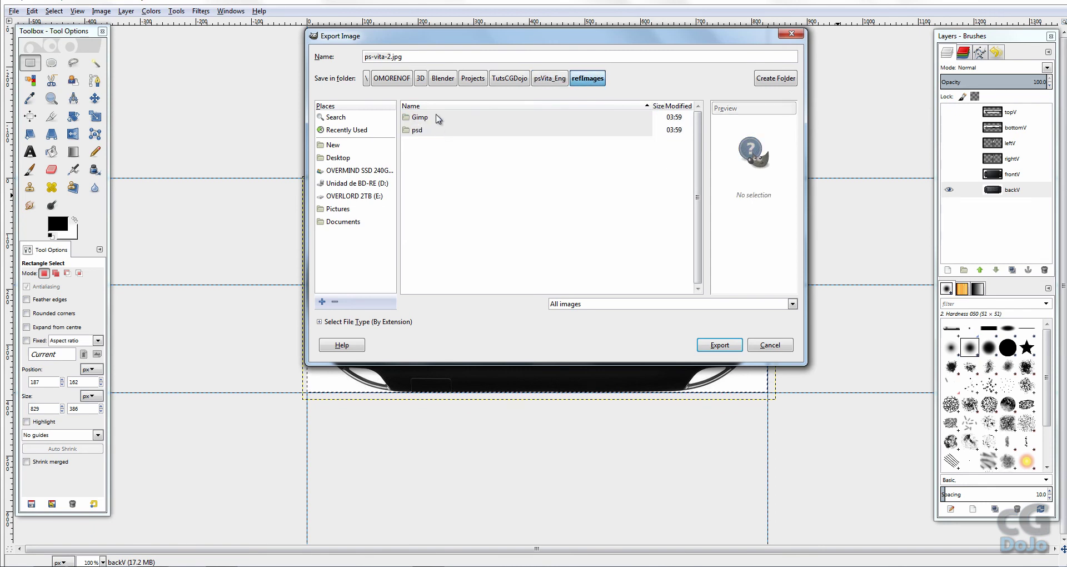
pyautogui.doubleClick(436, 116)
pyautogui.moveTo(555, 37); pyautogui.dragTo(661, 165)
# Name the file psVita_backV.jpg and export the back view as a JPEG at quality 90
pyautogui.tripleClick(517, 181)
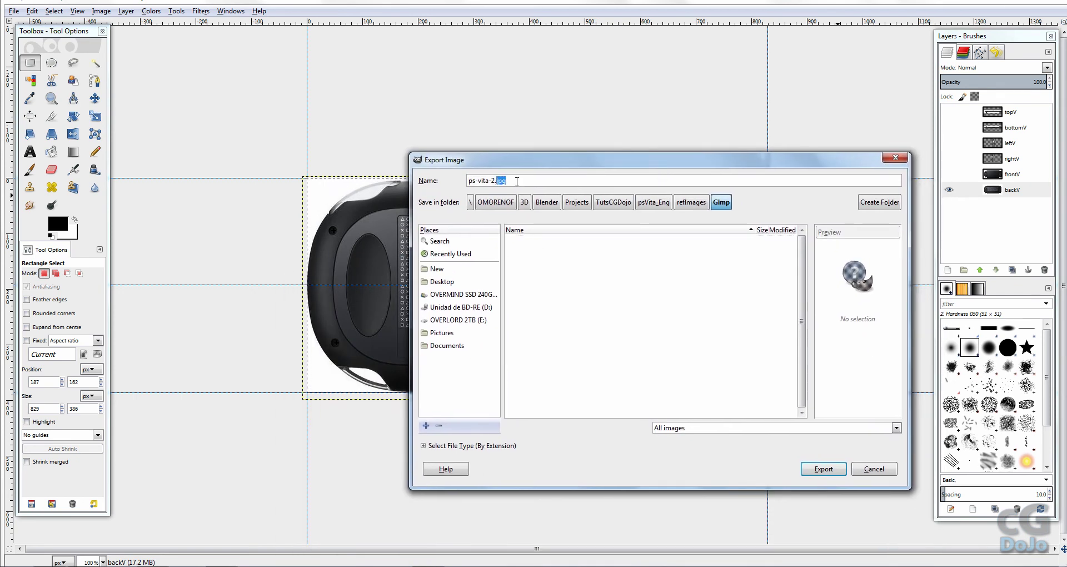
pyautogui.write('ps')
pyautogui.write('Vita_backV.xcf')
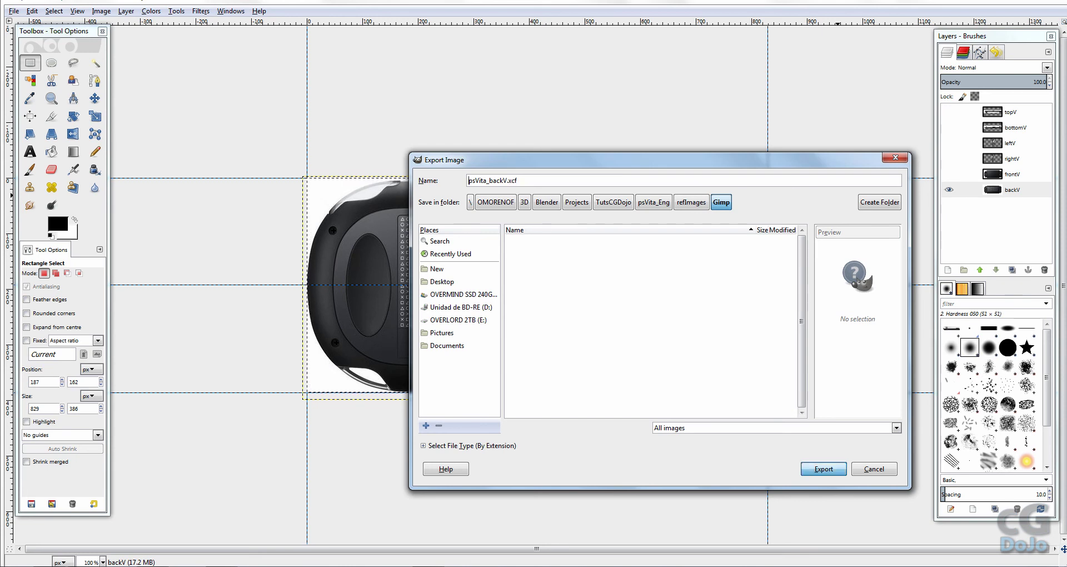
pyautogui.press('Return')
pyautogui.click(712, 372)
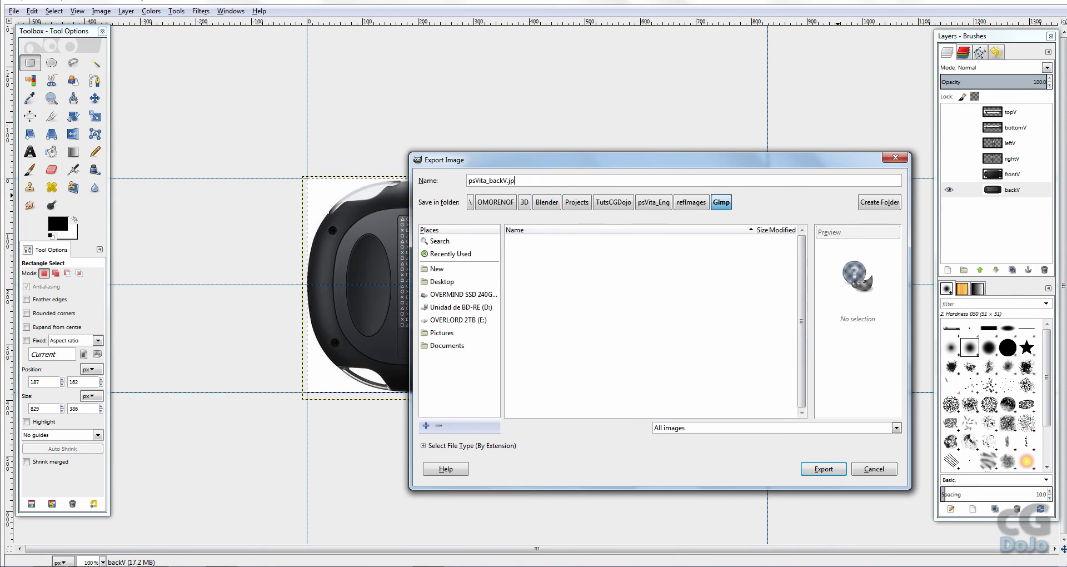
pyautogui.press('Return')
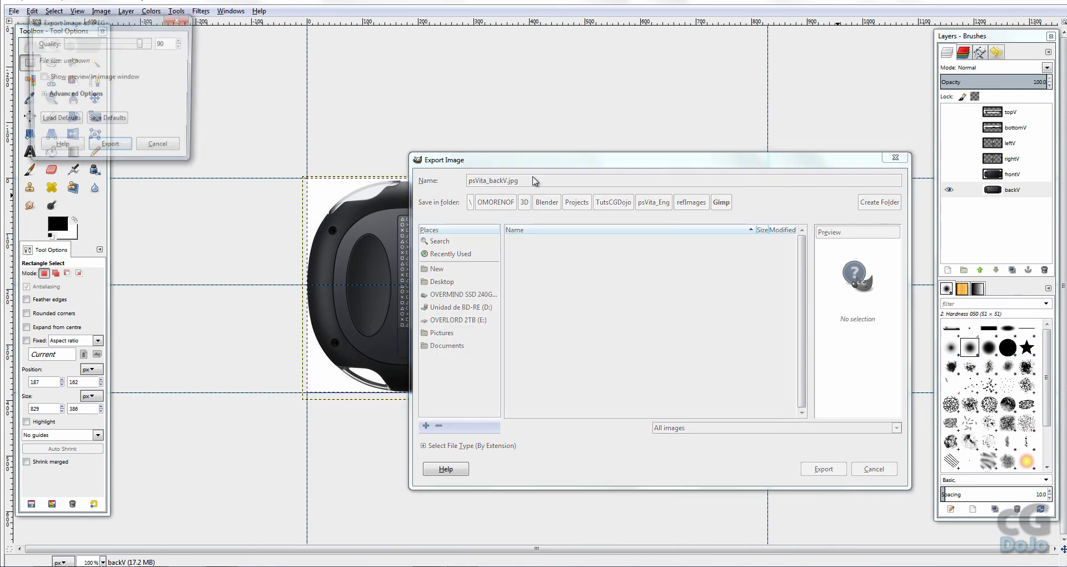
pyautogui.click(109, 148)
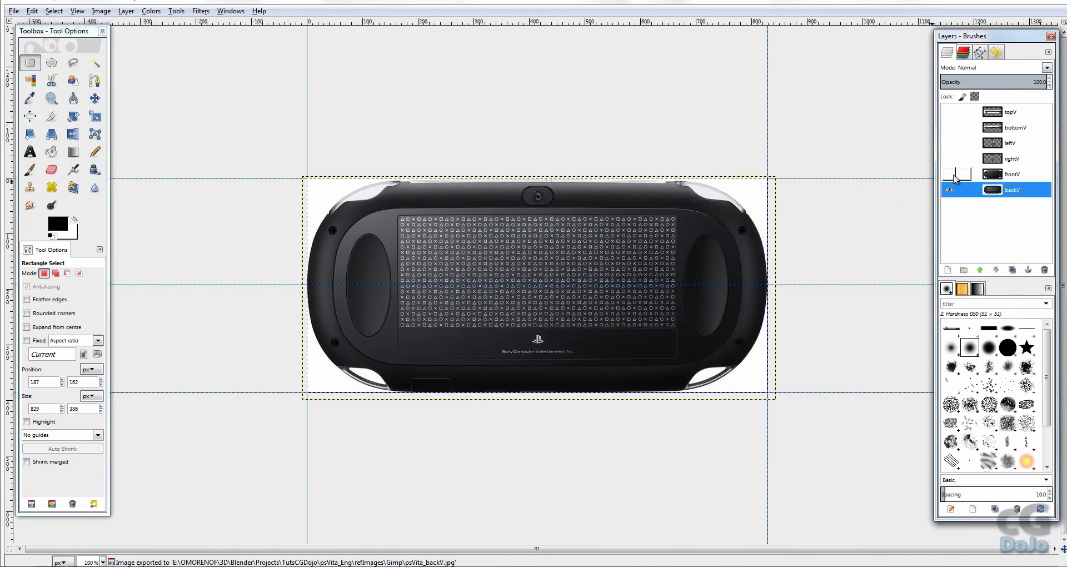
# Show the frontV layer, hide backV and make frontV the active layer
pyautogui.click(954, 175)
pyautogui.click(949, 189)
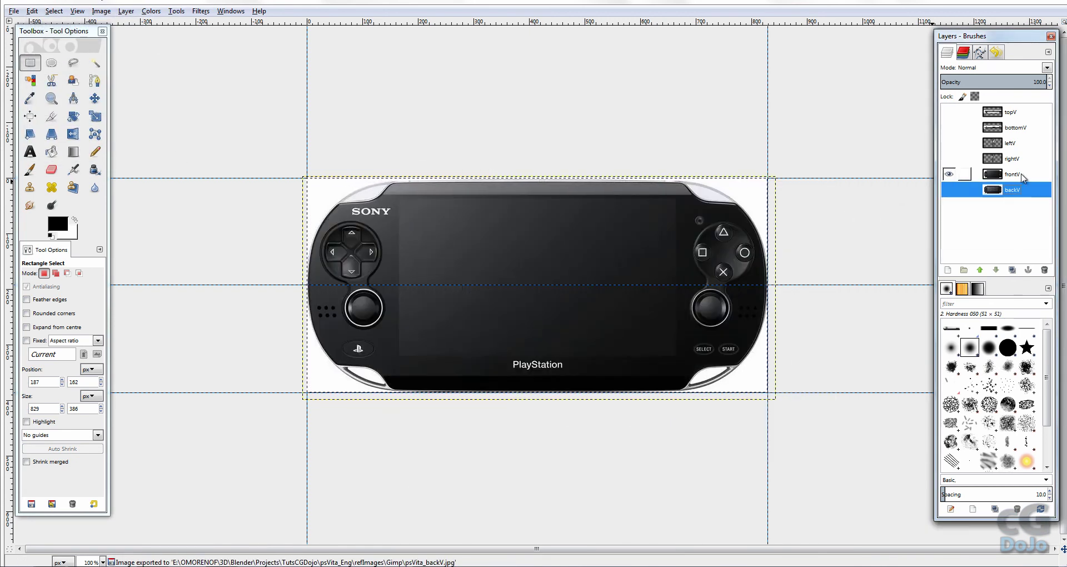
pyautogui.click(966, 174)
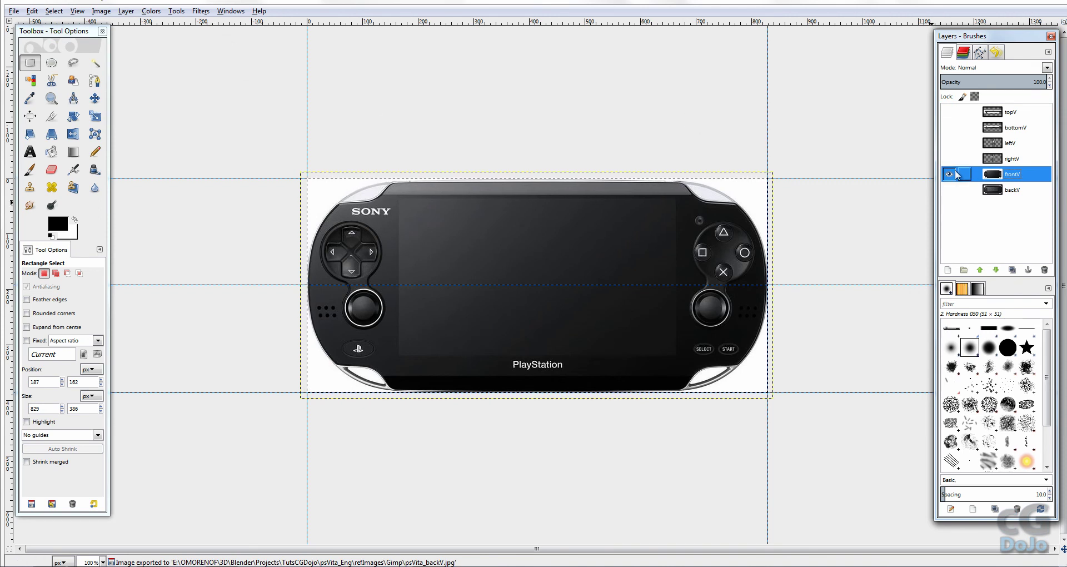
# Isolate the rightV, leftV and bottomV layers one at a time and return to showing only frontV
pyautogui.keyDown('shift'); pyautogui.click(952, 160); pyautogui.keyUp('shift')
pyautogui.keyDown('shift'); pyautogui.click(952, 145); pyautogui.keyUp('shift')
pyautogui.keyDown('shift'); pyautogui.click(949, 130); pyautogui.keyUp('shift')
pyautogui.keyDown('shift'); pyautogui.click(951, 162); pyautogui.keyUp('shift')
pyautogui.keyDown('shift'); pyautogui.click(951, 174); pyautogui.keyUp('shift')
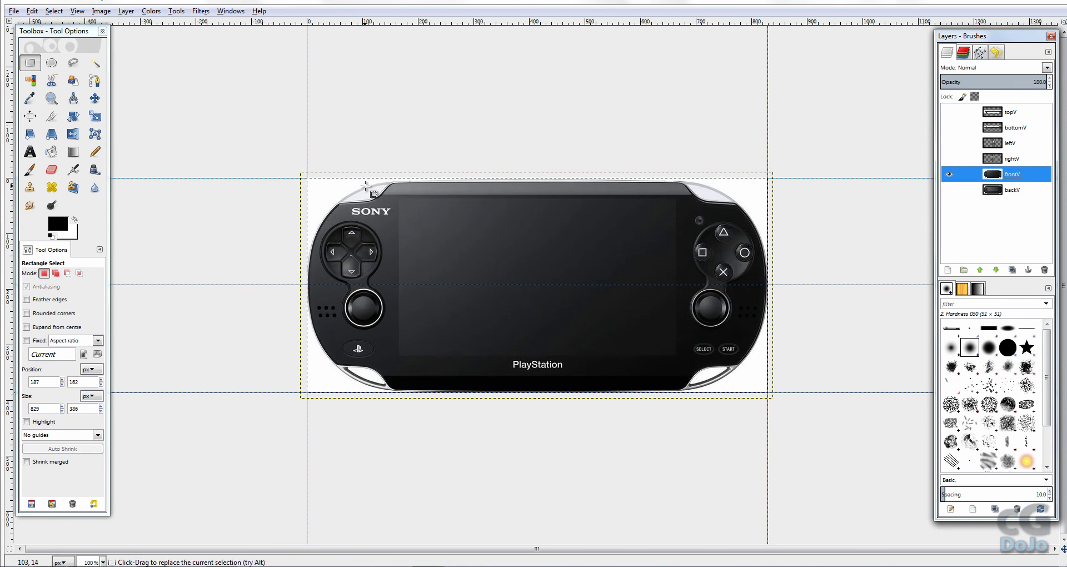
# Export the front view as the JPEG psVita_frontV.jpg
pyautogui.hotkey('ctrl', 'shift', 'e')
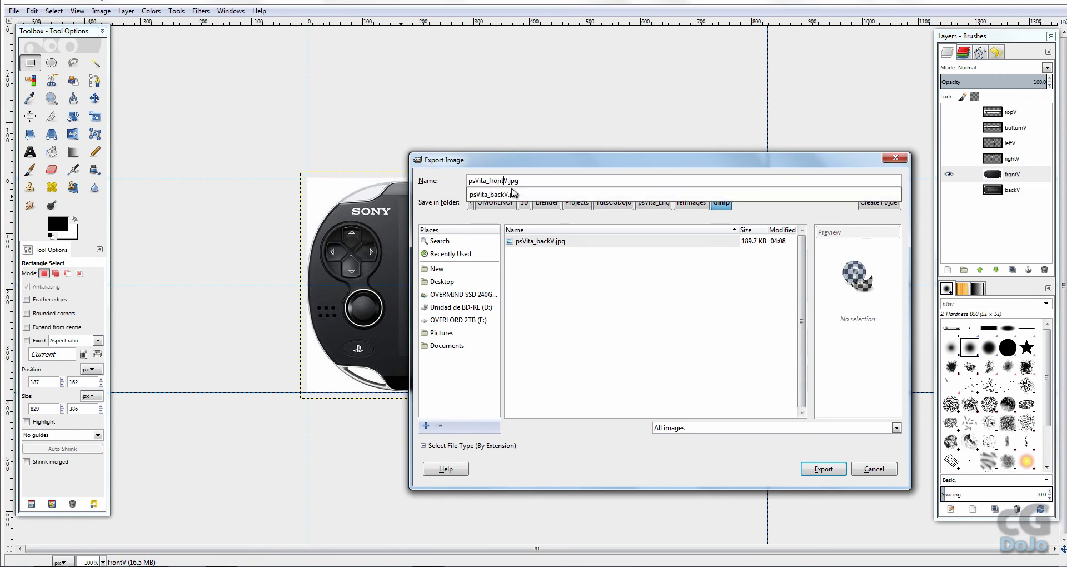
pyautogui.write('front')
pyautogui.press('Return')
pyautogui.press('Return')
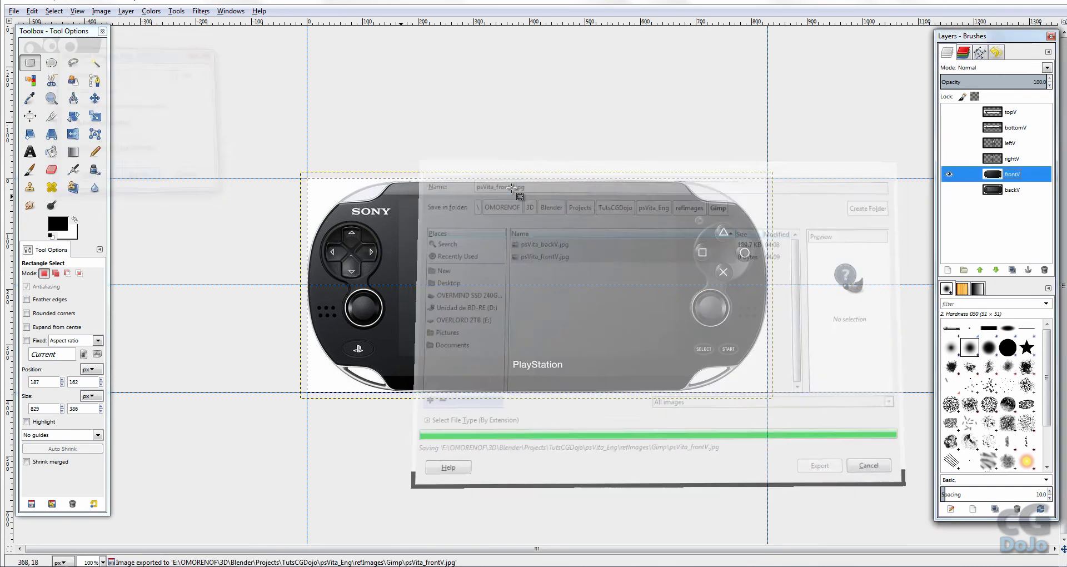
# Show only the rightV layer, make it active and export it as psVita_rightV.jpg at JPEG quality 100
pyautogui.keyDown('shift'); pyautogui.click(948, 158); pyautogui.keyUp('shift')
pyautogui.click(1011, 158)
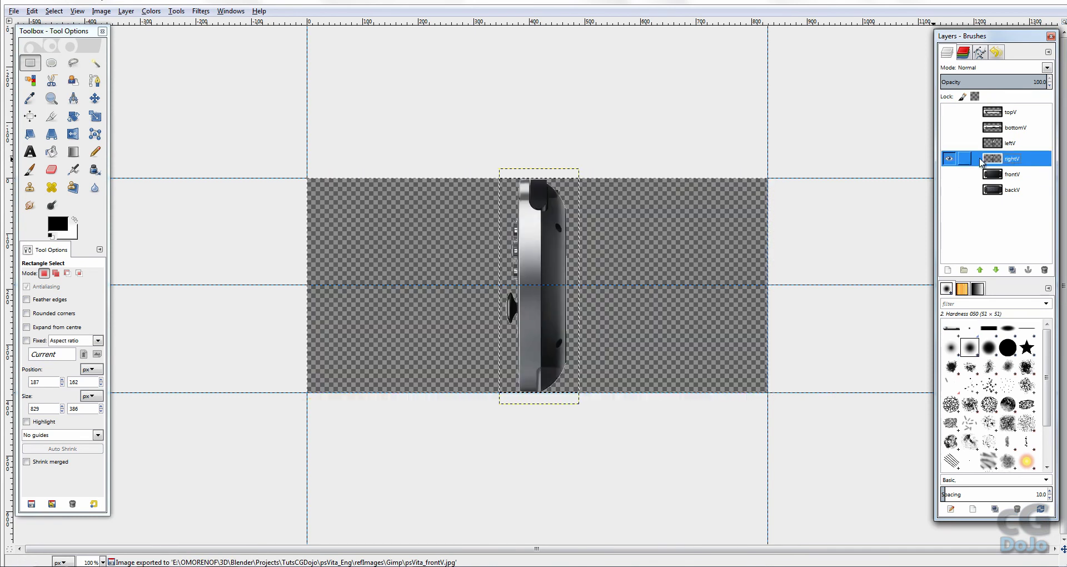
pyautogui.hotkey('shift', 'ctrl', 'e')
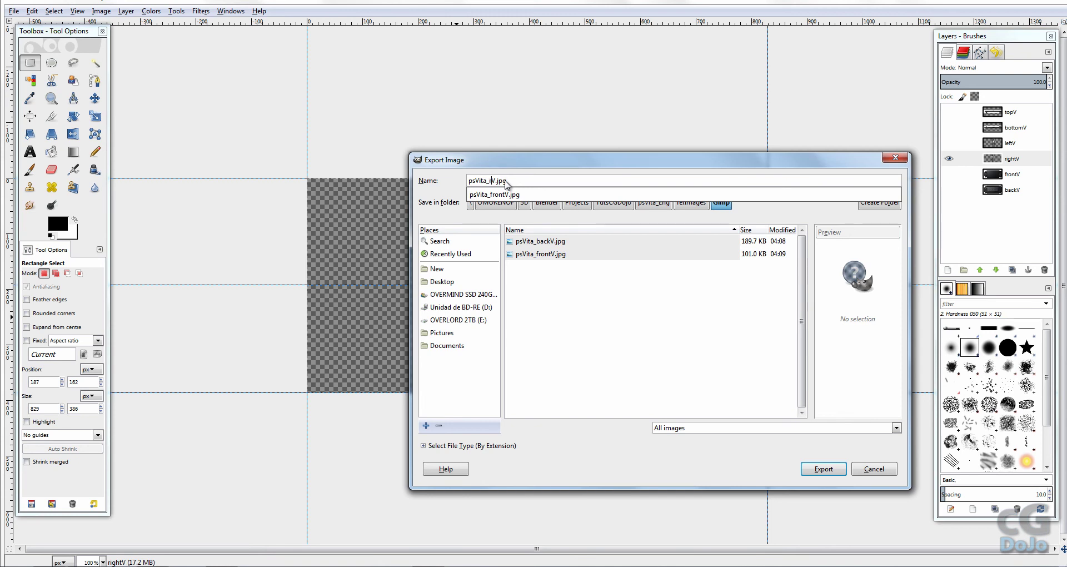
pyautogui.press('Return')
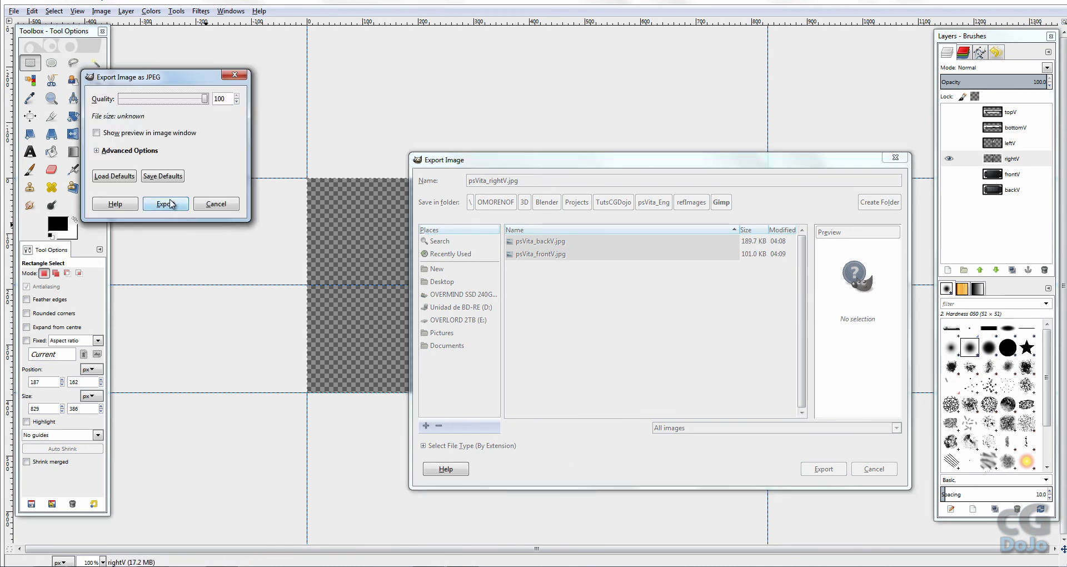
pyautogui.click(165, 204)
# Show only the leftV layer, make it active and export it as psVita_leftV.jpg at JPEG quality 100
pyautogui.click(957, 143)
pyautogui.click(950, 144)
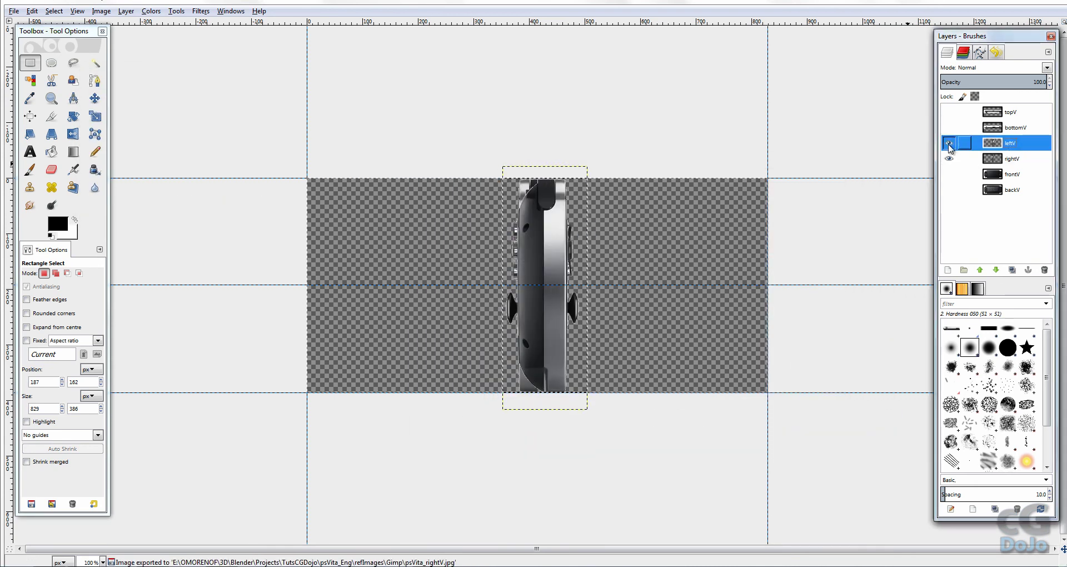
pyautogui.click(950, 159)
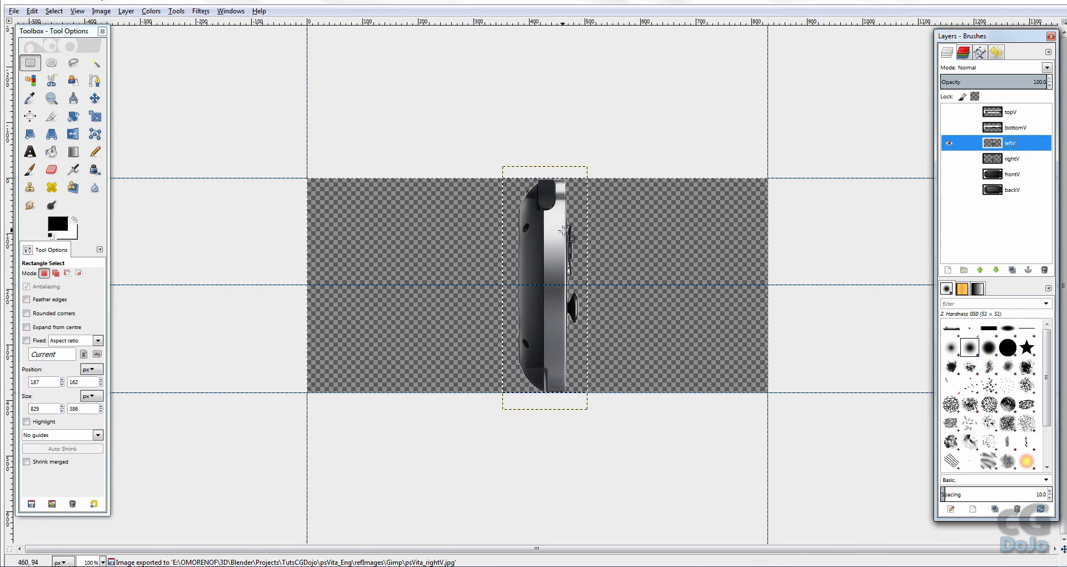
pyautogui.hotkey('ctrl', 'shift', 'e')
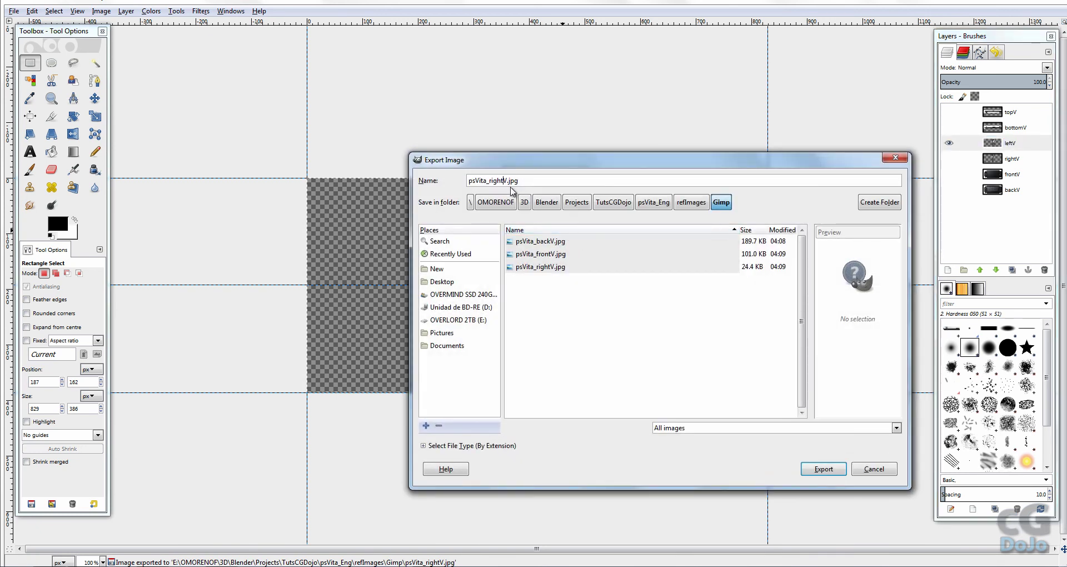
pyautogui.write('l')
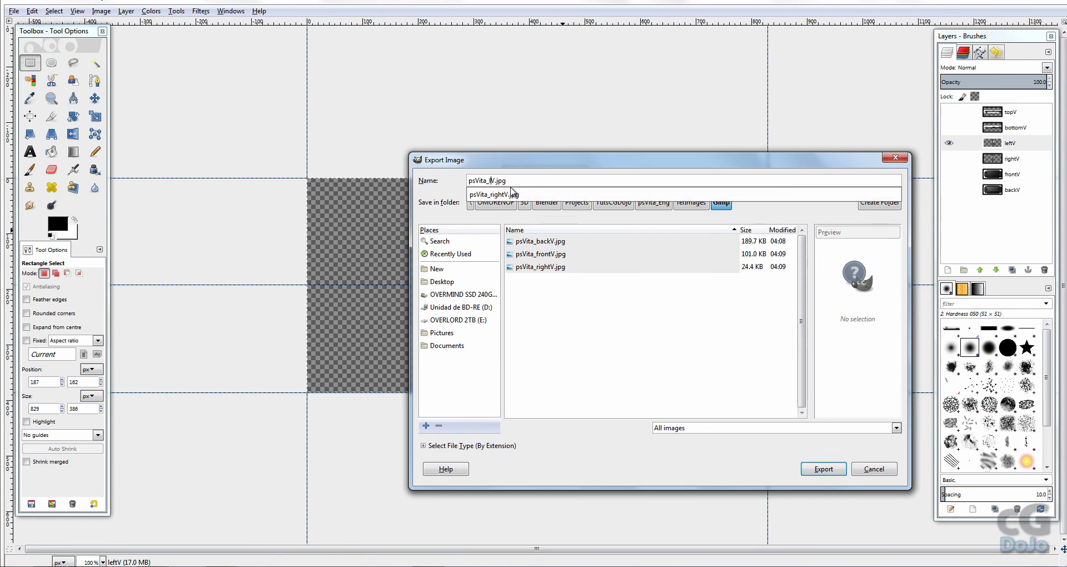
pyautogui.write('eft')
pyautogui.press('Return')
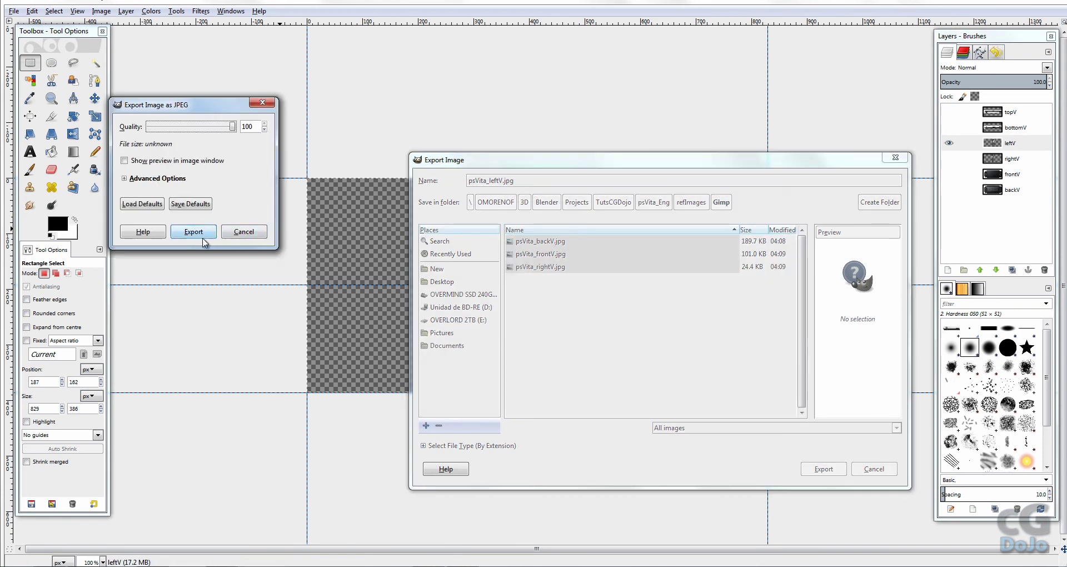
pyautogui.click(207, 235)
# Hide the leftV layer, show only bottomV and make it the active layer
pyautogui.click(950, 143)
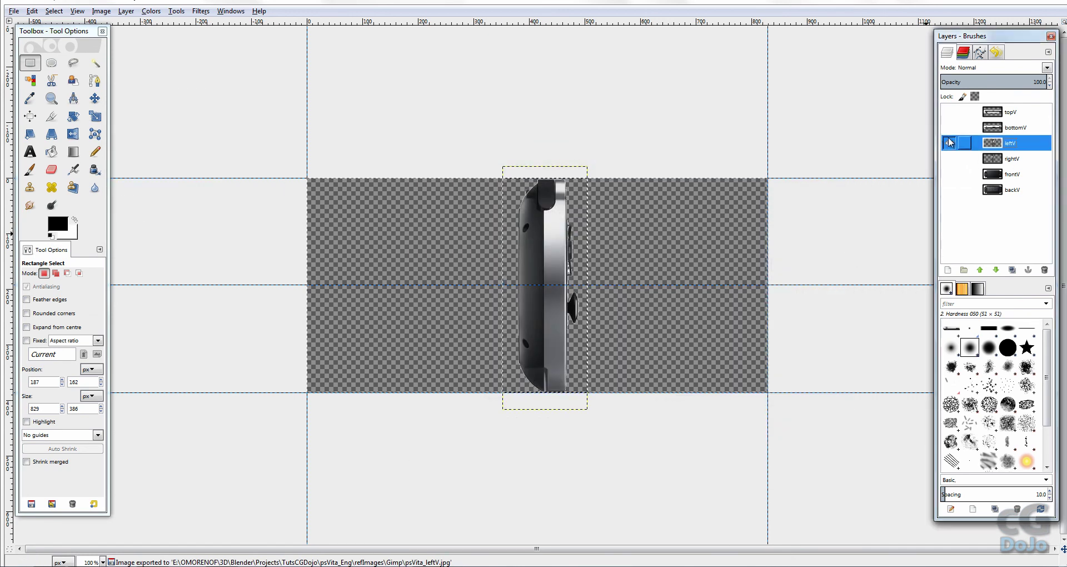
pyautogui.click(949, 113)
pyautogui.click(949, 127)
pyautogui.click(949, 112)
pyautogui.click(1014, 129)
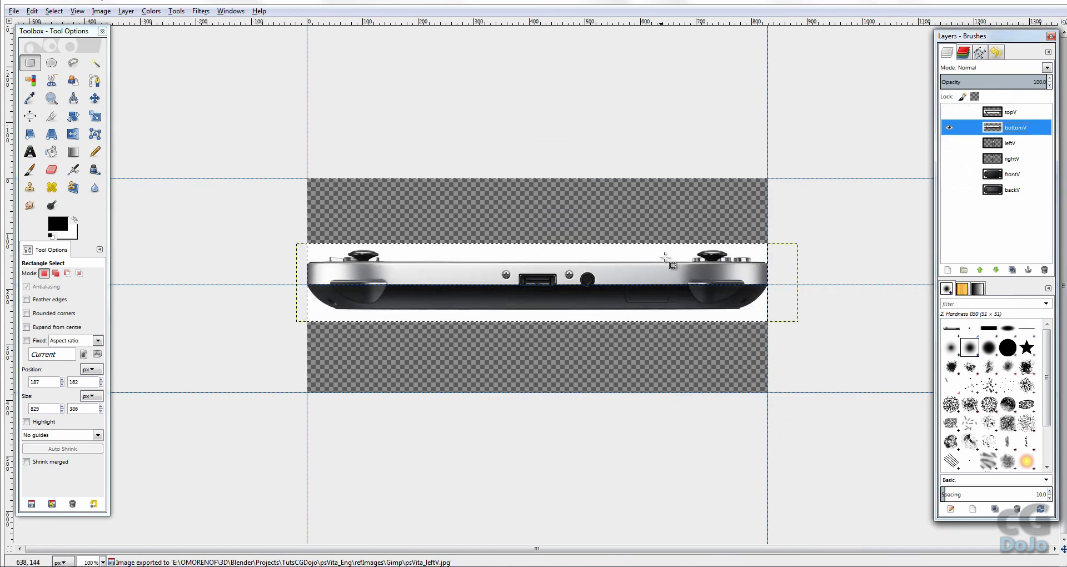
# Export the bottom view as psVita_bottomV.jpg at JPEG quality 100
pyautogui.hotkey('shift', 'ctrl', 'e')
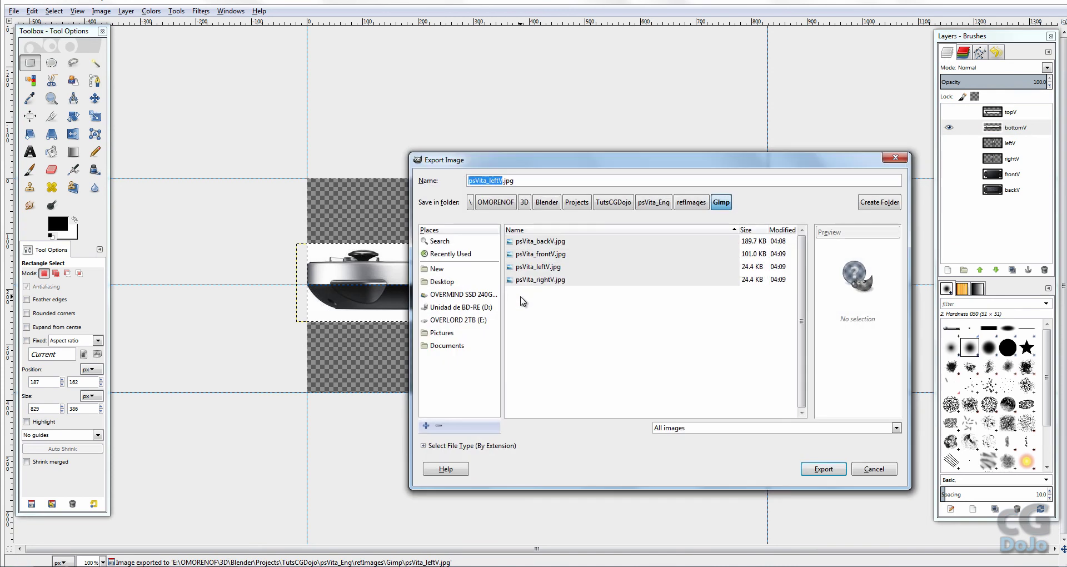
pyautogui.click(499, 182)
pyautogui.press('BackSpace')
pyautogui.press('BackSpace')
pyautogui.press('BackSpace')
pyautogui.press('BackSpace')
pyautogui.write('bottom')
pyautogui.press('Return')
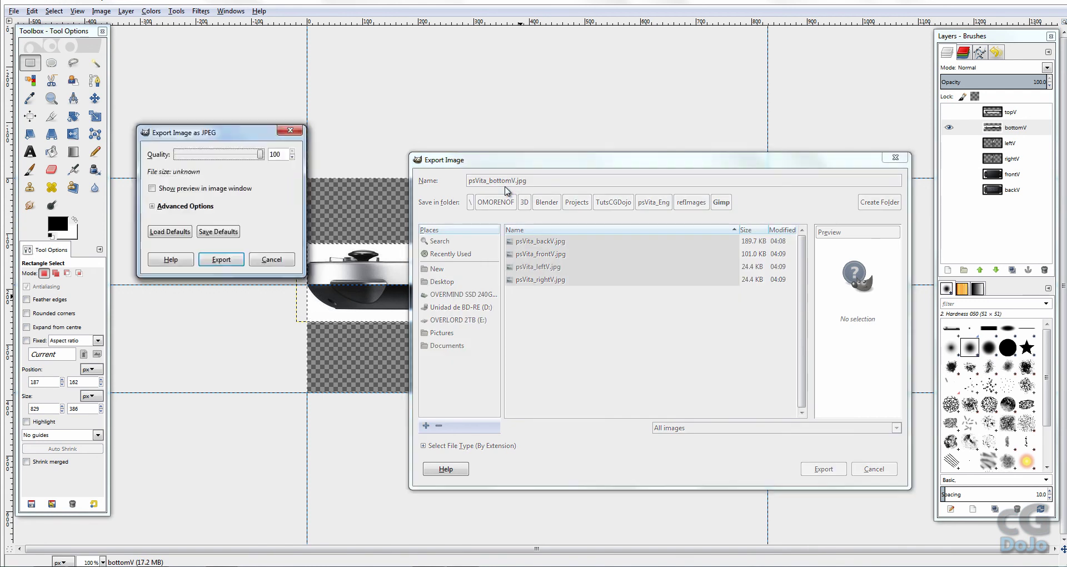
pyautogui.press('Return')
# Hide the bottomV layer, show only topV and make it the active layer
pyautogui.click(972, 132)
pyautogui.click(948, 127)
pyautogui.click(949, 112)
pyautogui.click(964, 111)
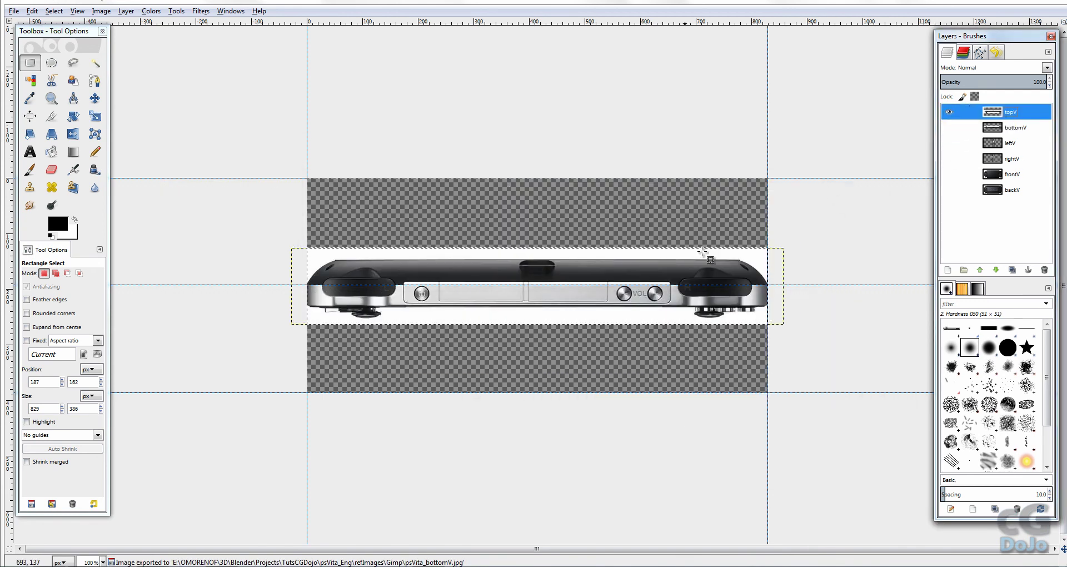
# Export the top view as psVita_topV.jpg at JPEG quality 100
pyautogui.hotkey('ctrl', 'shift', 'e')
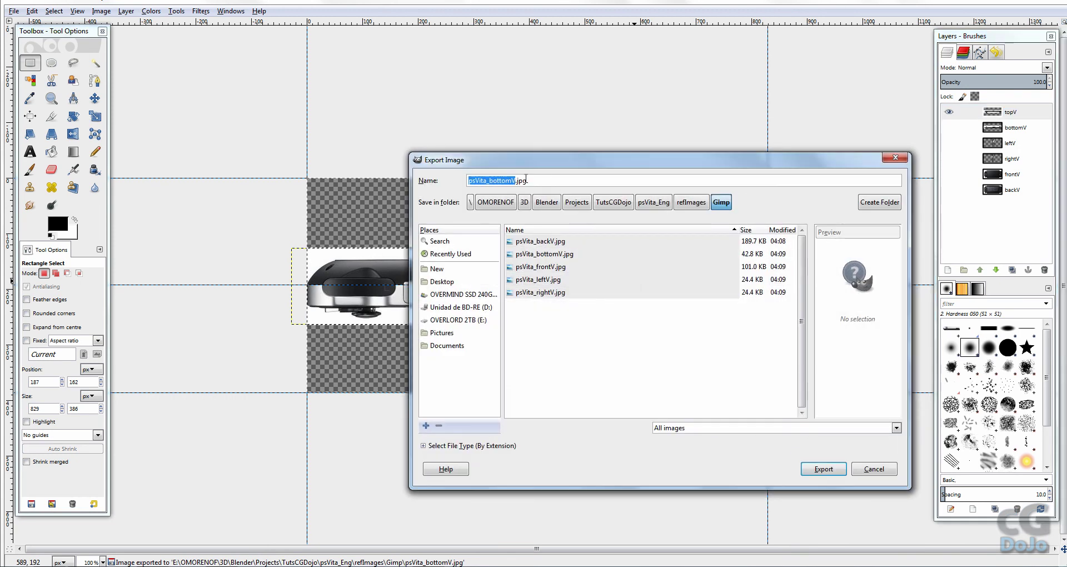
pyautogui.click(513, 181)
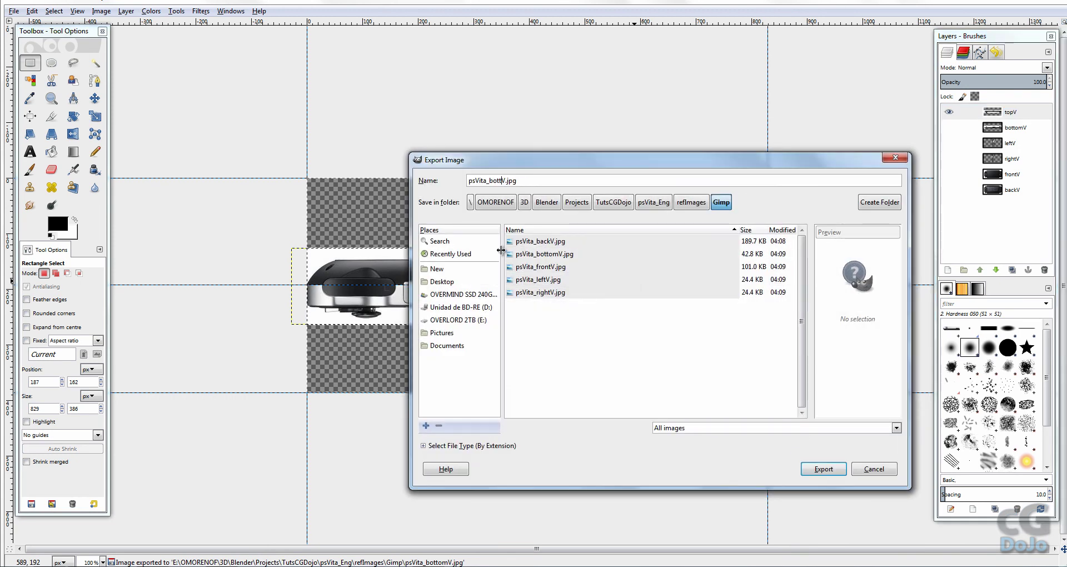
pyautogui.press('BackSpace')
pyautogui.write('top')
pyautogui.press('Return')
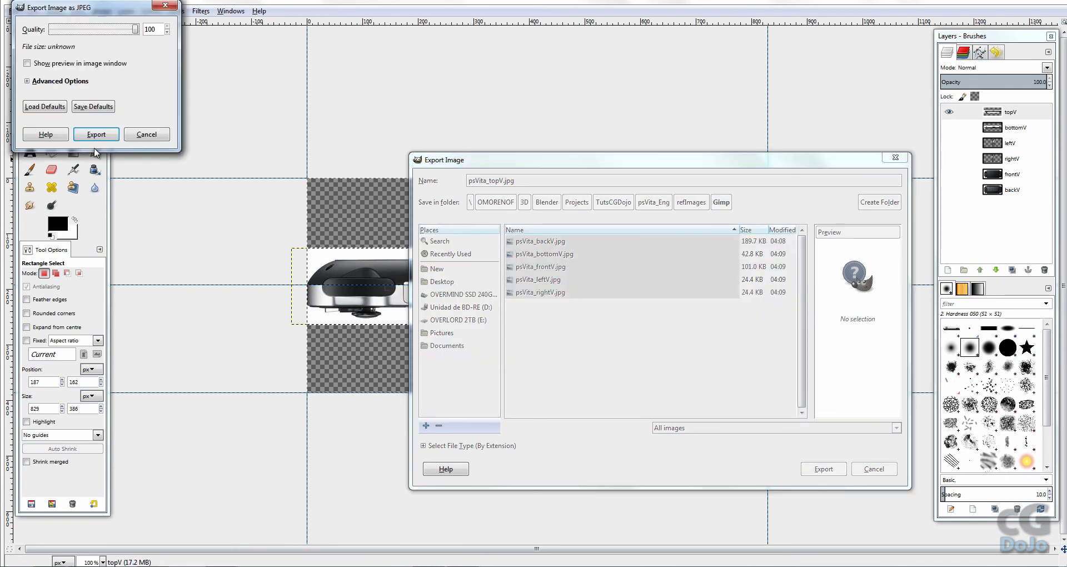
pyautogui.click(94, 135)
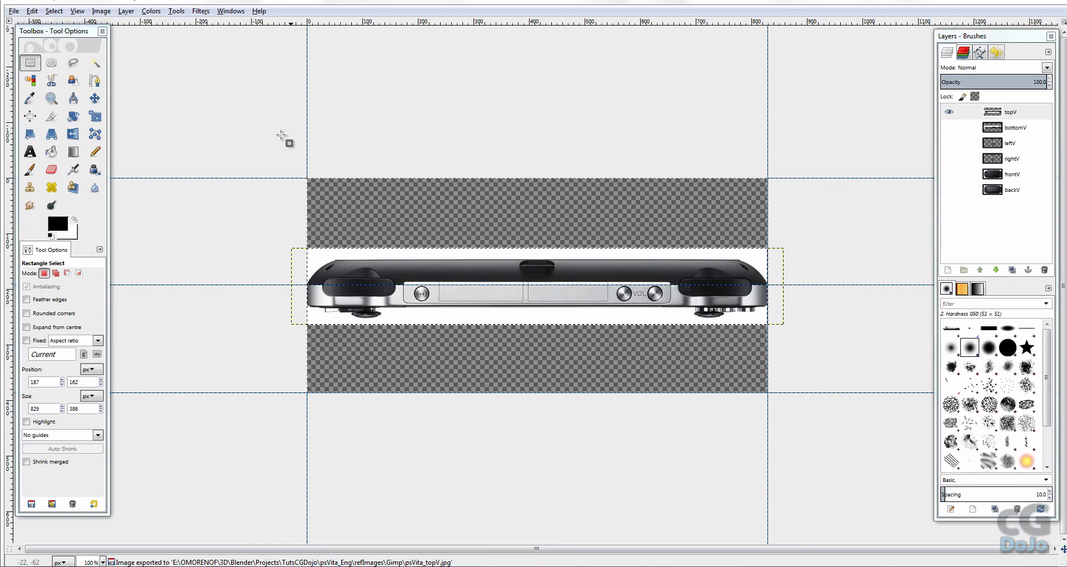
pyautogui.moveTo(68, 34); pyautogui.dragTo(66, 35)
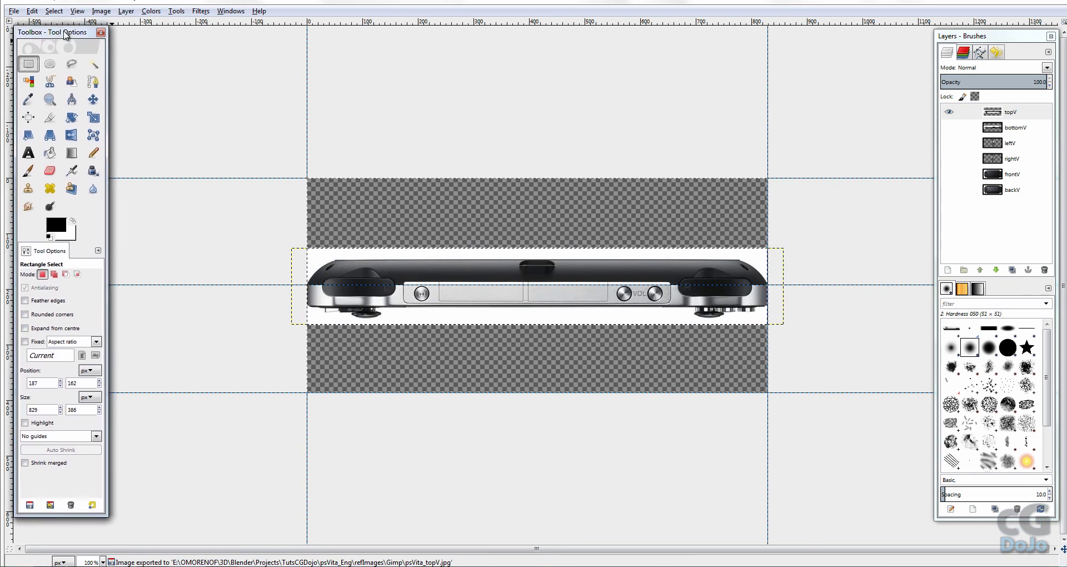
pyautogui.click(1034, 1)
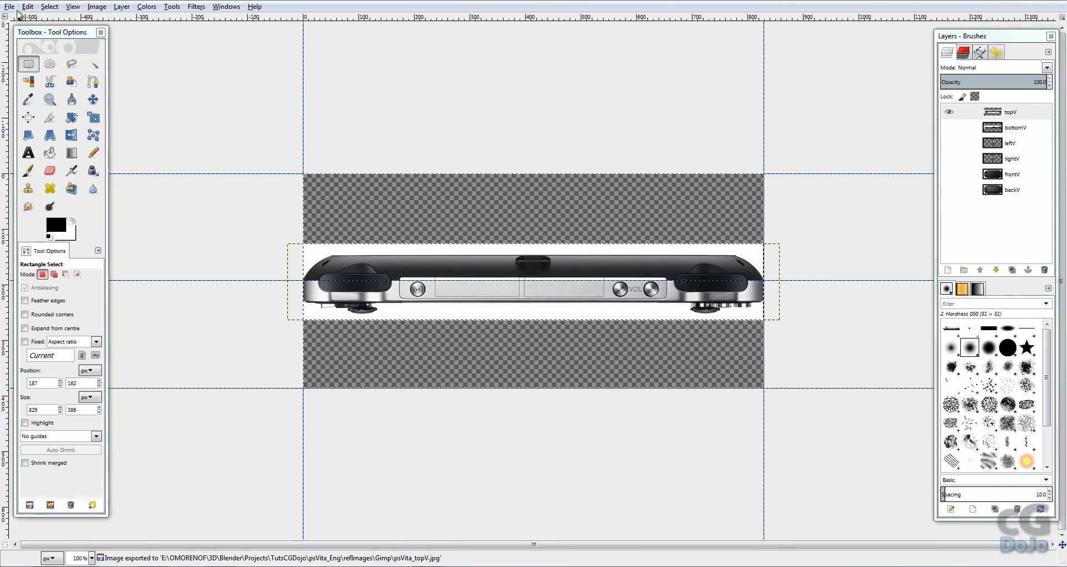
# Save the layered image as psVita_V.xcf in the Gimp folder inside psVita_Eng/refImages
pyautogui.click(12, 8)
pyautogui.click(31, 108)
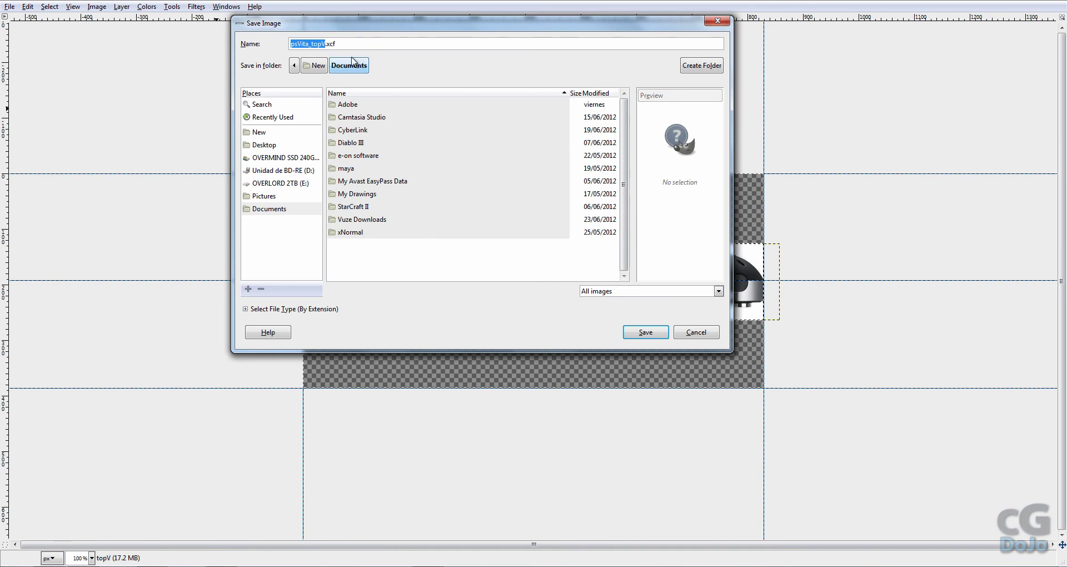
pyautogui.click(292, 186)
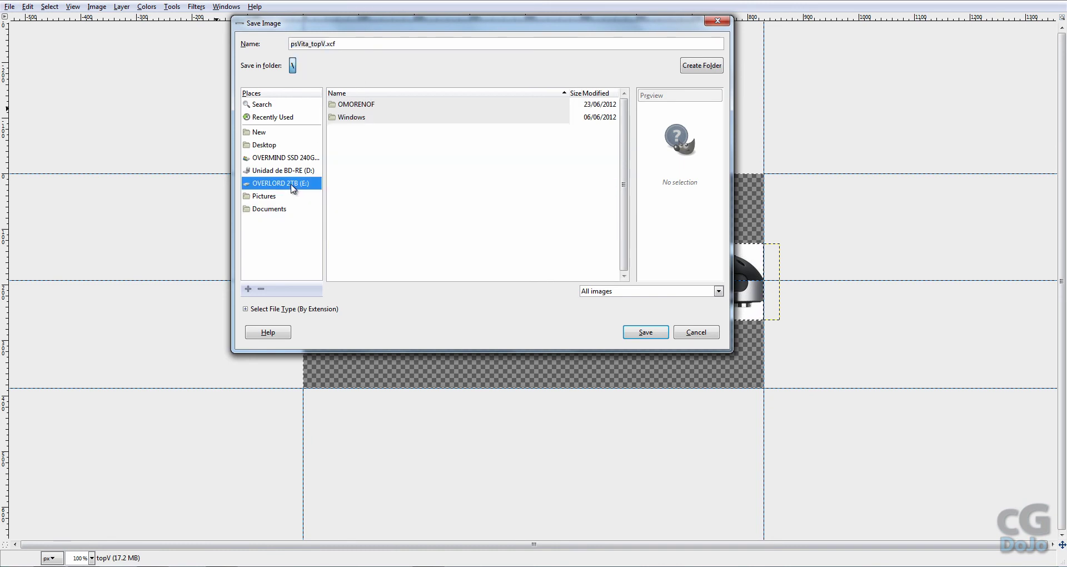
pyautogui.doubleClick(368, 106)
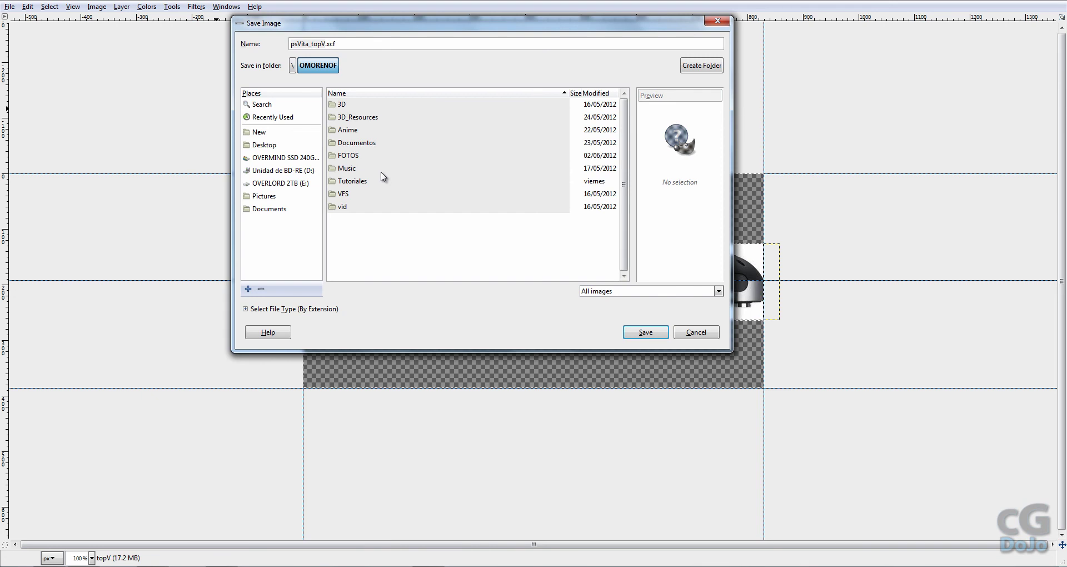
pyautogui.doubleClick(359, 106)
pyautogui.doubleClick(358, 107)
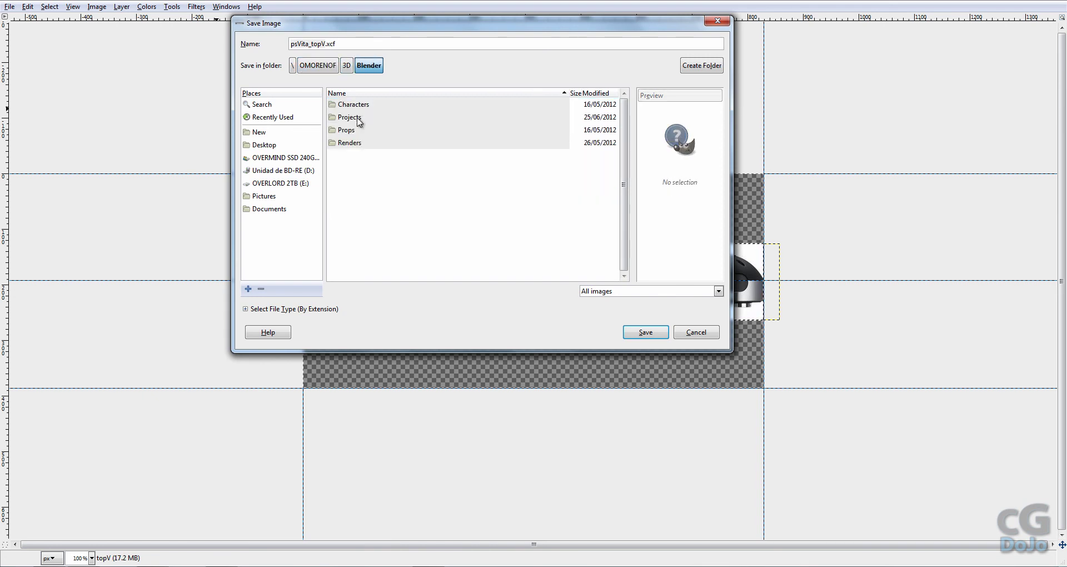
pyautogui.doubleClick(360, 118)
pyautogui.doubleClick(373, 116)
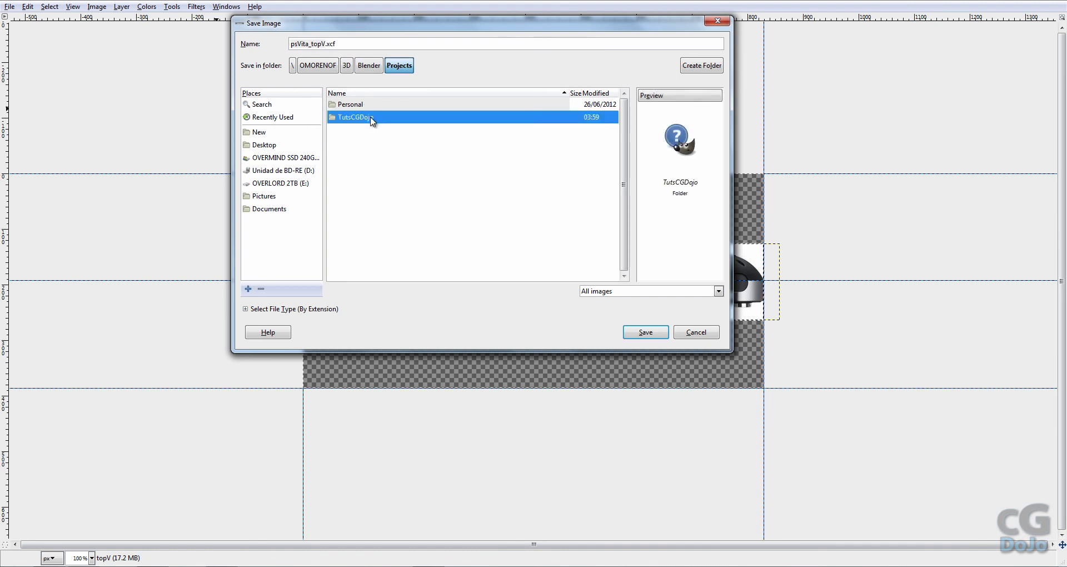
pyautogui.doubleClick(374, 105)
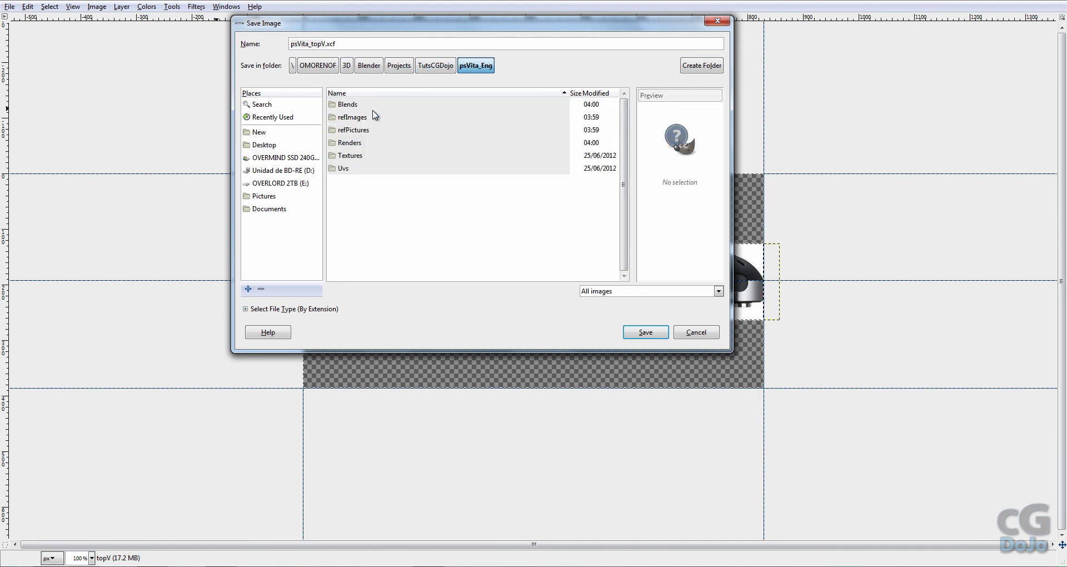
pyautogui.doubleClick(367, 121)
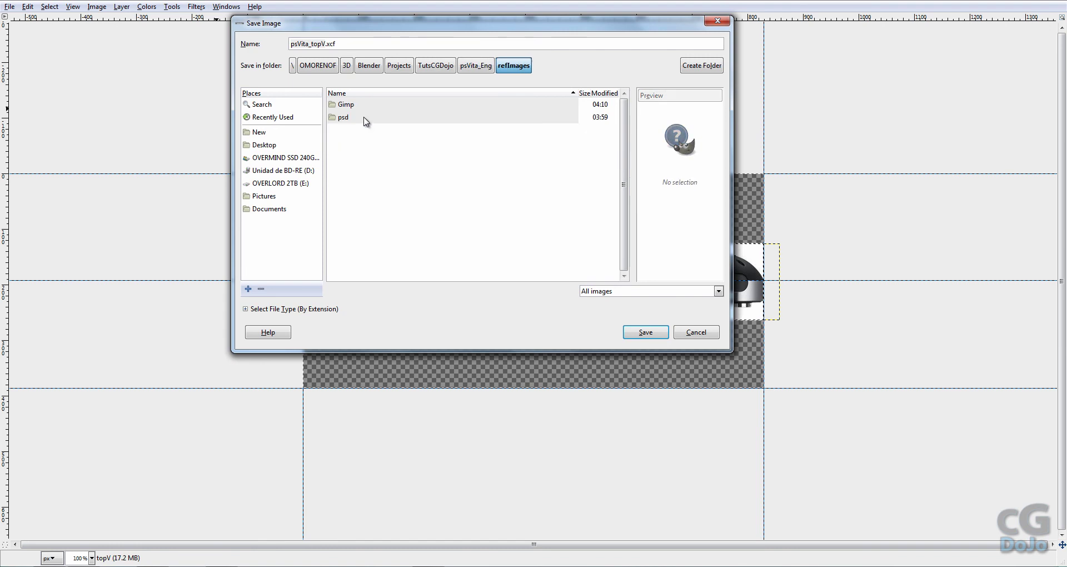
pyautogui.doubleClick(358, 109)
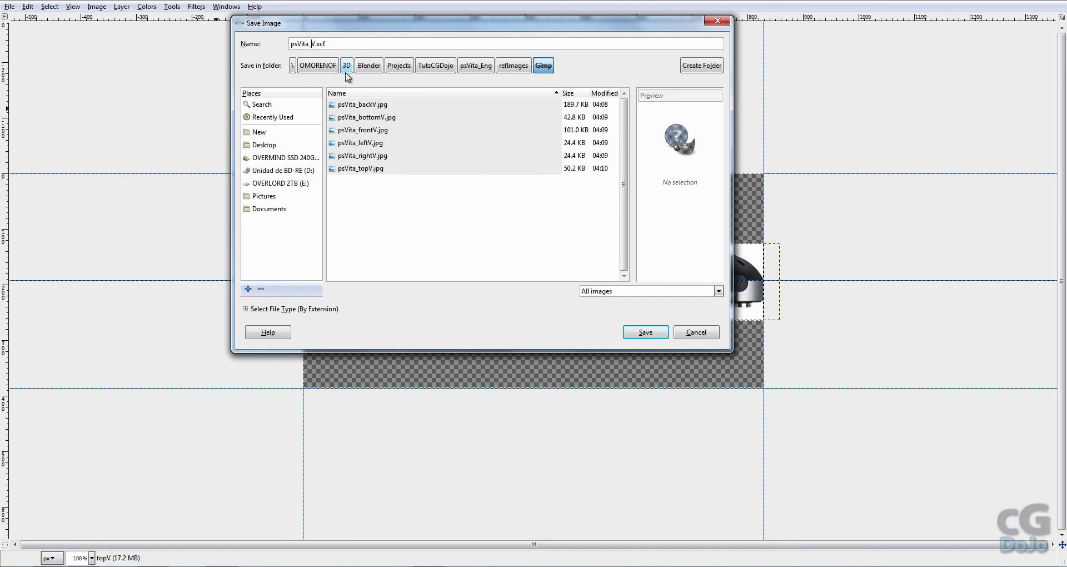
pyautogui.press('Return')
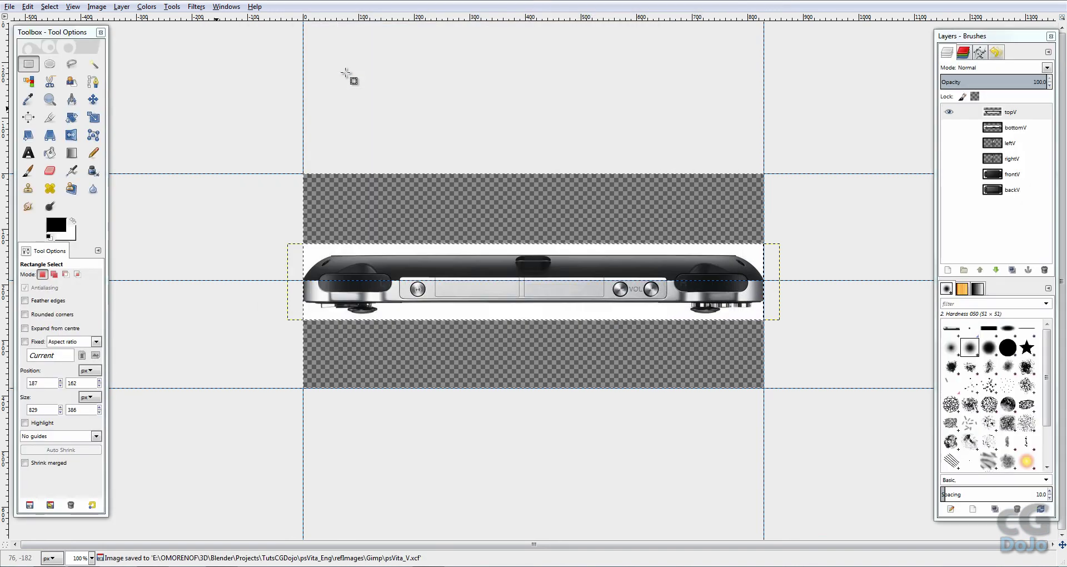
# Close the saved image and GIMP, and switch to Blender
pyautogui.click(1051, 5)
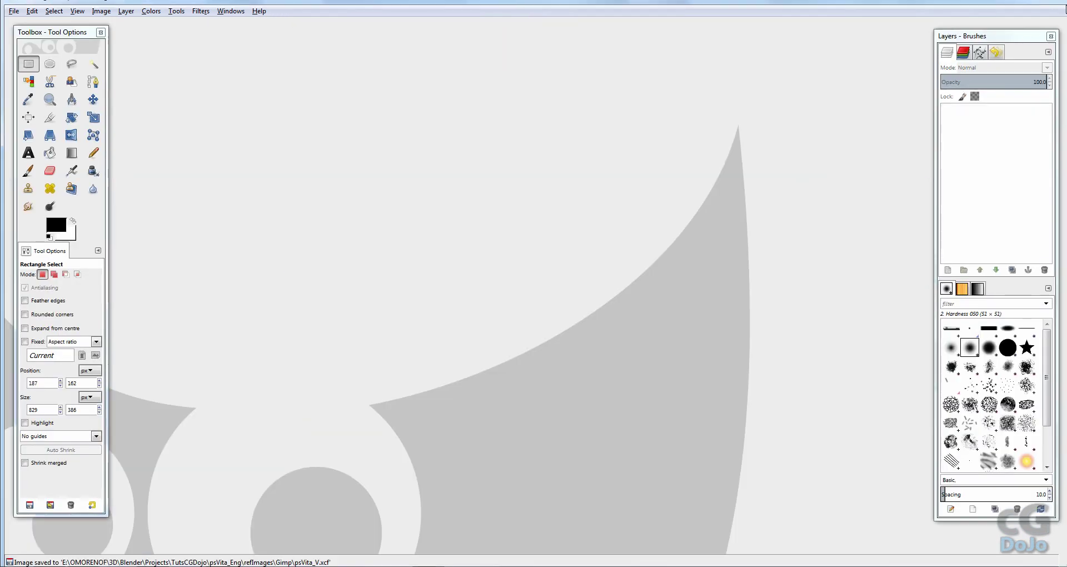
pyautogui.click(1051, 5)
pyautogui.click(808, 105)
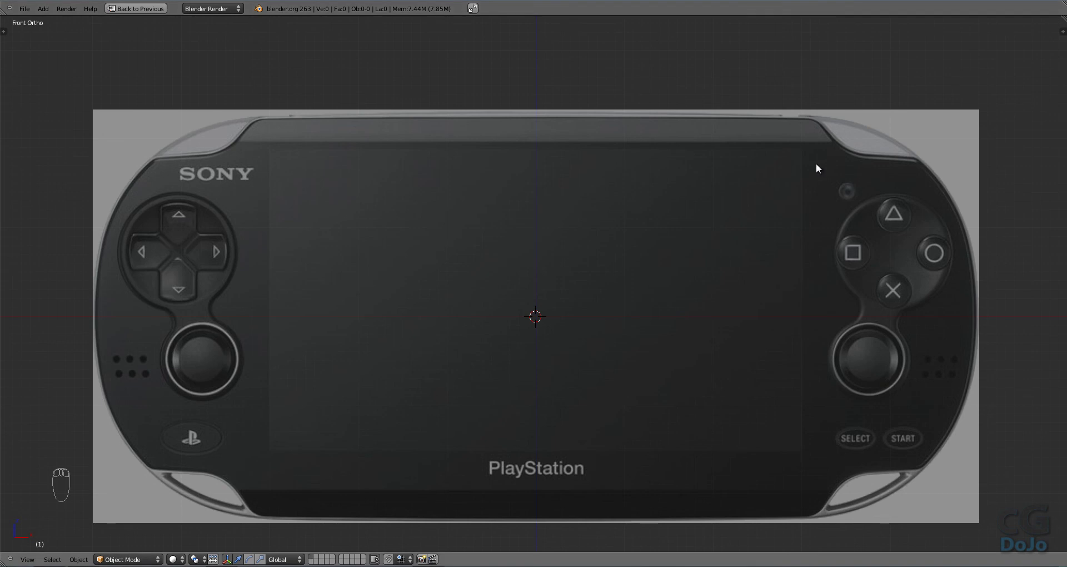
# Start a new file with the default scene
pyautogui.scroll(-1, 710, 237)
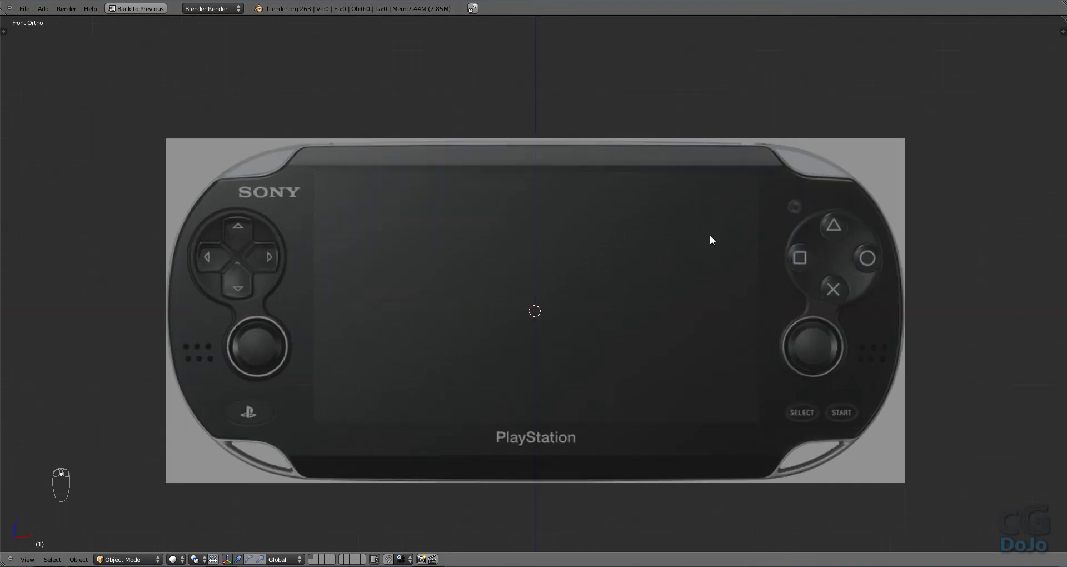
pyautogui.hotkey('ctrl', 'n')
pyautogui.click(588, 229)
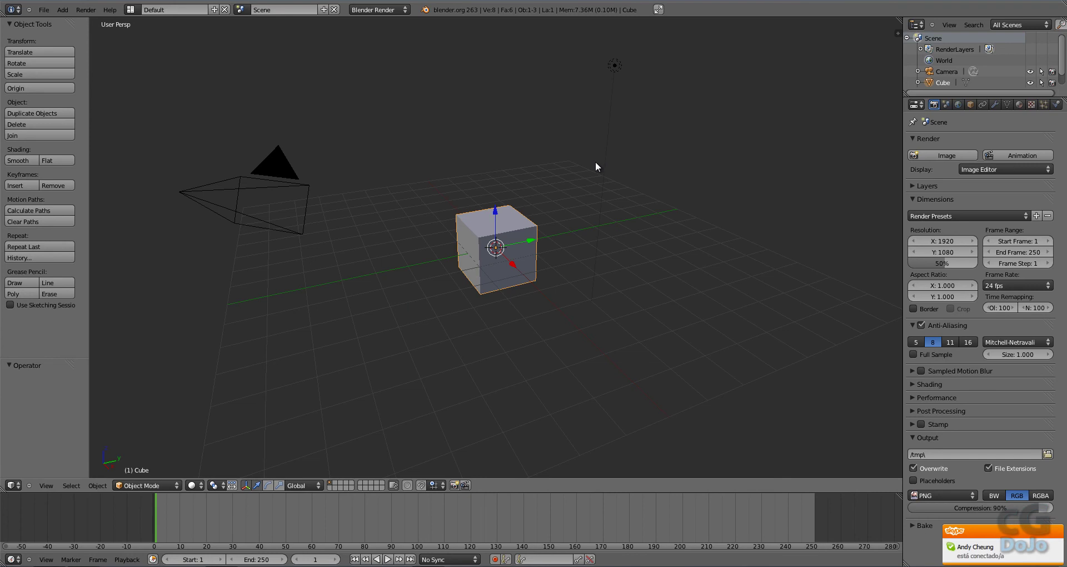
# Delete the default cube, lamp and camera to leave the scene empty
pyautogui.press('x')
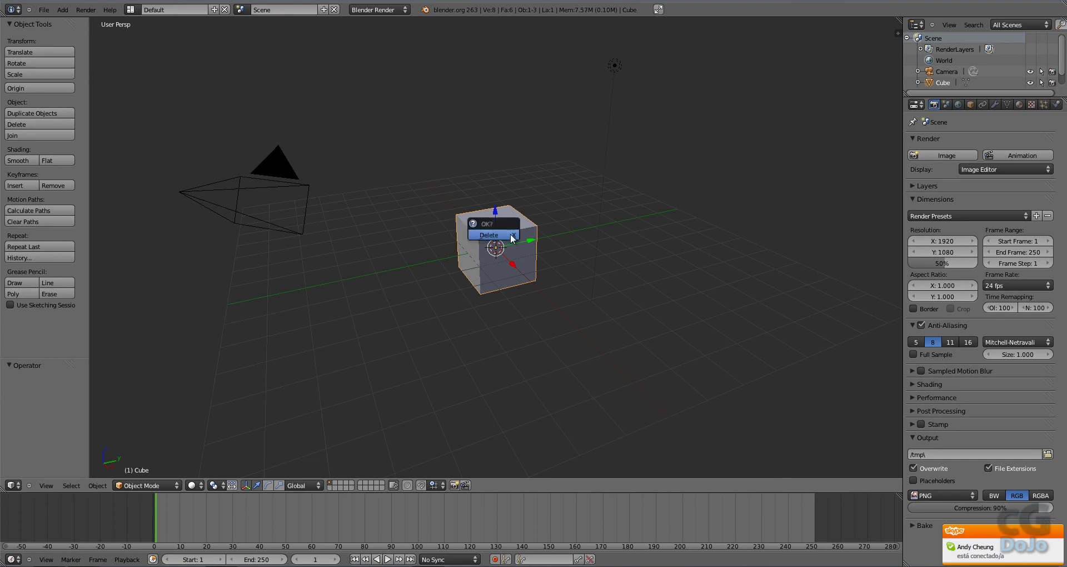
pyautogui.click(512, 239)
pyautogui.rightClick(615, 65)
pyautogui.press('x')
pyautogui.click(615, 62)
pyautogui.rightClick(282, 186)
pyautogui.press('x')
pyautogui.click(282, 190)
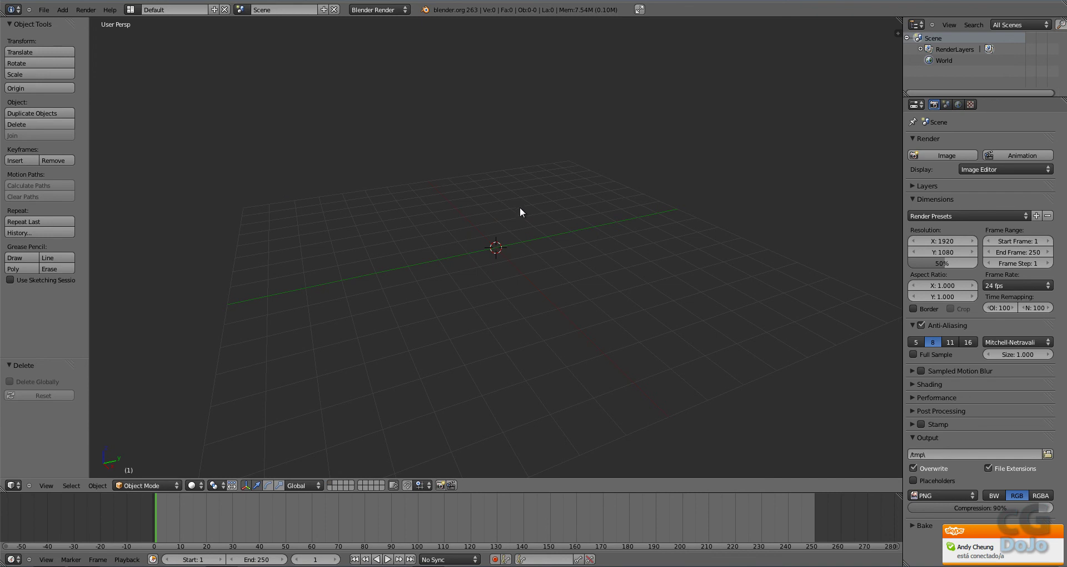
# Hide the object tools shelf, shrink the timeline and maximize the 3D view
pyautogui.press('t')
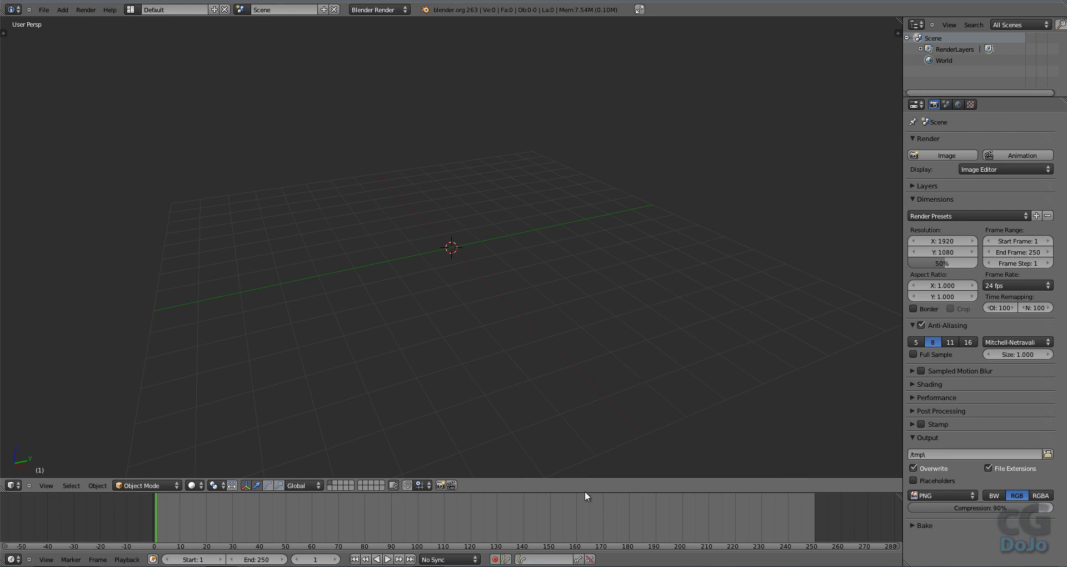
pyautogui.moveTo(584, 492); pyautogui.dragTo(587, 516)
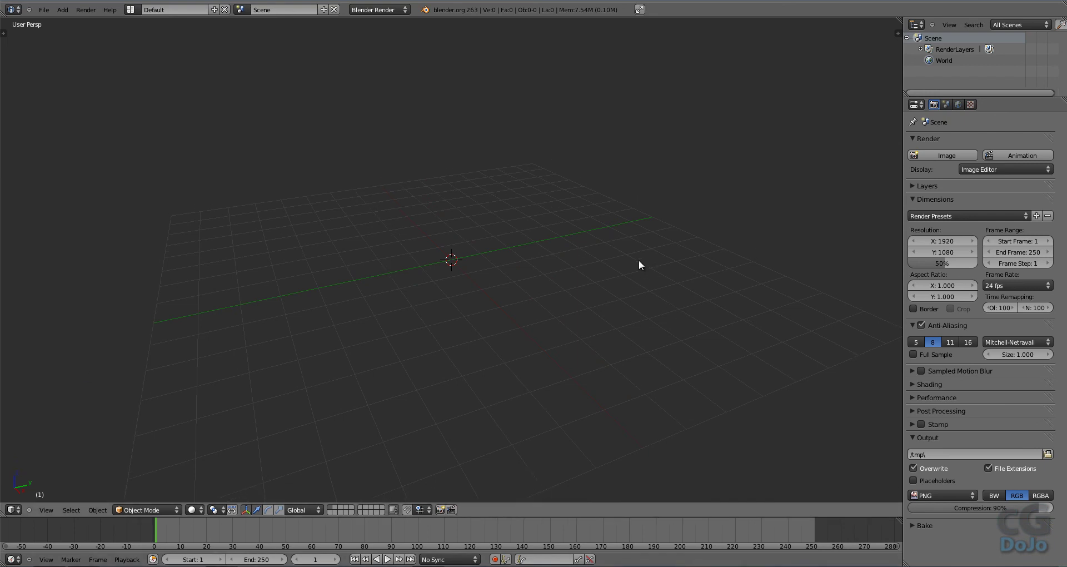
pyautogui.hotkey('ctrl', 'Up')
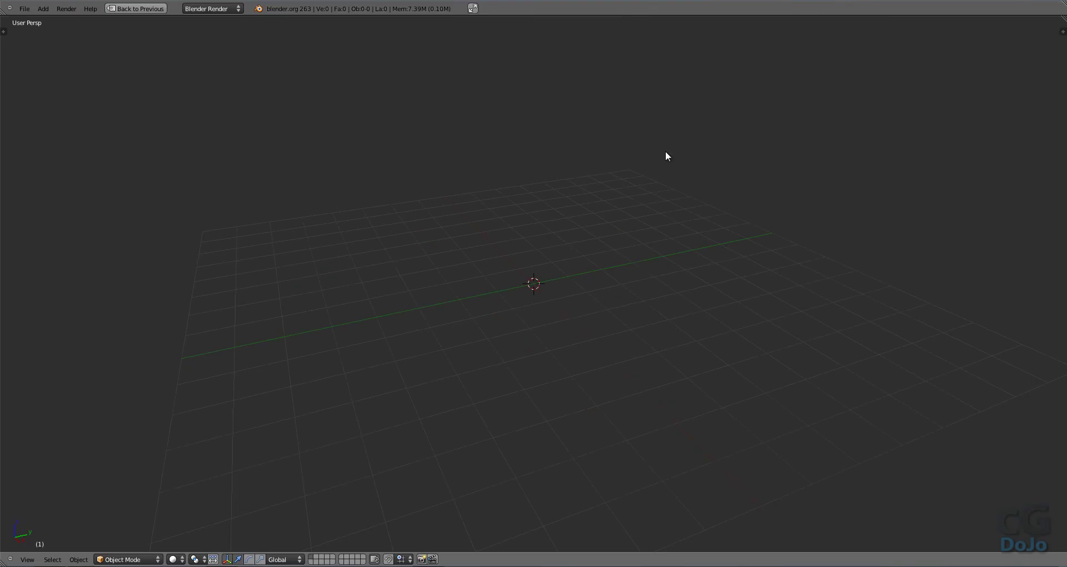
# Set the 3D view to front orthographic
pyautogui.press('KP_1')
pyautogui.press('KP_5')
pyautogui.moveTo(572, 220); pyautogui.dragTo(534, 274)
pyautogui.press('t')
pyautogui.press('t')
# Start the Screencast Keys display with font size 30, mouse shown as Icon and mouse and text grouped
pyautogui.press('n')
pyautogui.click(1012, 223)
pyautogui.click(990, 249)
pyautogui.write('30')
pyautogui.press('Return')
pyautogui.click(1027, 260)
pyautogui.click(1012, 238)
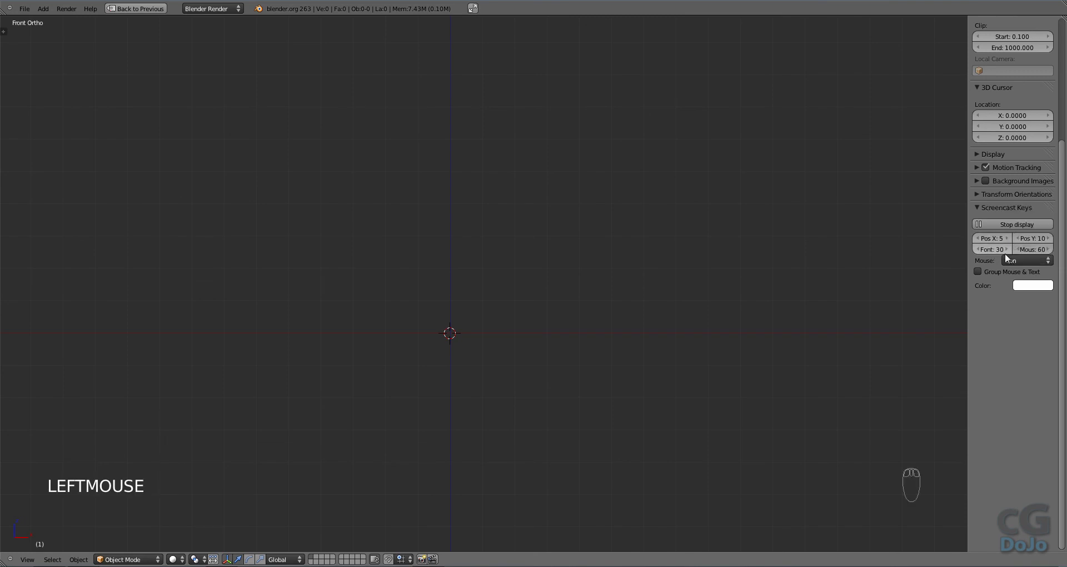
pyautogui.click(1006, 272)
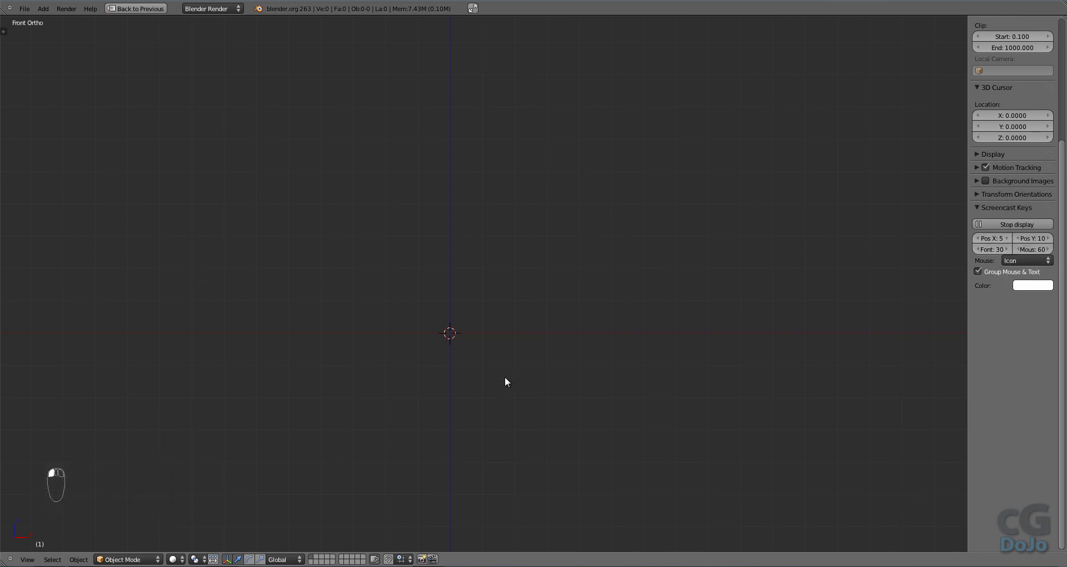
# Collapse the Screencast Keys settings and hide the view properties
pyautogui.press('n')
pyautogui.press('n')
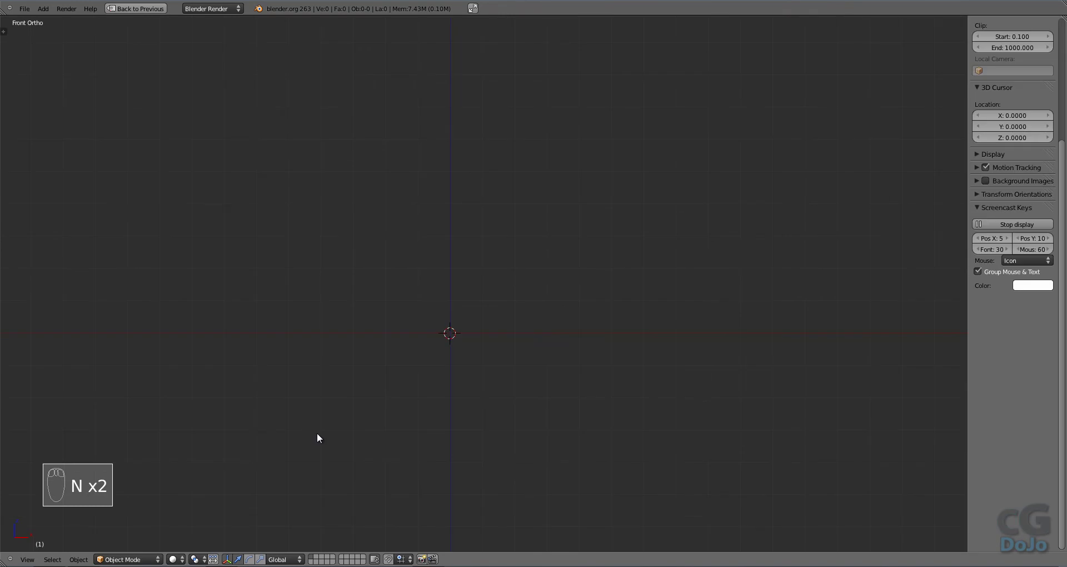
pyautogui.press('n')
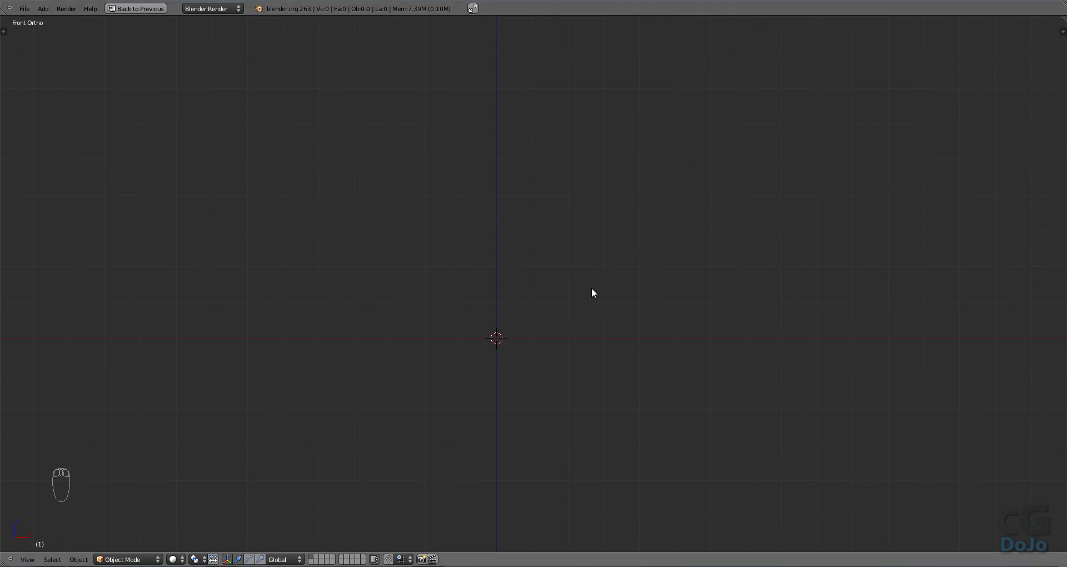
pyautogui.press('n')
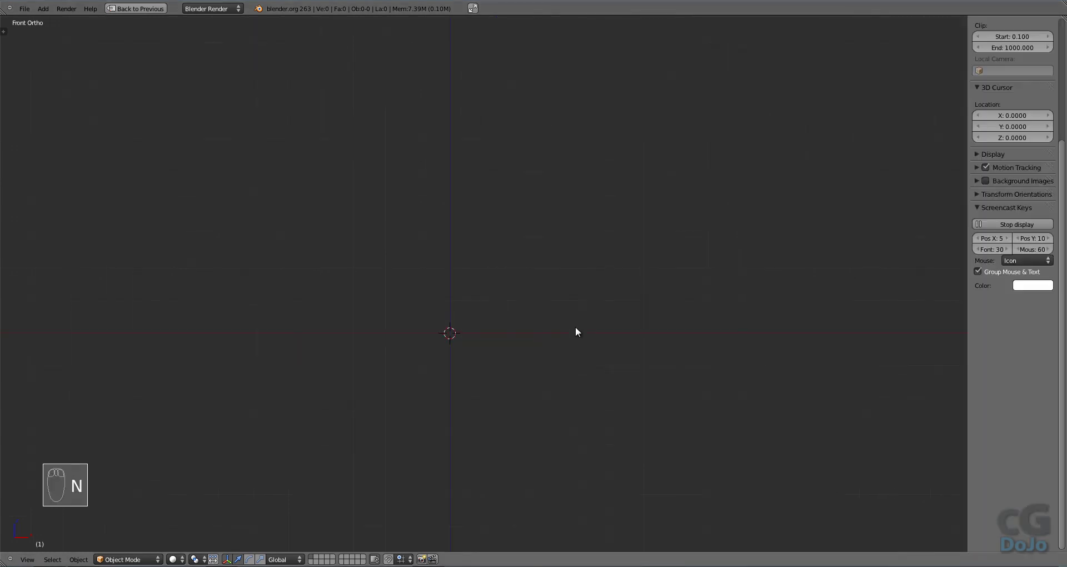
pyautogui.click(990, 206)
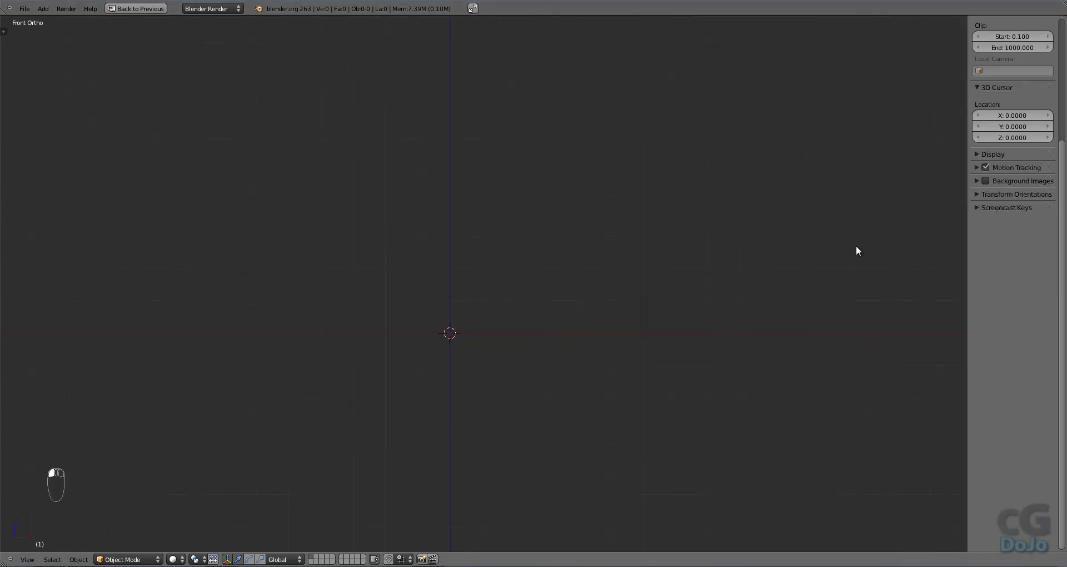
pyautogui.press('n')
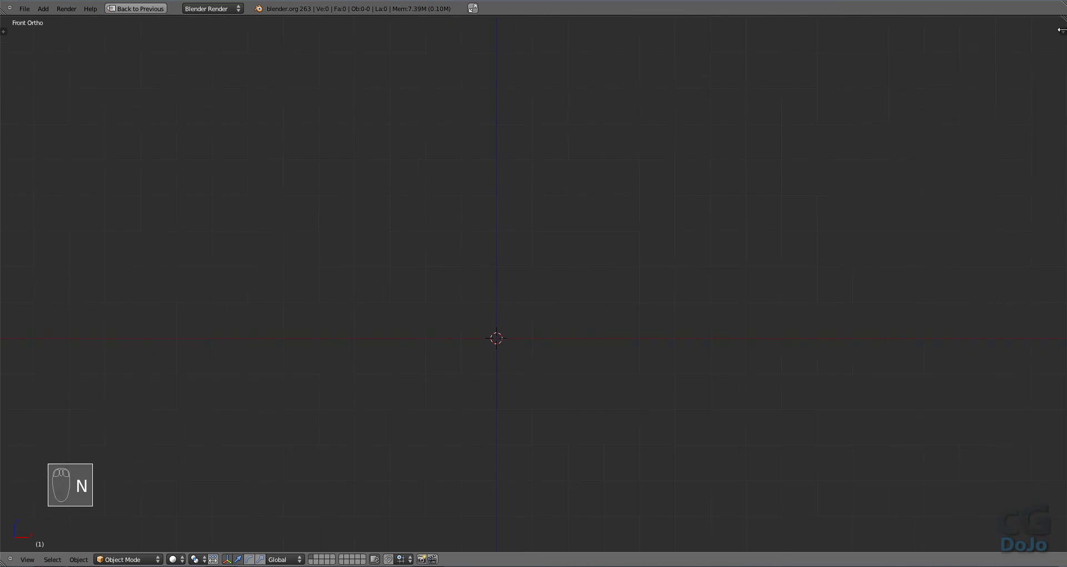
# Reopen the view properties, add an empty background image entry and enable background images
pyautogui.click(1061, 31)
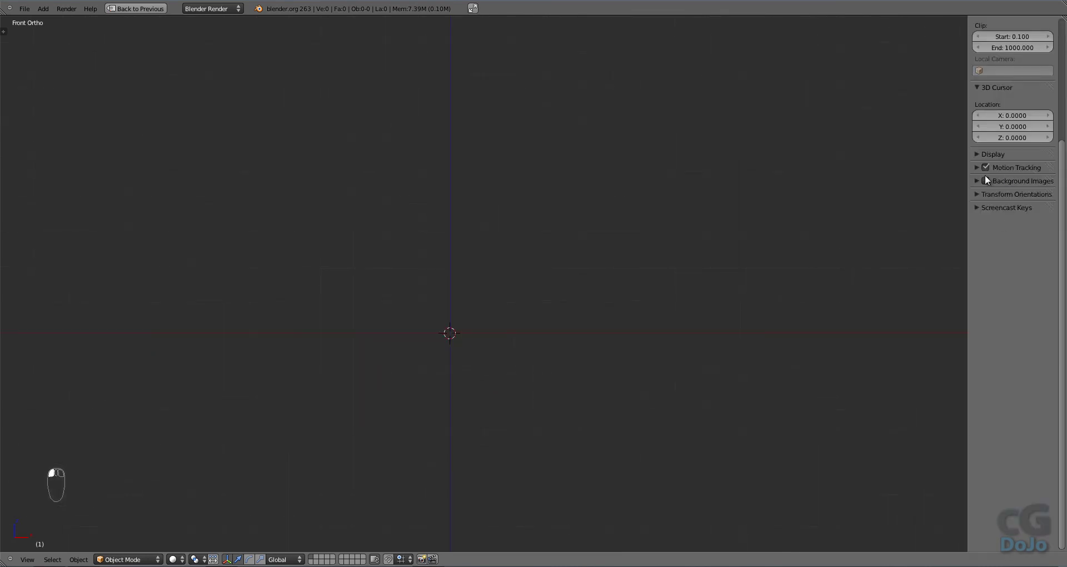
pyautogui.click(978, 180)
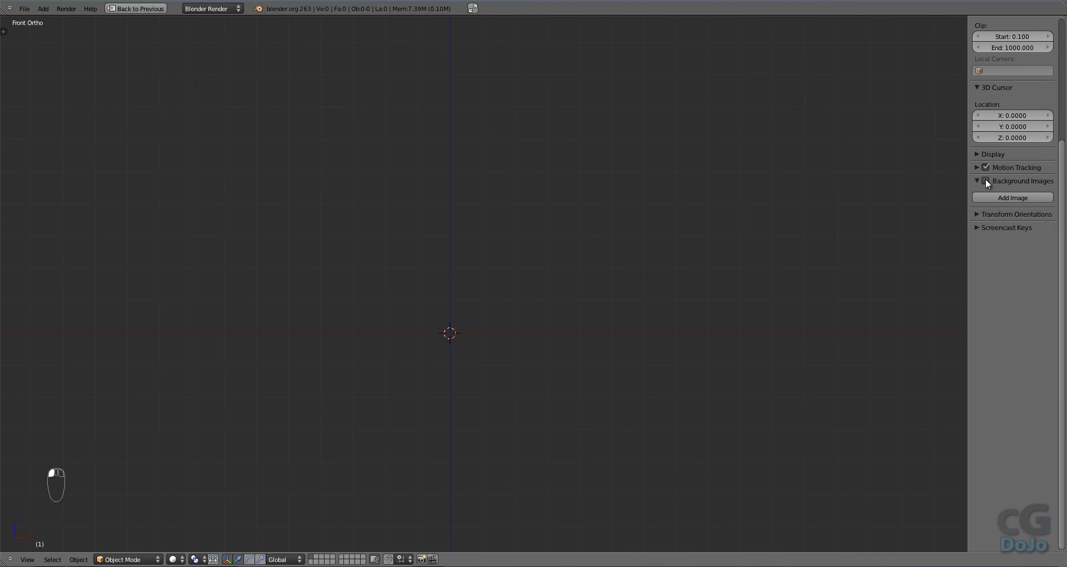
pyautogui.click(1016, 198)
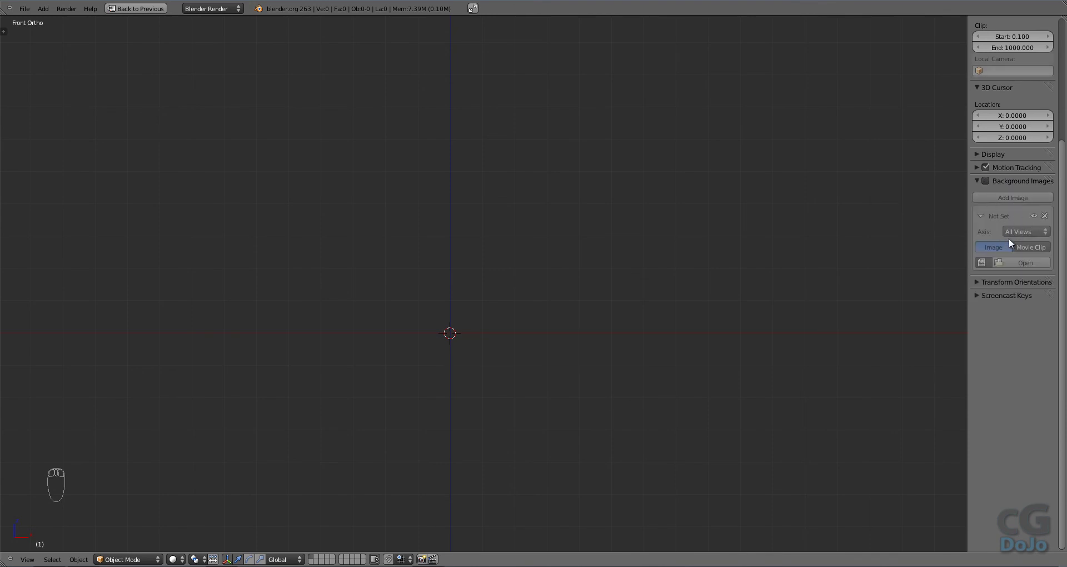
pyautogui.click(986, 182)
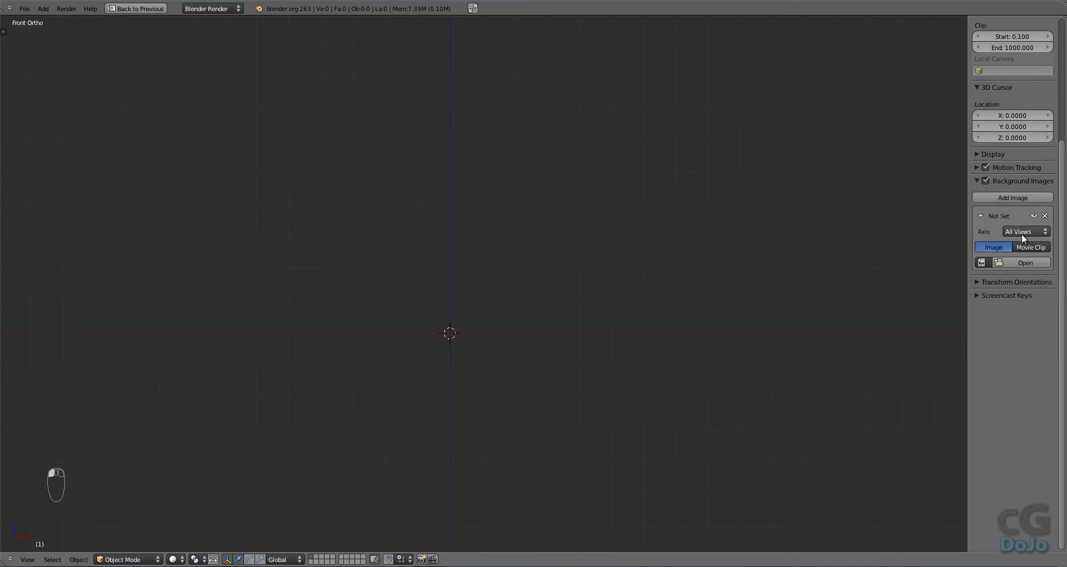
# Load psVita_frontV.jpg from the Gimp folder in psVita_Eng/refImages as the background image
pyautogui.click(1022, 263)
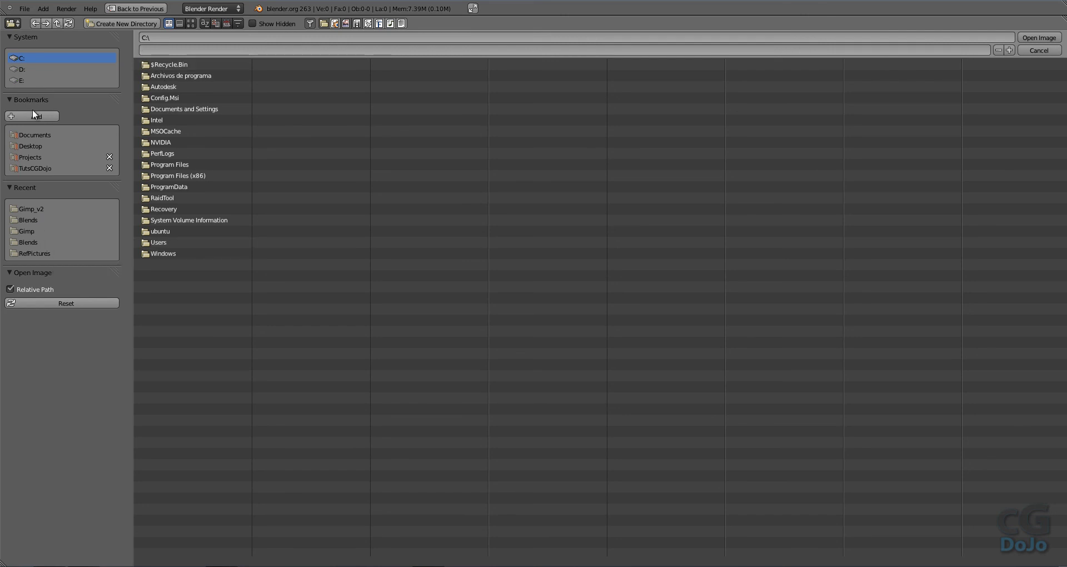
pyautogui.click(59, 168)
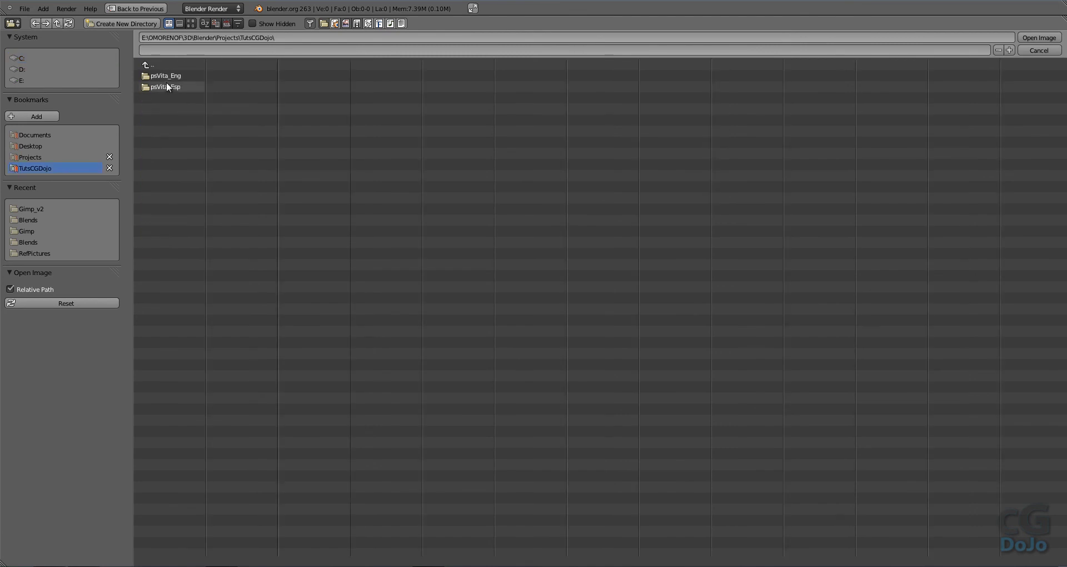
pyautogui.click(166, 75)
pyautogui.click(172, 85)
pyautogui.click(167, 76)
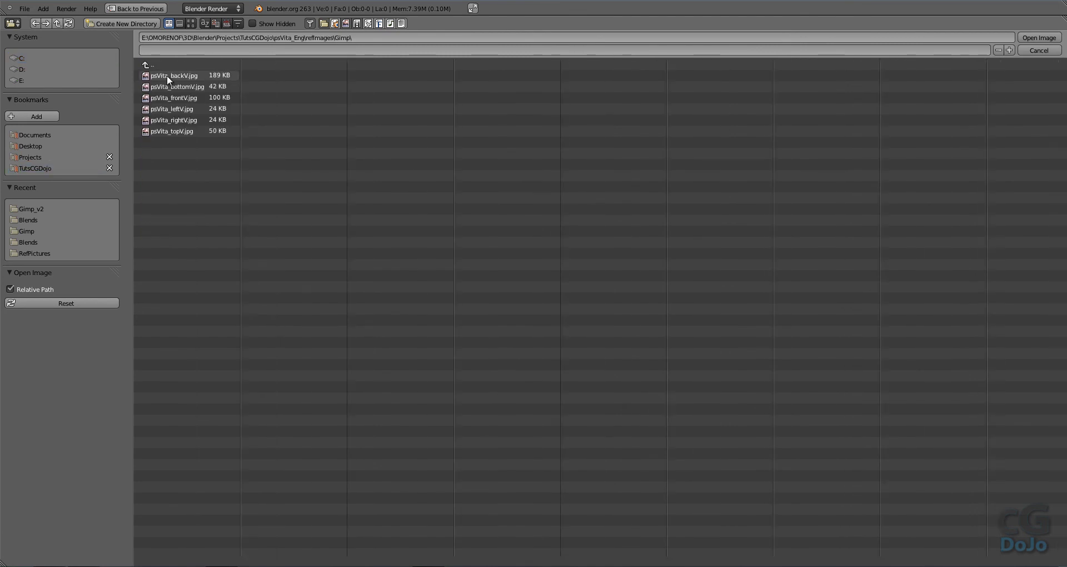
pyautogui.doubleClick(190, 96)
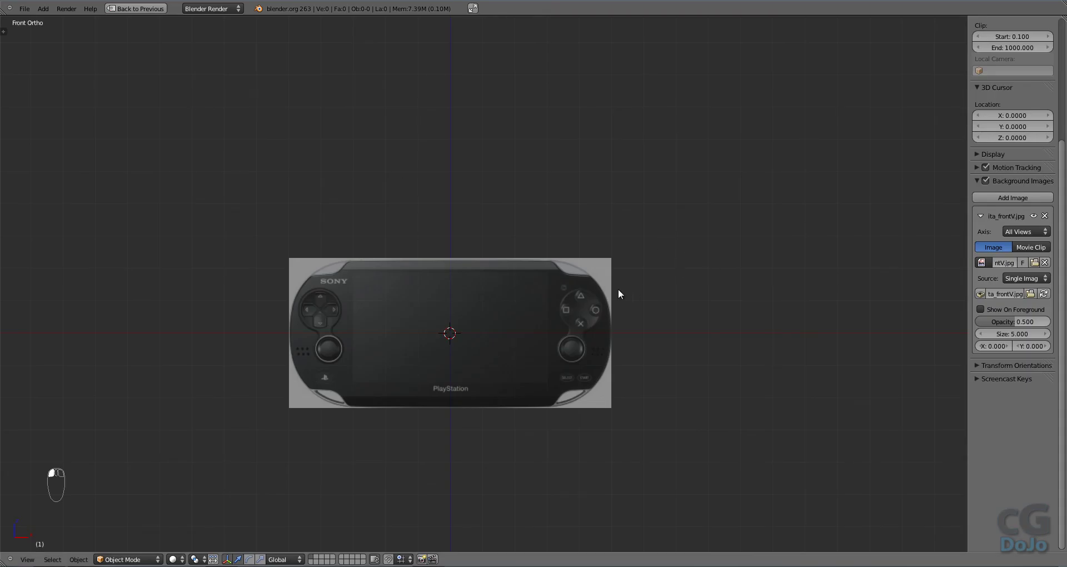
# Check how the background image displays in the front, right, top and a freely rotated view, ending in the front view
pyautogui.moveTo(571, 289); pyautogui.dragTo(632, 233)
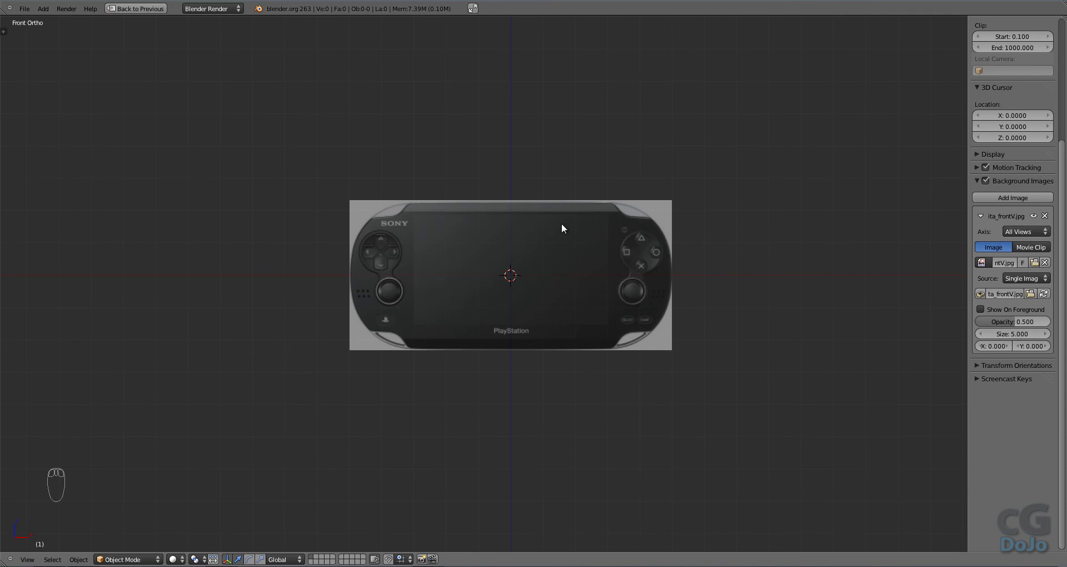
pyautogui.press('KP_1')
pyautogui.press('KP_3')
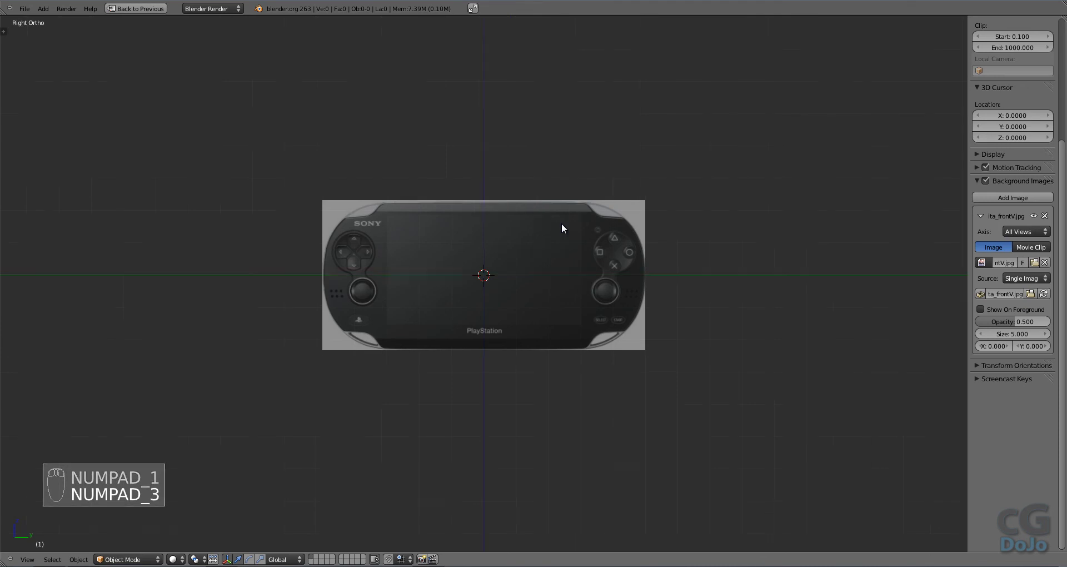
pyautogui.press('KP_7')
pyautogui.press('KP_1')
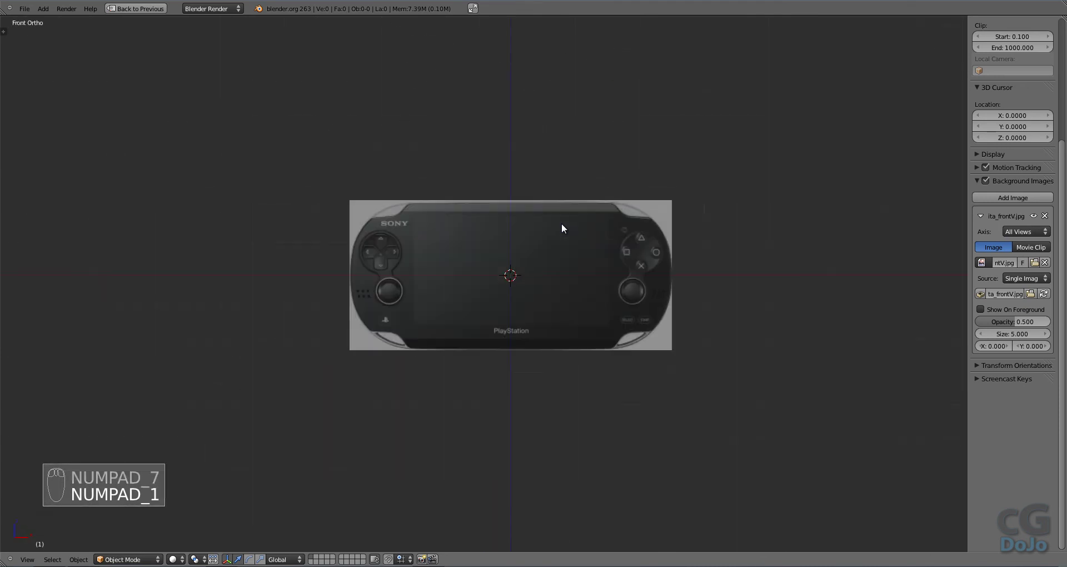
pyautogui.moveTo(582, 201); pyautogui.dragTo(511, 149)
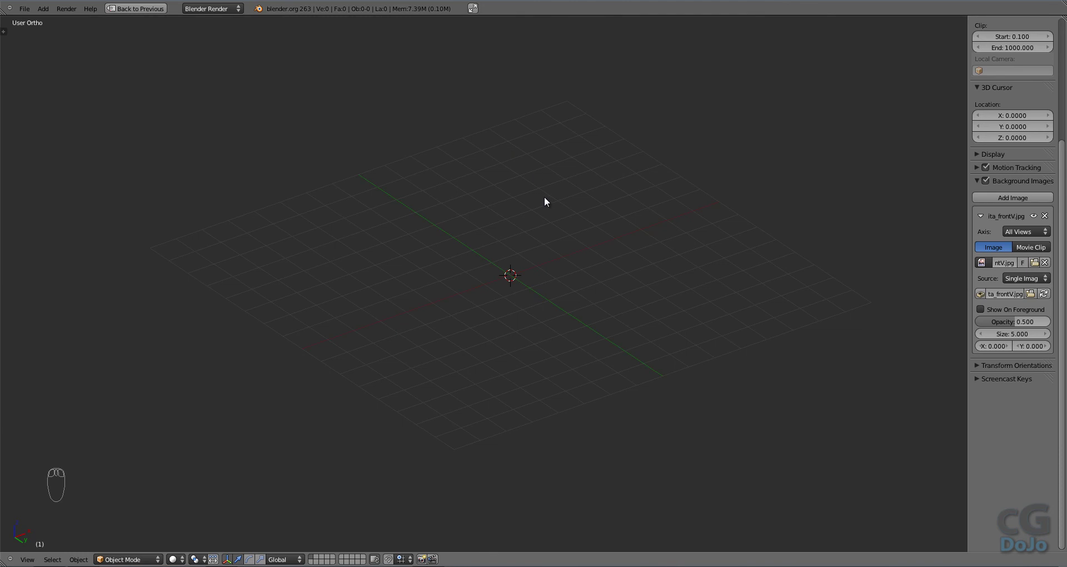
pyautogui.press('KP_1')
pyautogui.scroll(2, 545, 202)
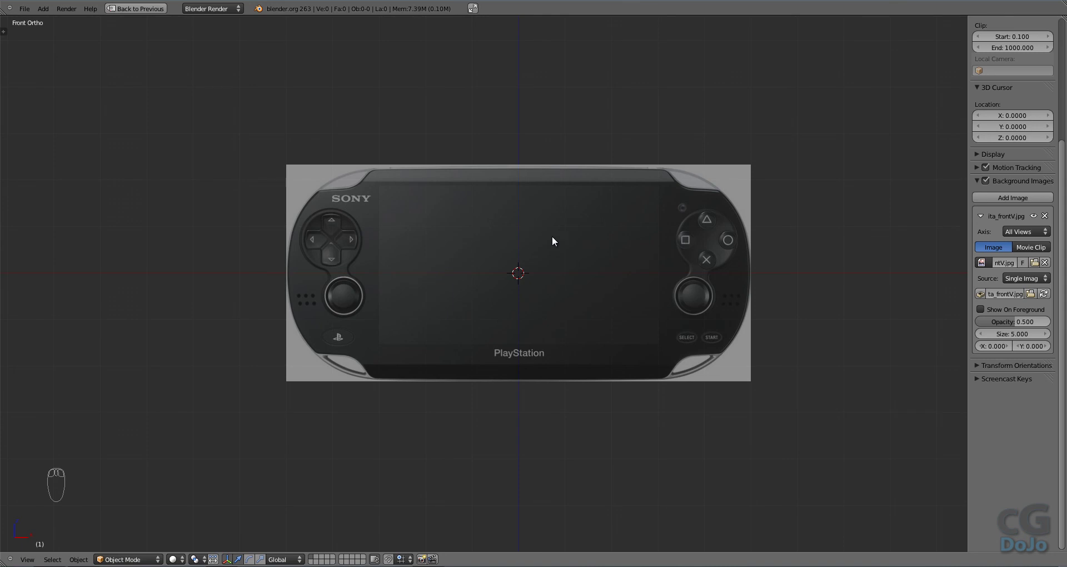
# Restrict the psVita_frontV.jpg background to the Front axis, collapse its entry and check it against the right view
pyautogui.click(992, 233)
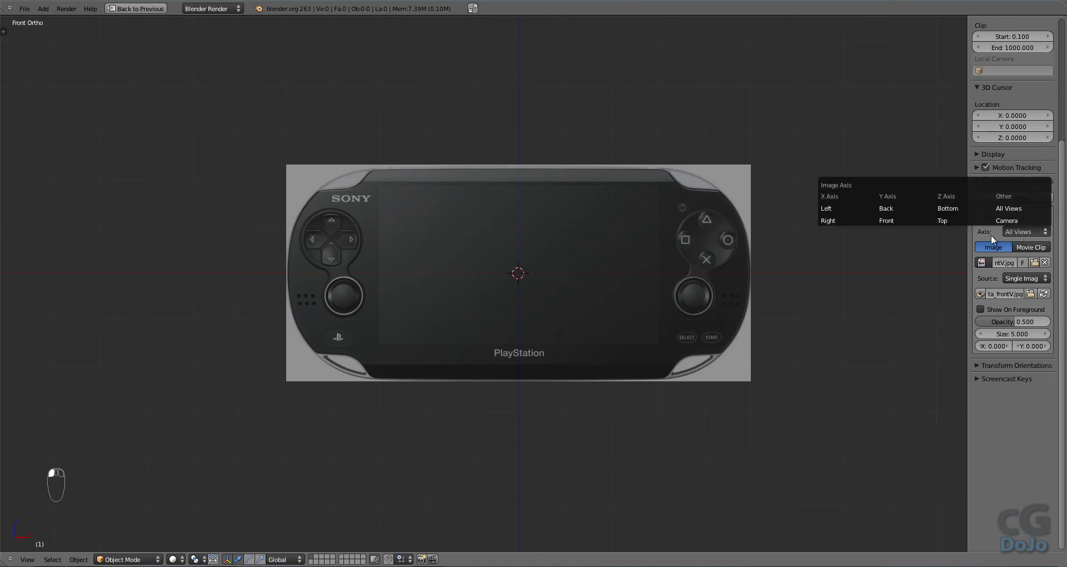
pyautogui.click(885, 220)
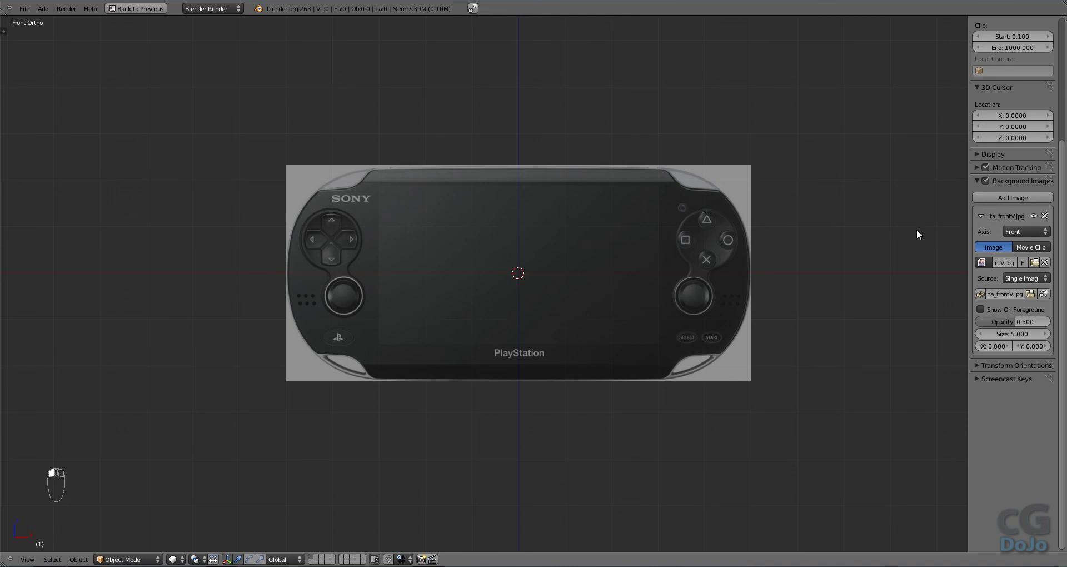
pyautogui.click(991, 212)
pyautogui.press('KP_3')
pyautogui.press('KP_1')
# Add a second background image entry and set its axis to Back
pyautogui.click(992, 198)
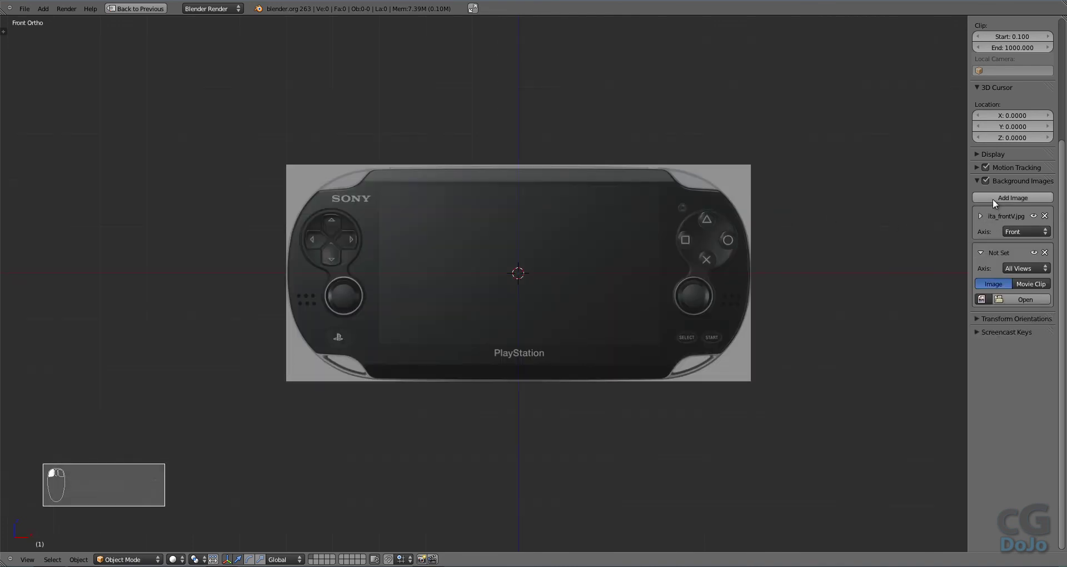
pyautogui.click(1042, 269)
pyautogui.click(910, 243)
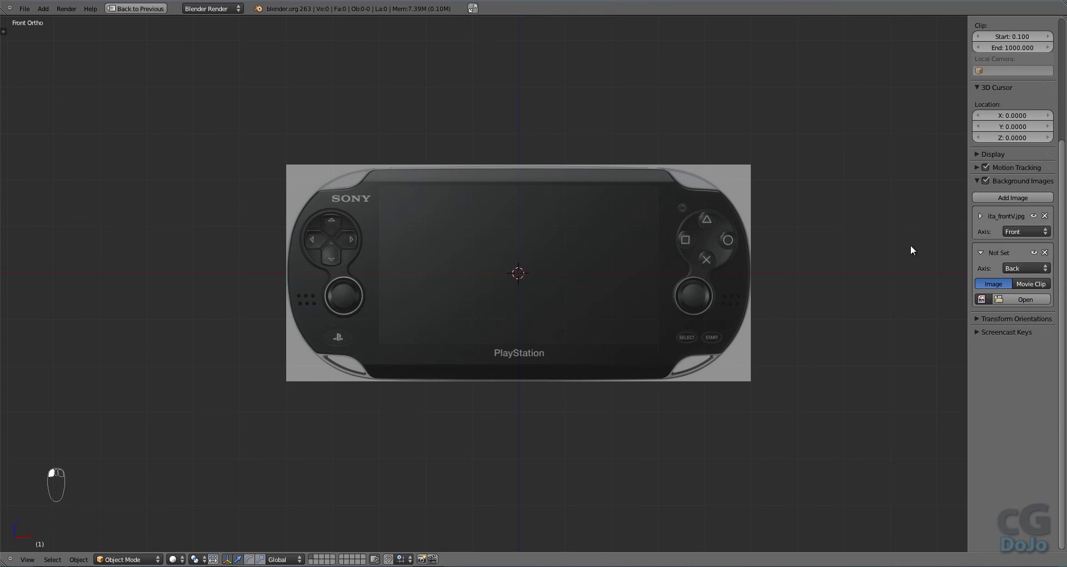
# Load psVita_backV.jpg from the recent Gimp folder into the Back entry and switch to the back view
pyautogui.click(1007, 299)
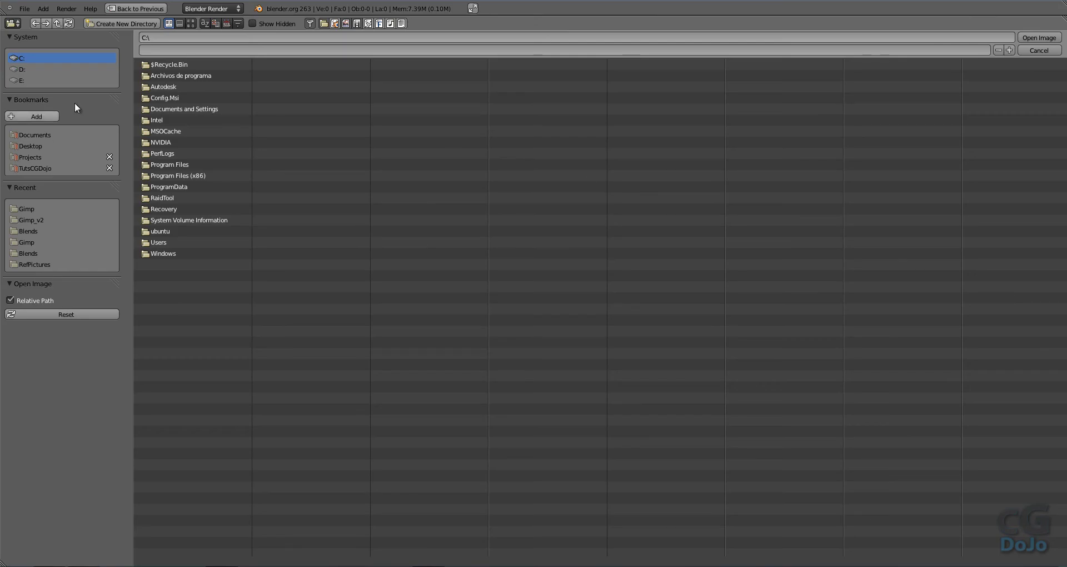
pyautogui.click(37, 208)
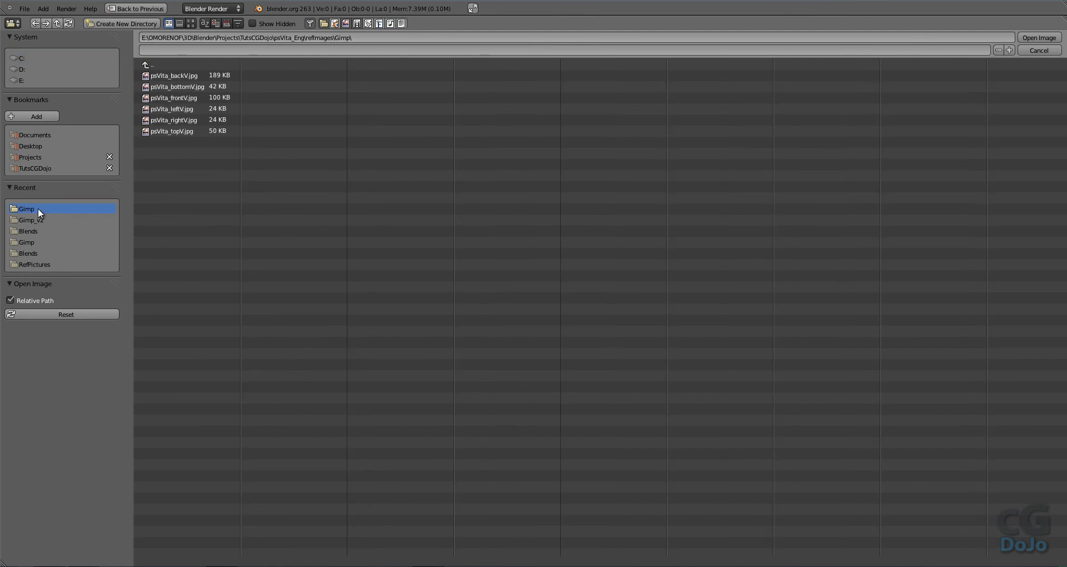
pyautogui.click(193, 79)
pyautogui.doubleClick(194, 83)
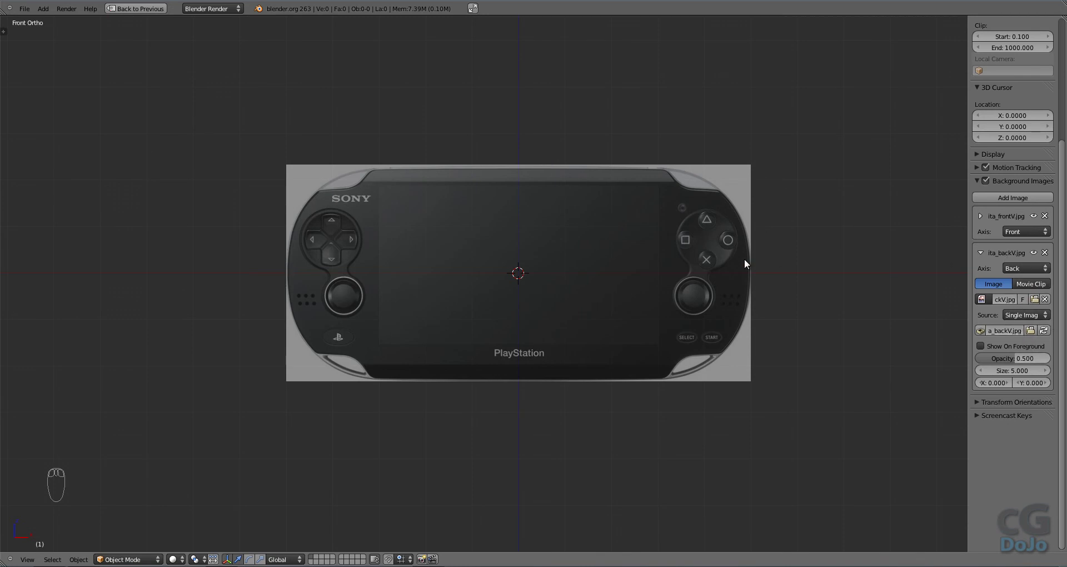
pyautogui.press('ctrl+KP_1')
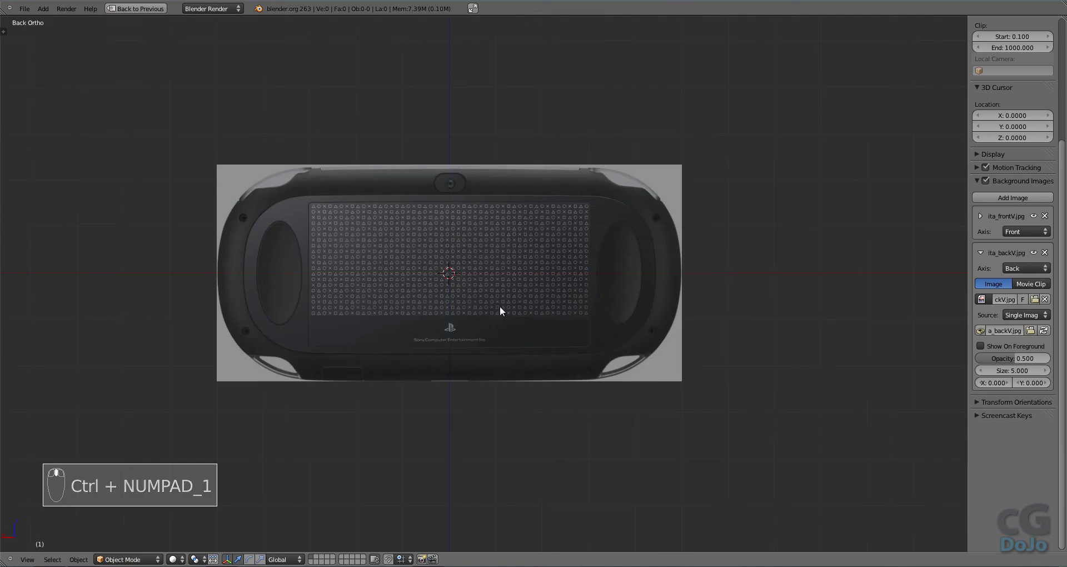
# Inspect the psVita_backV.jpg background in the back view and collapse its entry
pyautogui.moveTo(485, 302); pyautogui.dragTo(582, 320)
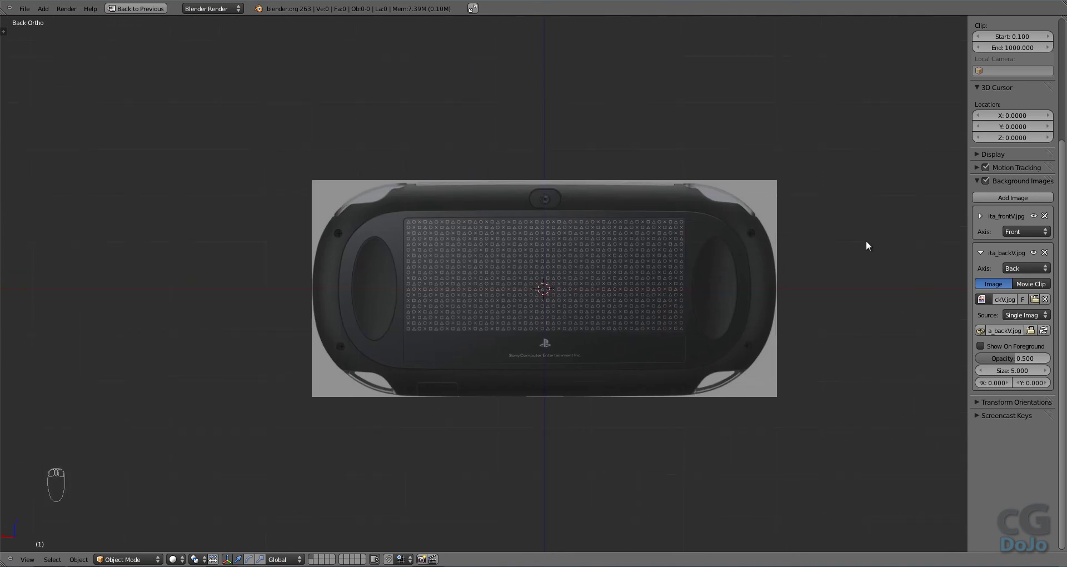
pyautogui.scroll(1, 616, 341)
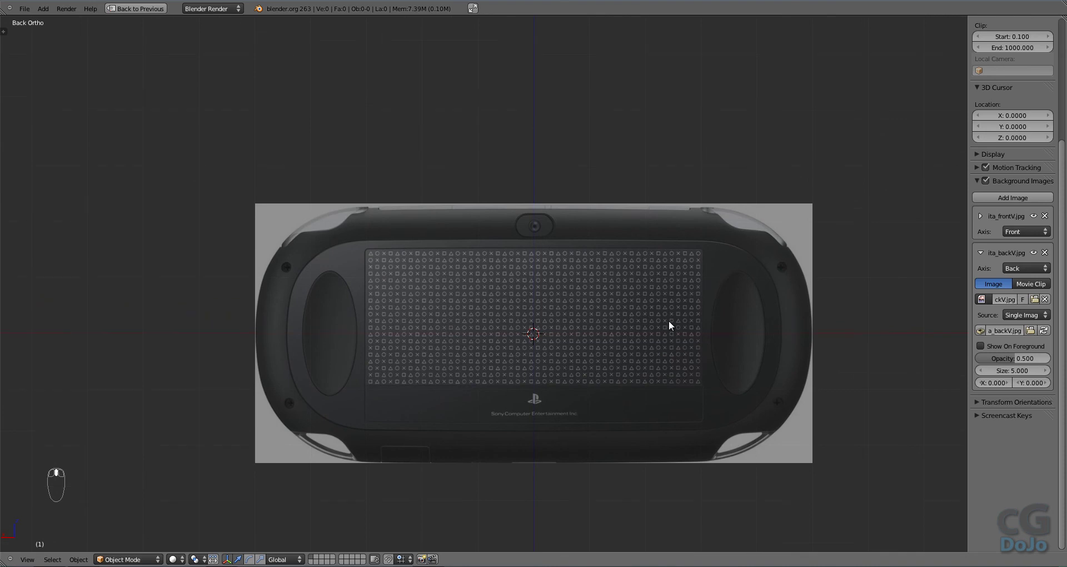
pyautogui.click(981, 253)
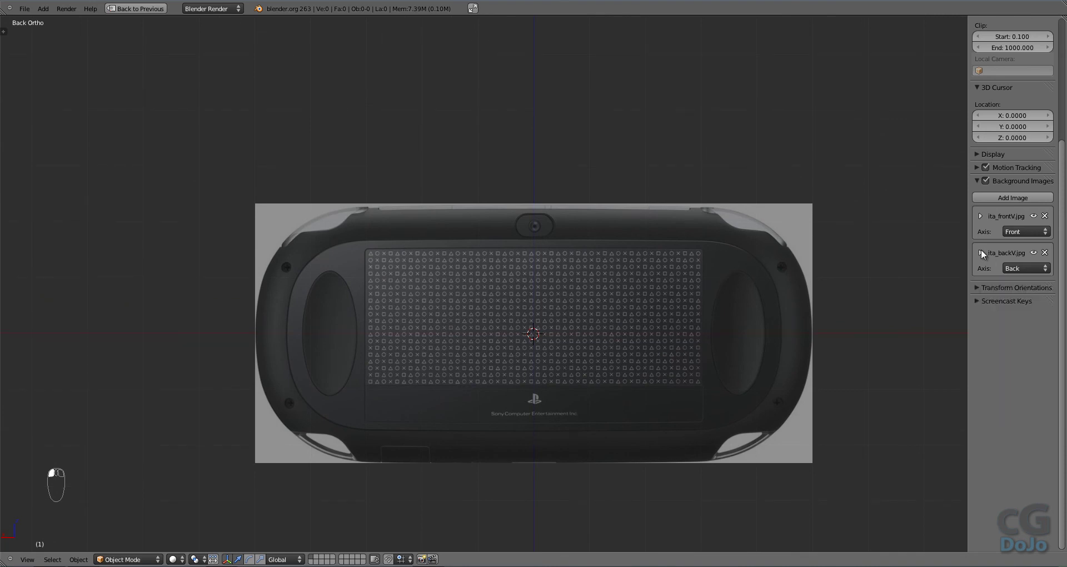
# Add a Top-axis background image using psVita_topV.jpg from the recent Gimp folder, show it in the top view and collapse its entry
pyautogui.click(1006, 195)
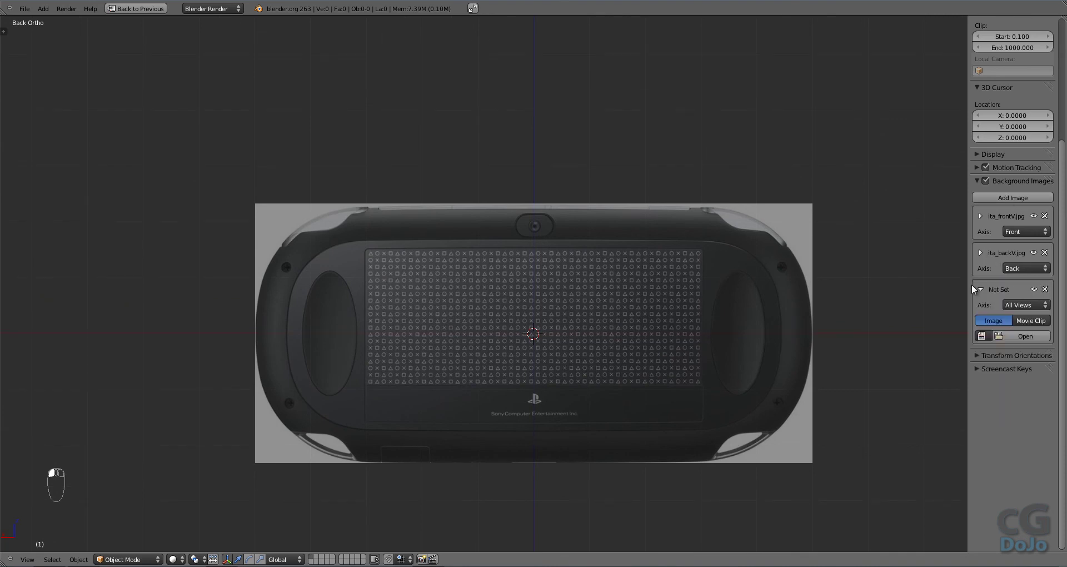
pyautogui.press('KP_7')
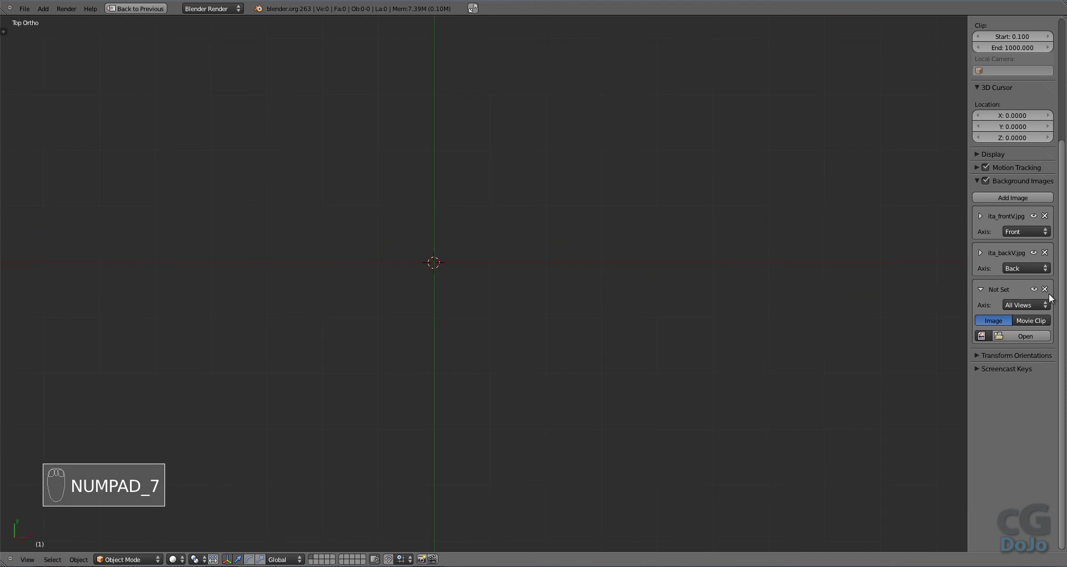
pyautogui.click(1026, 306)
pyautogui.click(942, 294)
pyautogui.click(1022, 333)
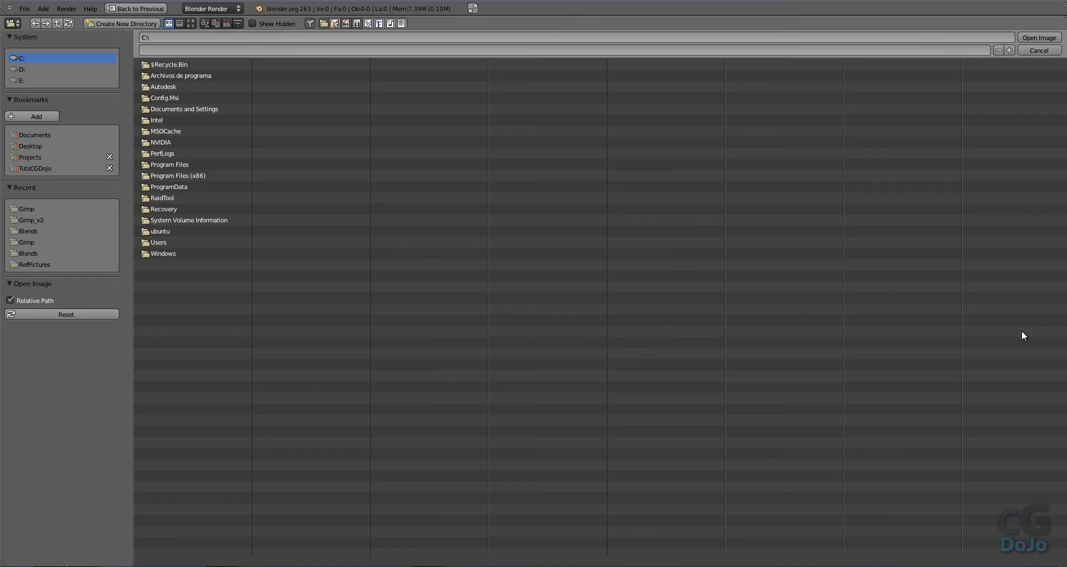
pyautogui.click(48, 207)
pyautogui.doubleClick(185, 133)
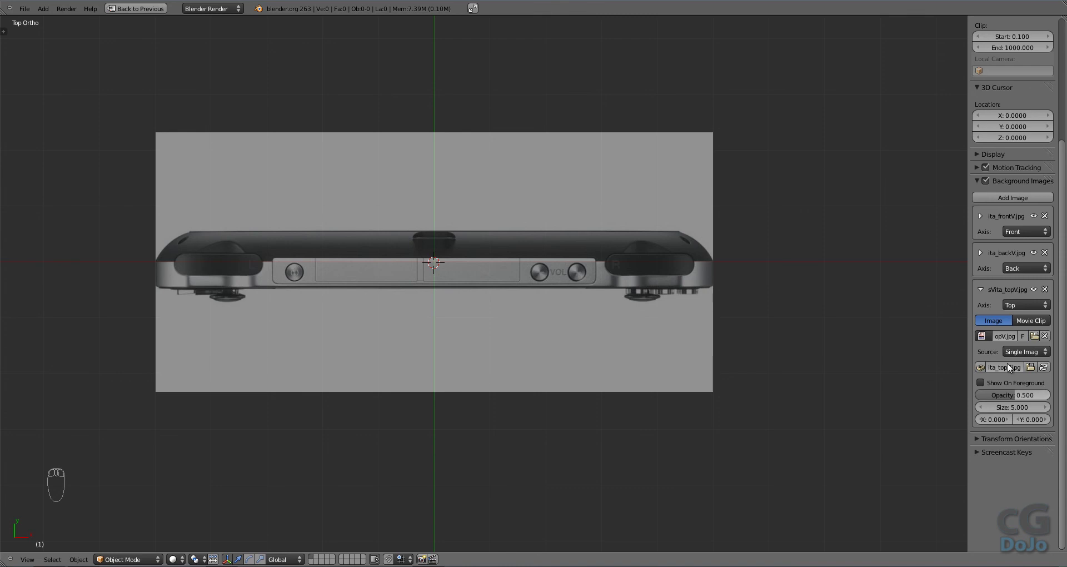
pyautogui.click(980, 289)
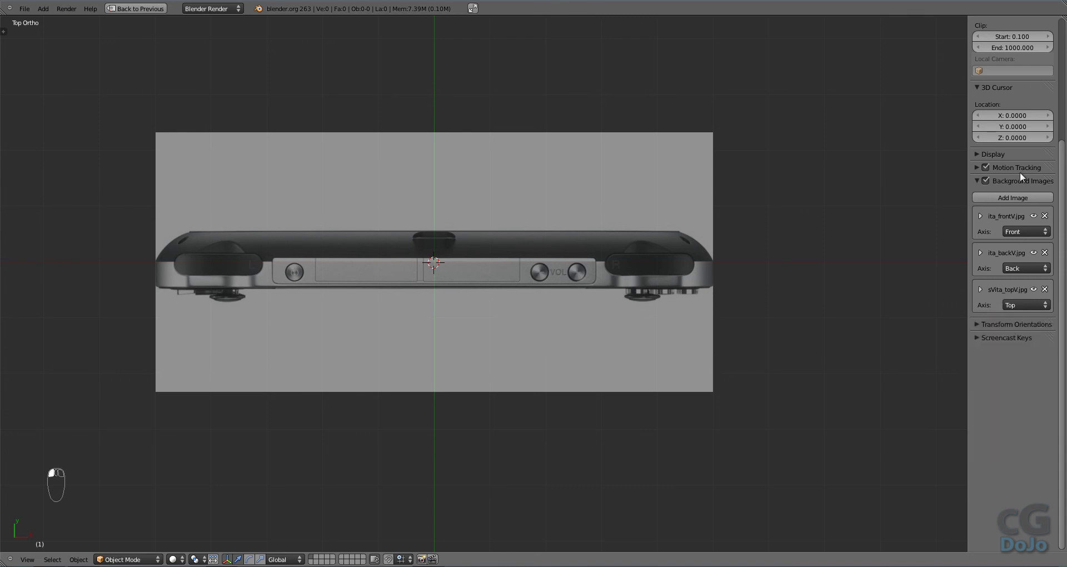
# Add a Bottom-axis background image using psVita_bottomV.jpg, check it in the bottom view and collapse its entry
pyautogui.click(1018, 193)
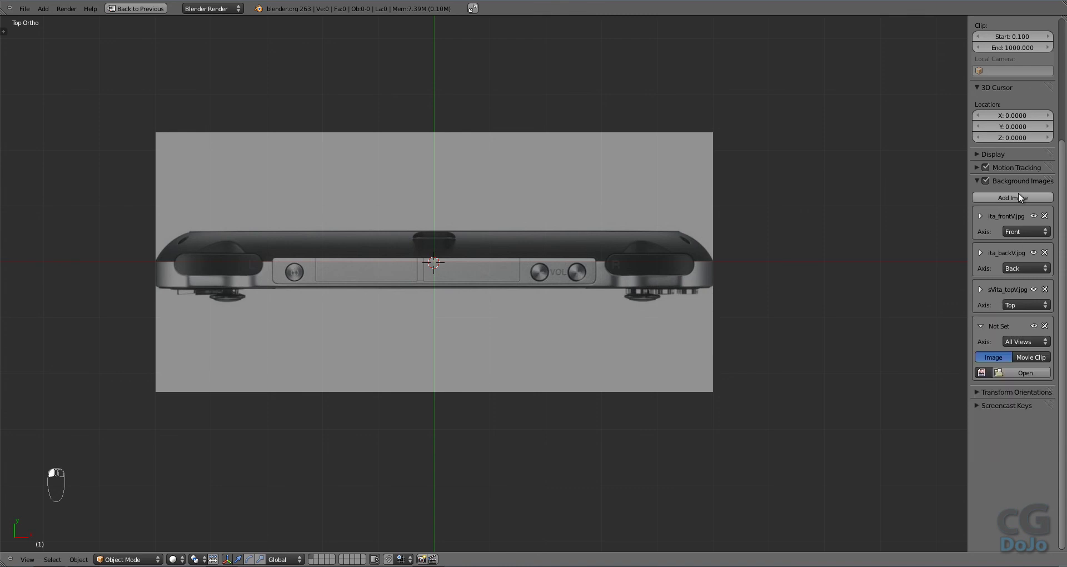
pyautogui.click(1021, 336)
pyautogui.click(932, 329)
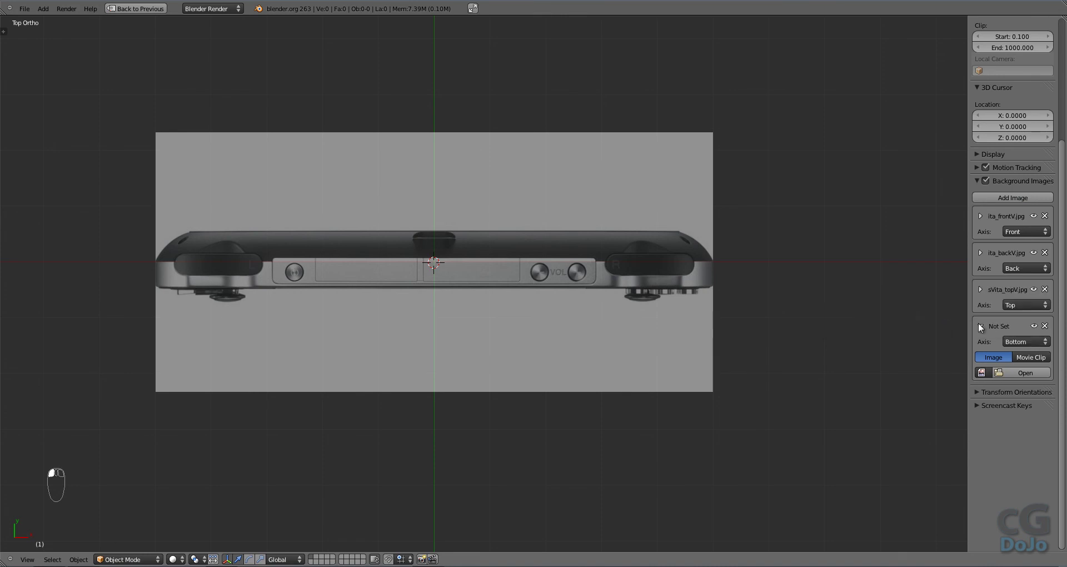
pyautogui.click(1026, 368)
pyautogui.click(36, 208)
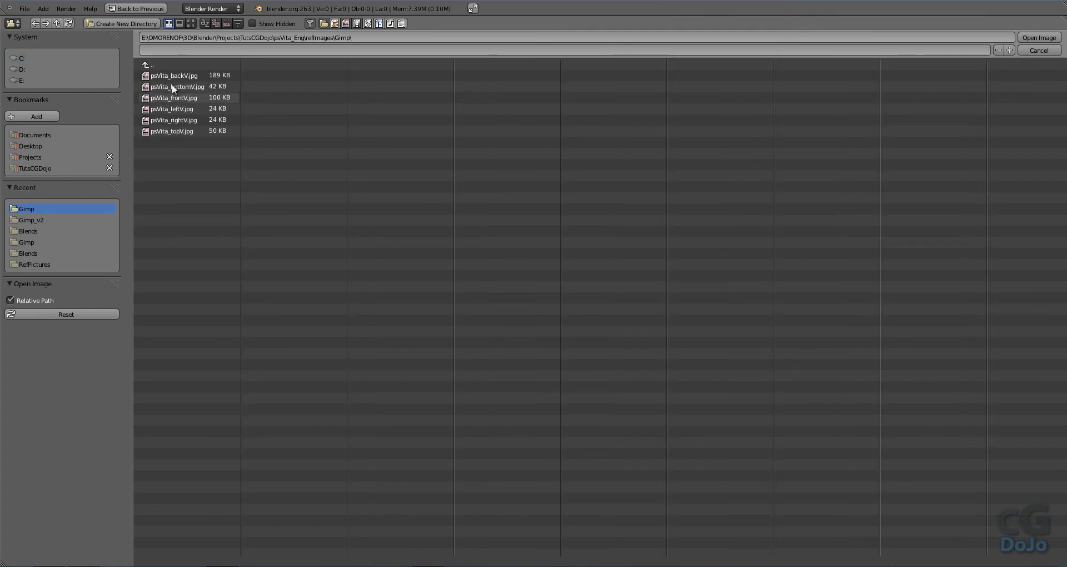
pyautogui.doubleClick(186, 86)
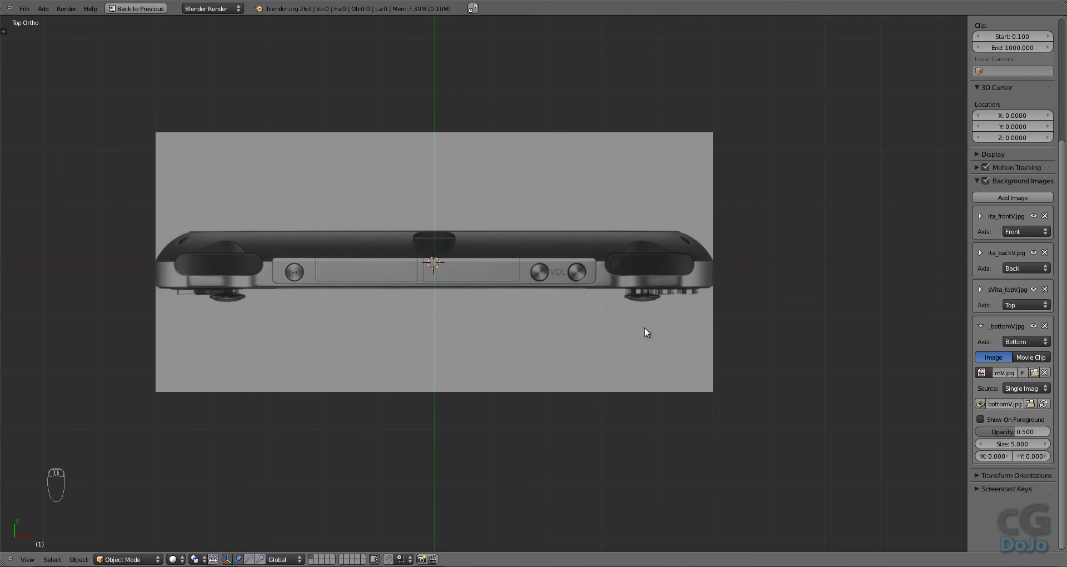
pyautogui.press('ctrl+KP_7')
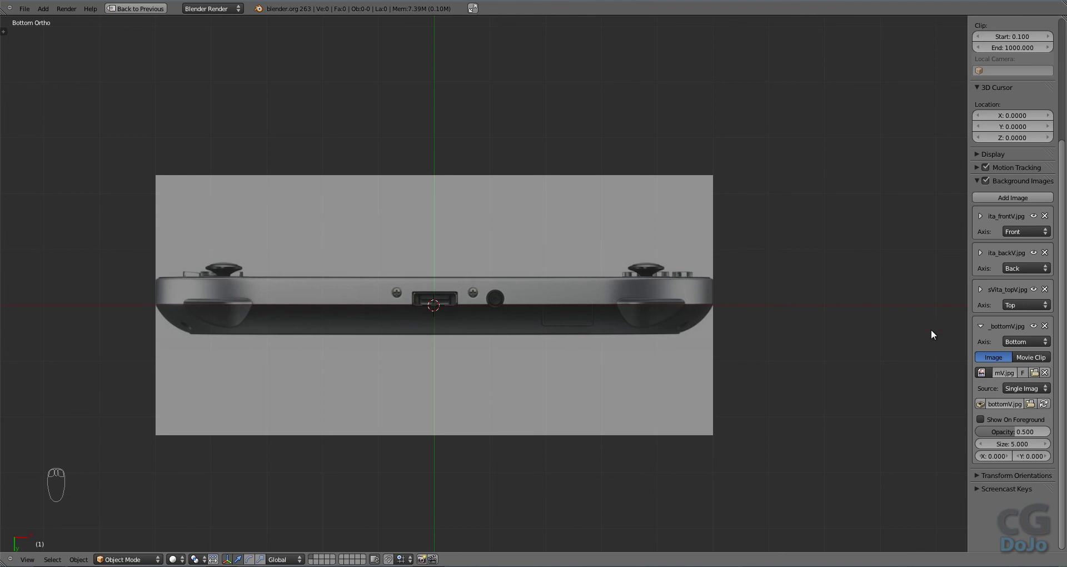
pyautogui.click(980, 327)
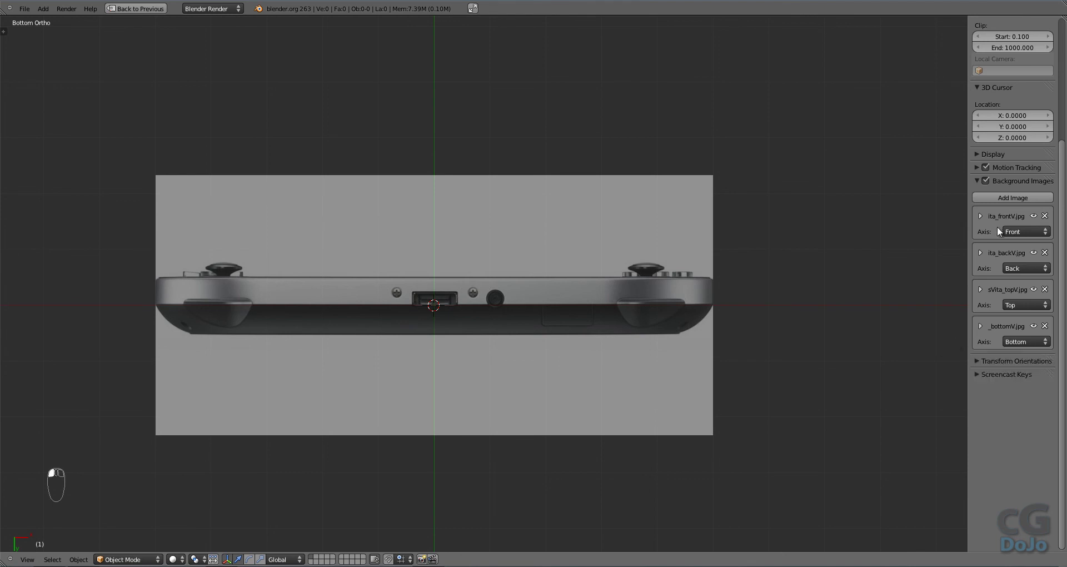
# Add a Right-axis background image using psVita_rightV.jpg from the recent Gimp folder and collapse its entry
pyautogui.click(997, 193)
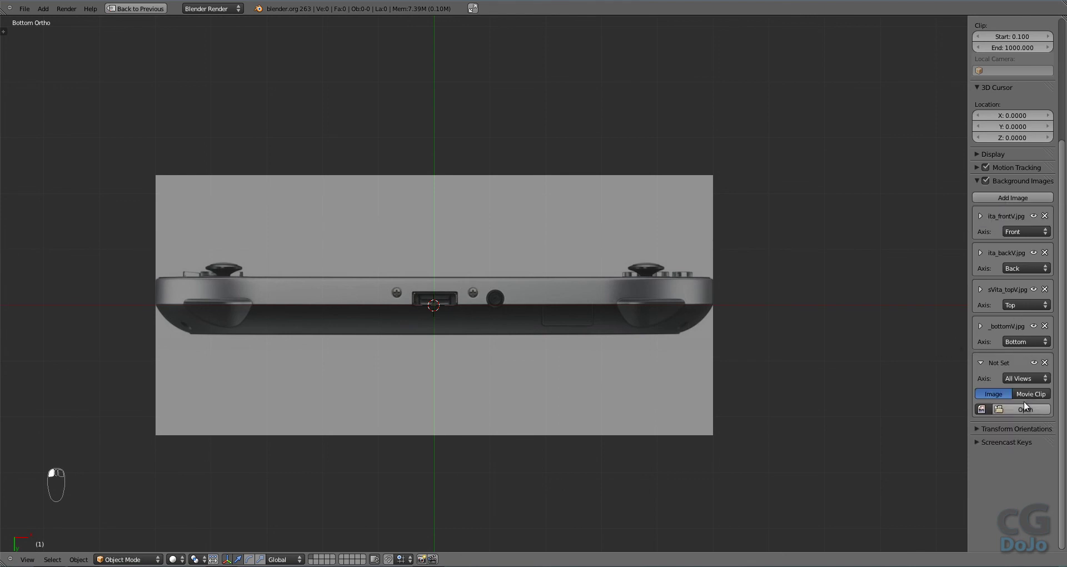
pyautogui.click(1020, 378)
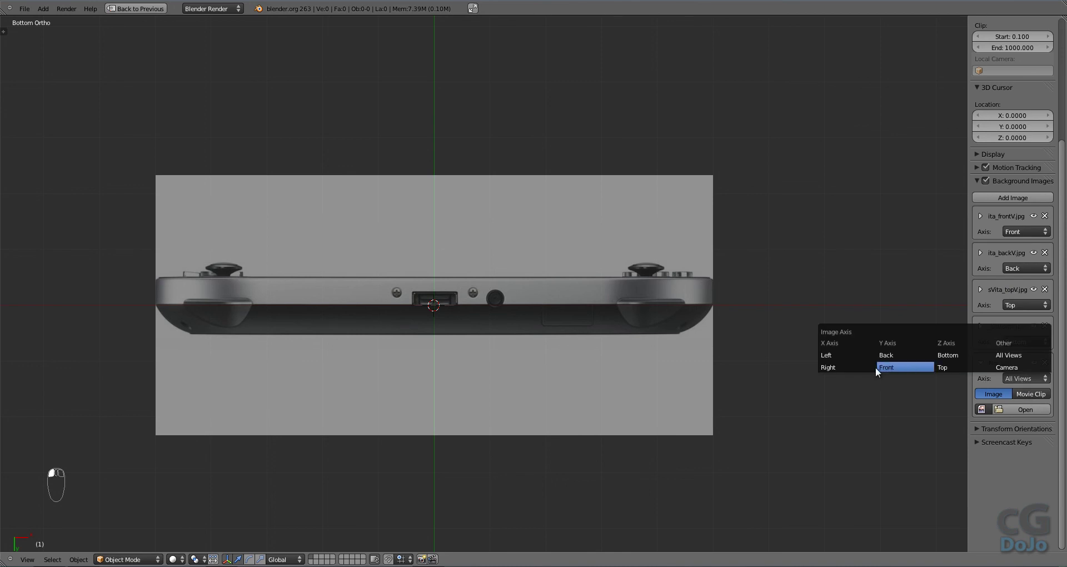
pyautogui.click(841, 367)
pyautogui.click(1028, 409)
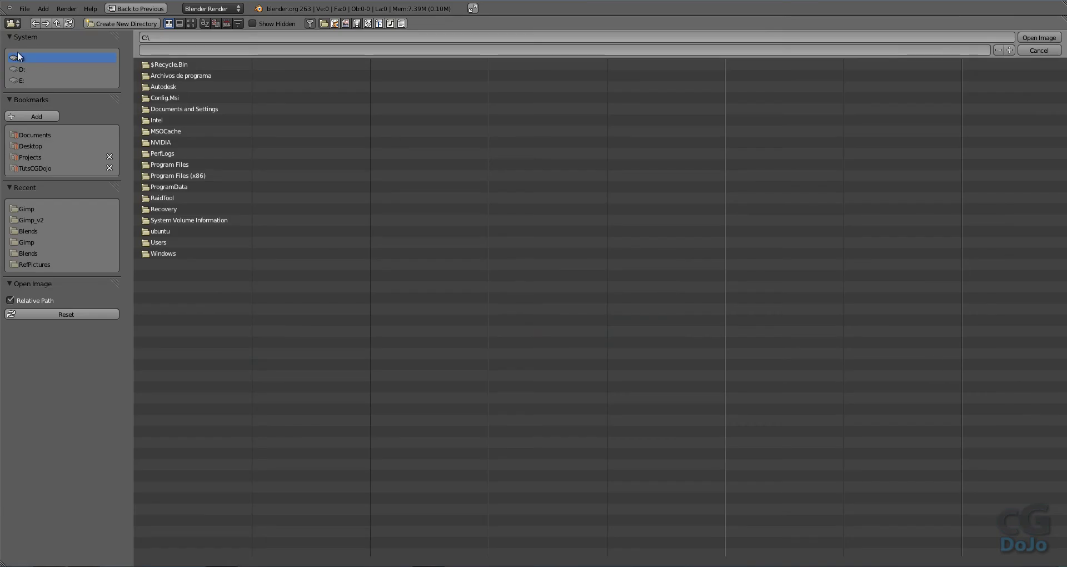
pyautogui.click(35, 208)
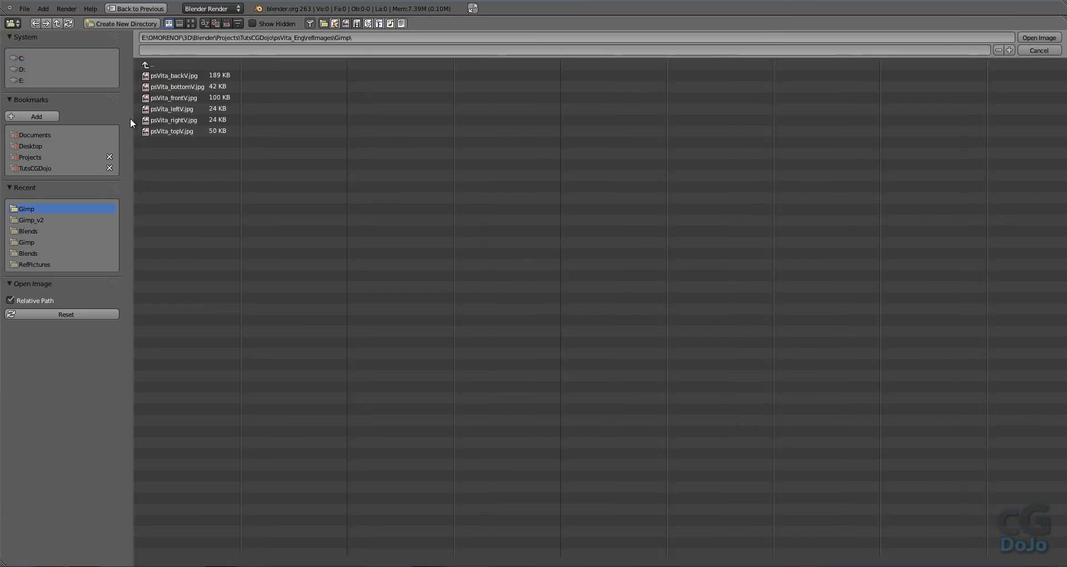
pyautogui.doubleClick(187, 117)
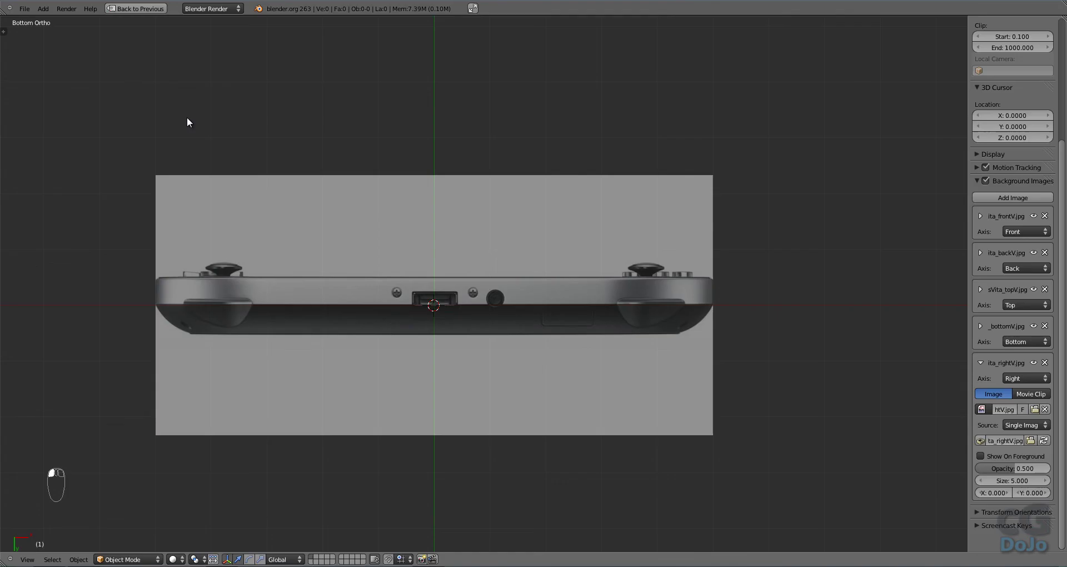
pyautogui.click(981, 363)
# Add a Left-axis background image using psVita_leftV.jpg from the recent Gimp folder
pyautogui.click(1014, 199)
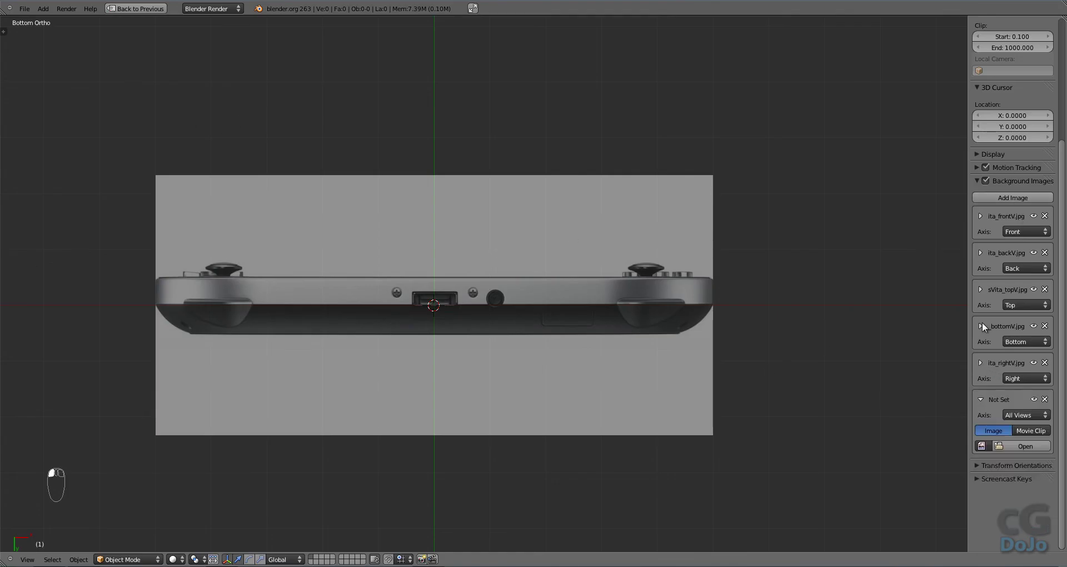
pyautogui.click(1026, 414)
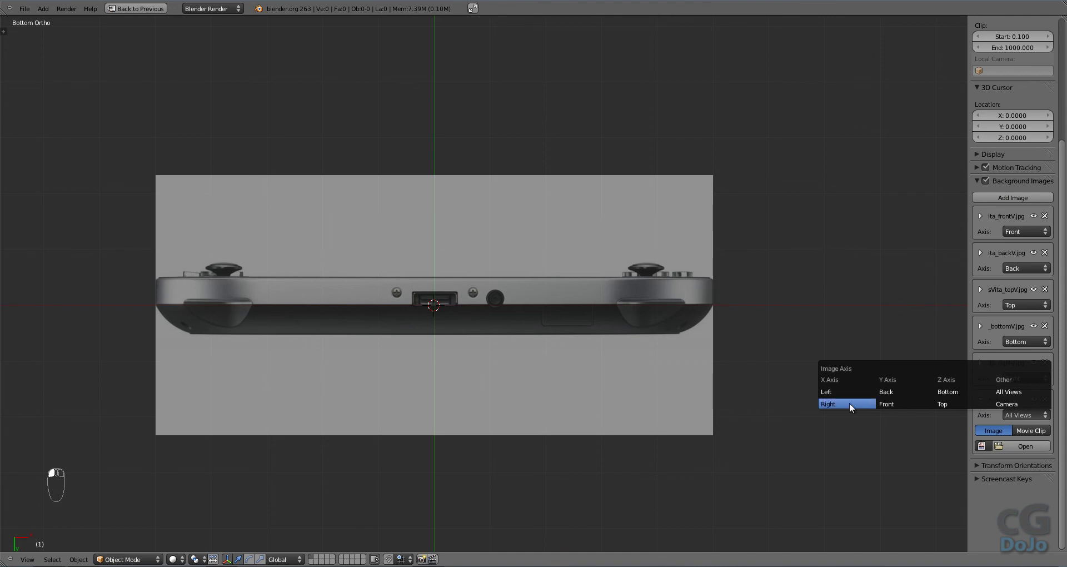
pyautogui.click(827, 391)
pyautogui.click(1012, 446)
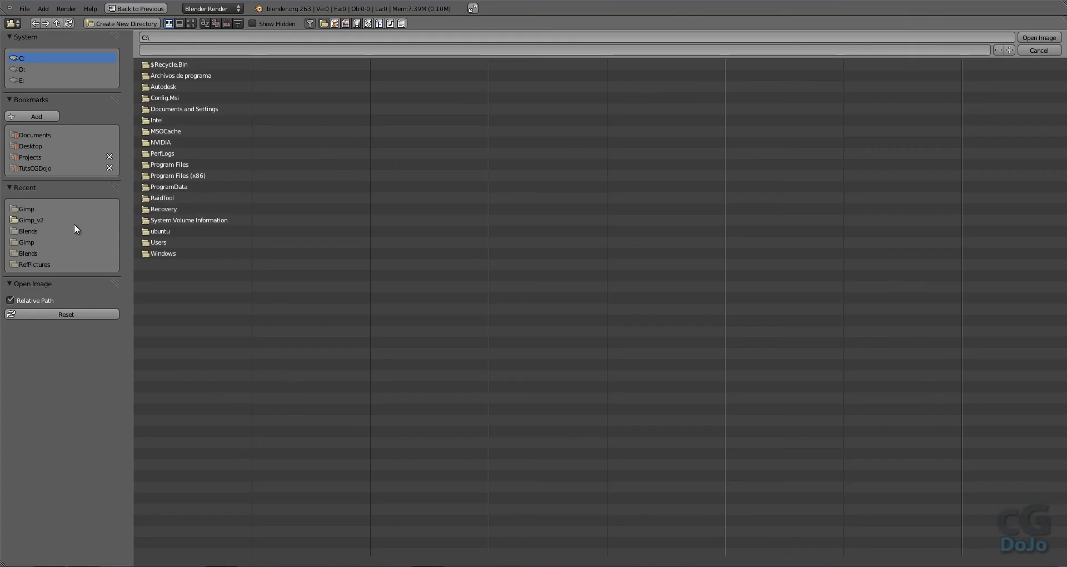
pyautogui.click(49, 207)
pyautogui.doubleClick(192, 109)
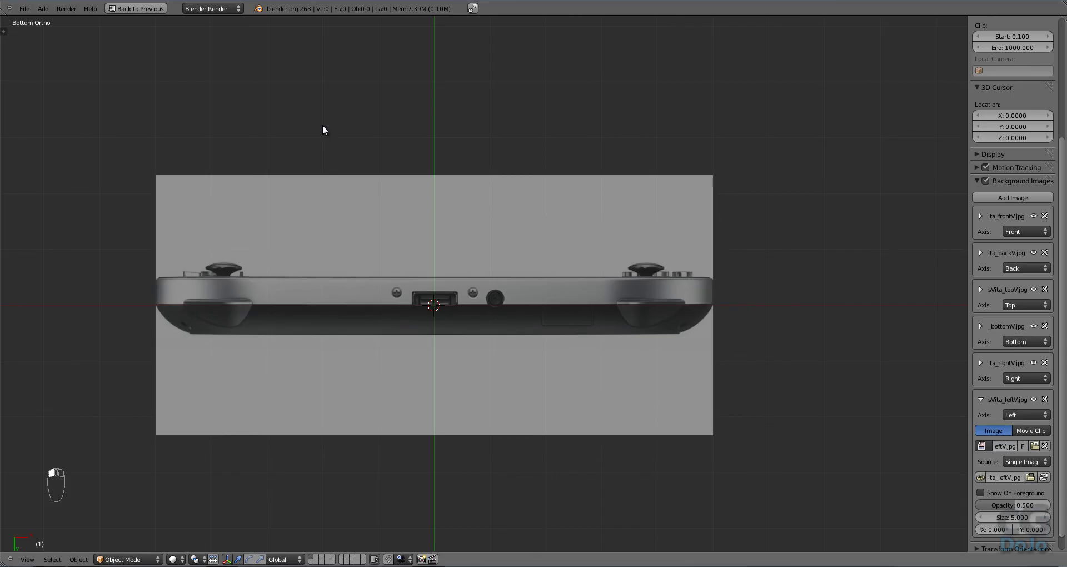
# Compare the side images' alignment with the centre axis in the right and left views, ending in the right view
pyautogui.press('KP_3')
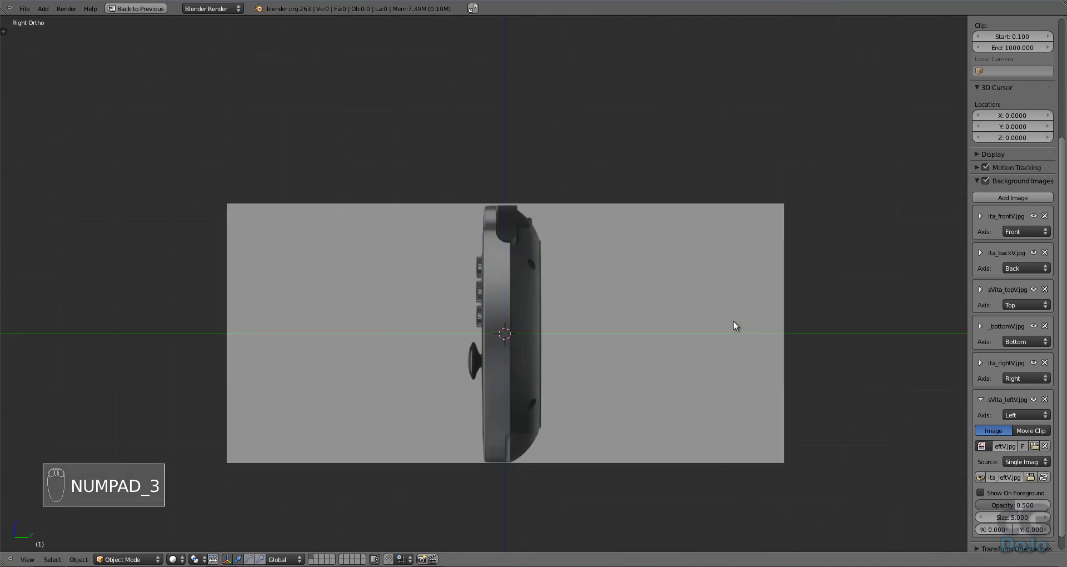
pyautogui.press('ctrl+KP_3')
pyautogui.press('ctrl+KP_3')
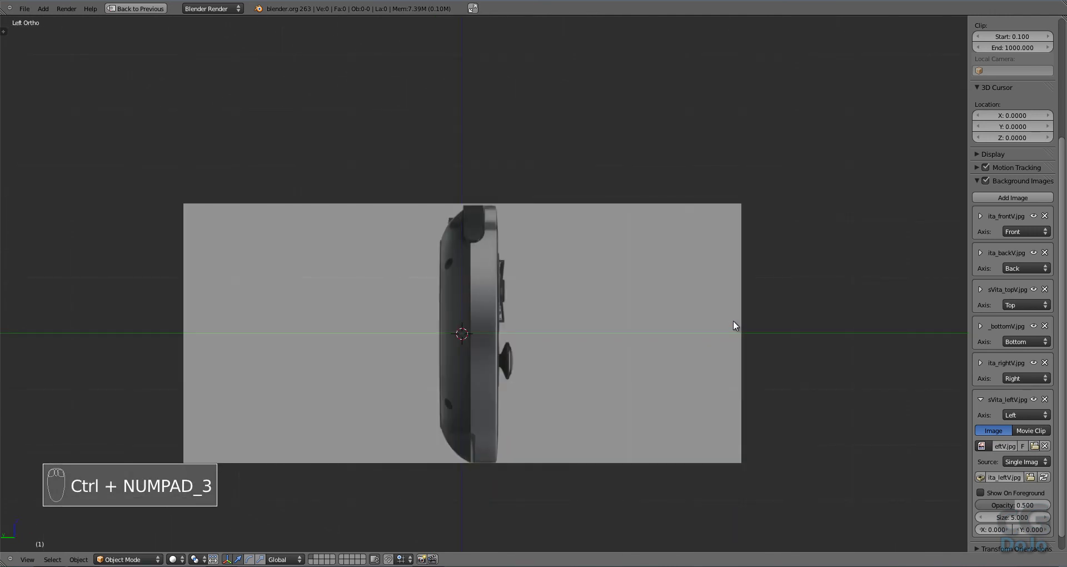
pyautogui.press('KP_3')
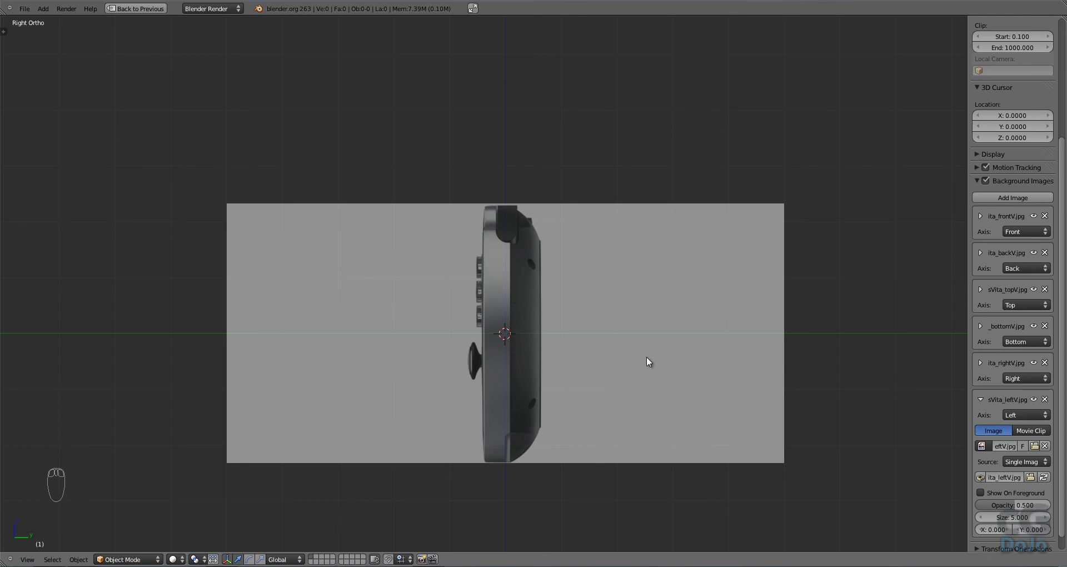
# Set the right background image's X offset to -0.090 so the shell seam meets the centre axis, and collapse its entry
pyautogui.click(981, 399)
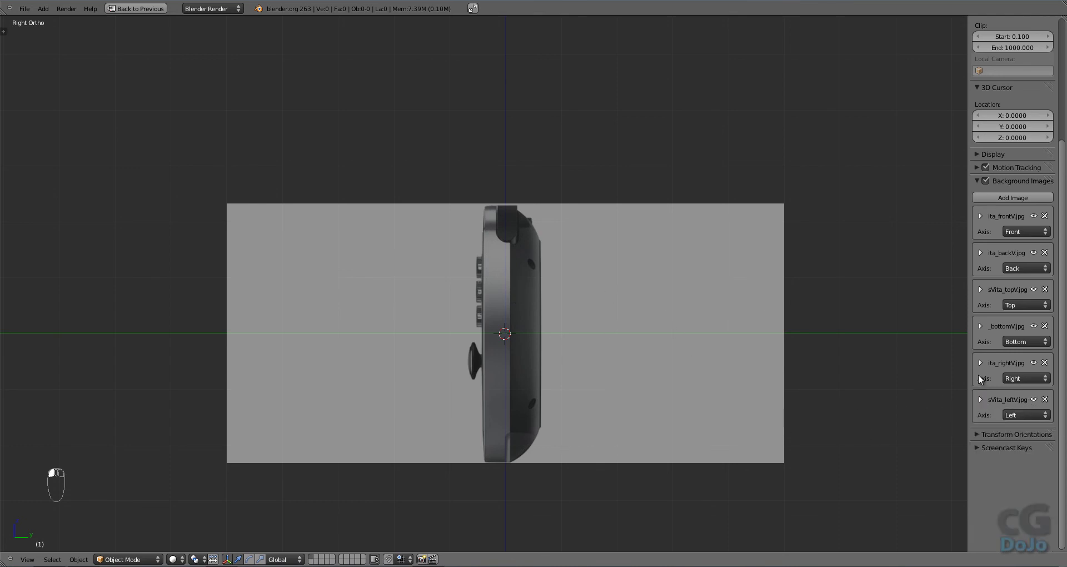
pyautogui.click(981, 363)
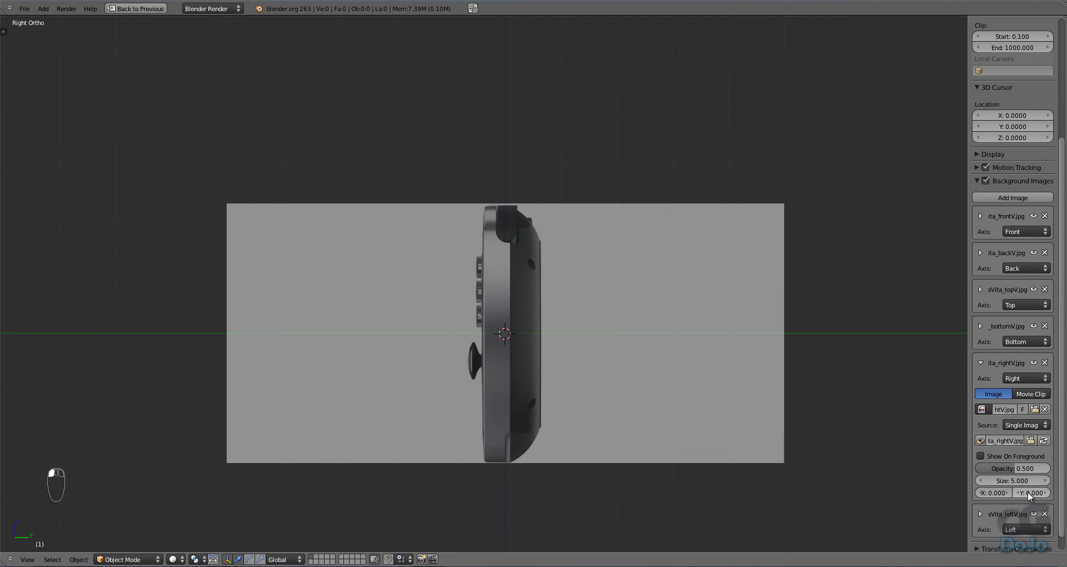
pyautogui.scroll(4, 631, 351)
pyautogui.moveTo(972, 492); pyautogui.dragTo(980, 493)
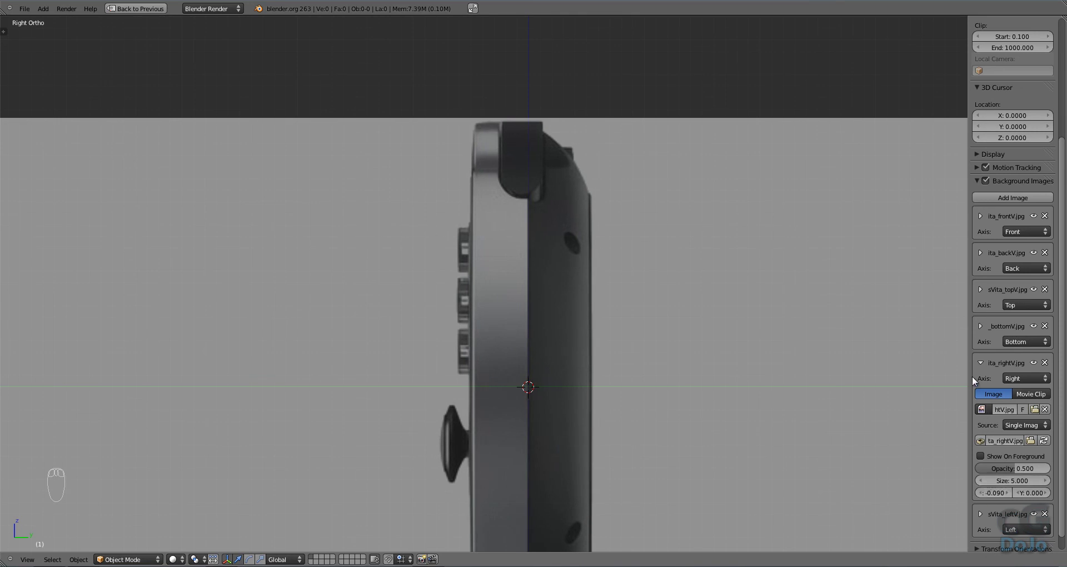
pyautogui.click(981, 363)
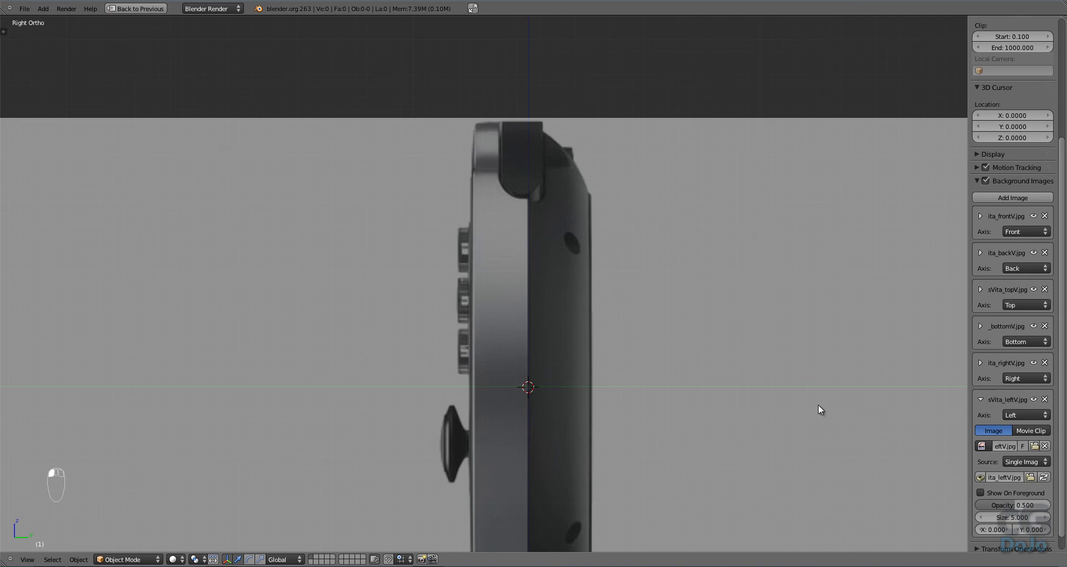
# Set the left background image's X offset to -0.140 in the left view, return to the front view and collapse the Left entry
pyautogui.press('ctrl+KP_3')
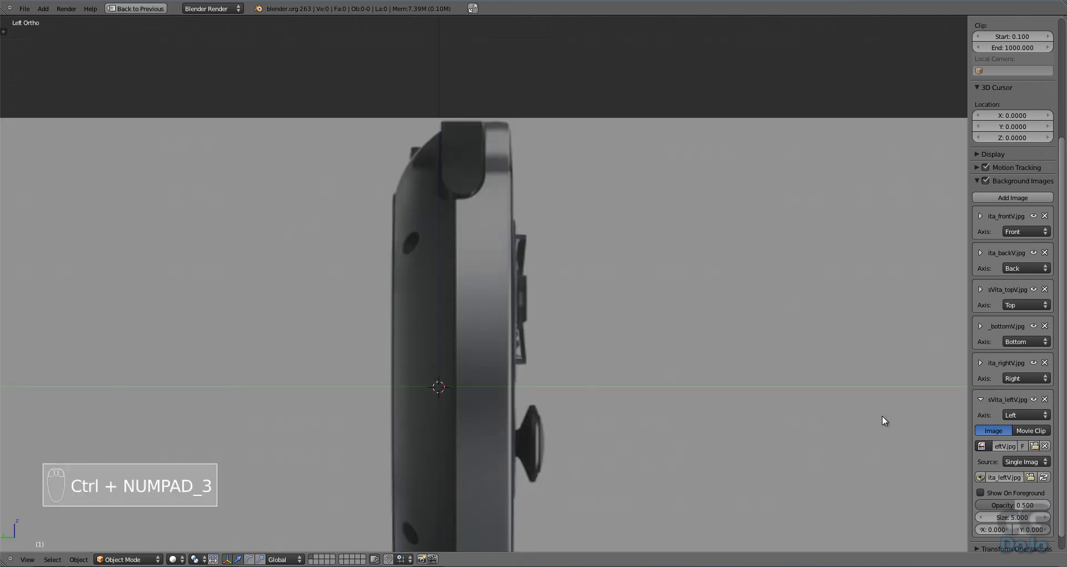
pyautogui.scroll(-1, 997, 488)
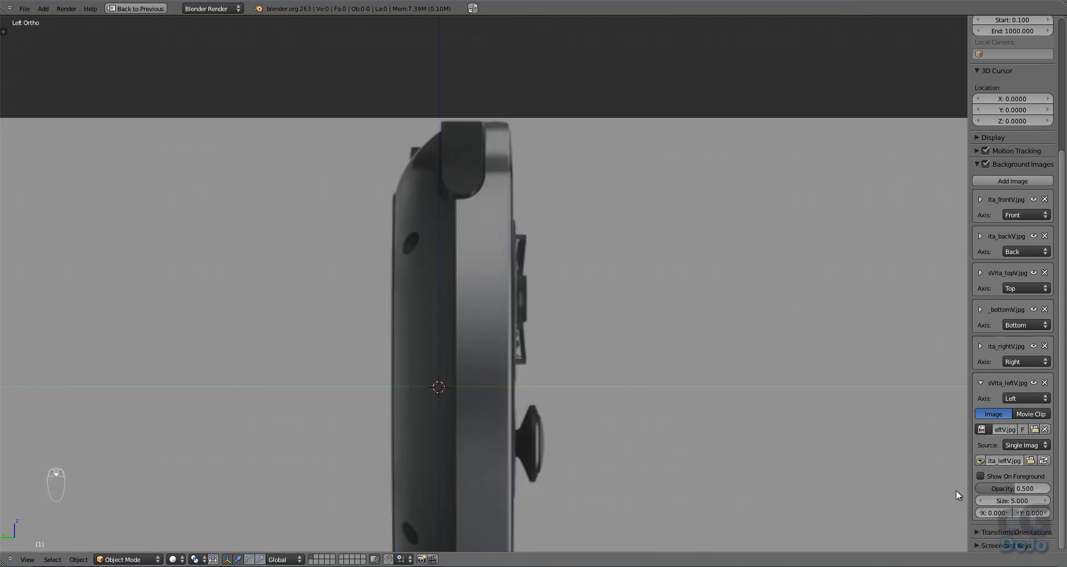
pyautogui.moveTo(995, 512)
pyautogui.mouseDown()
pyautogui.moveTo(1017, 512)
pyautogui.moveTo(987, 511)
pyautogui.mouseUp()
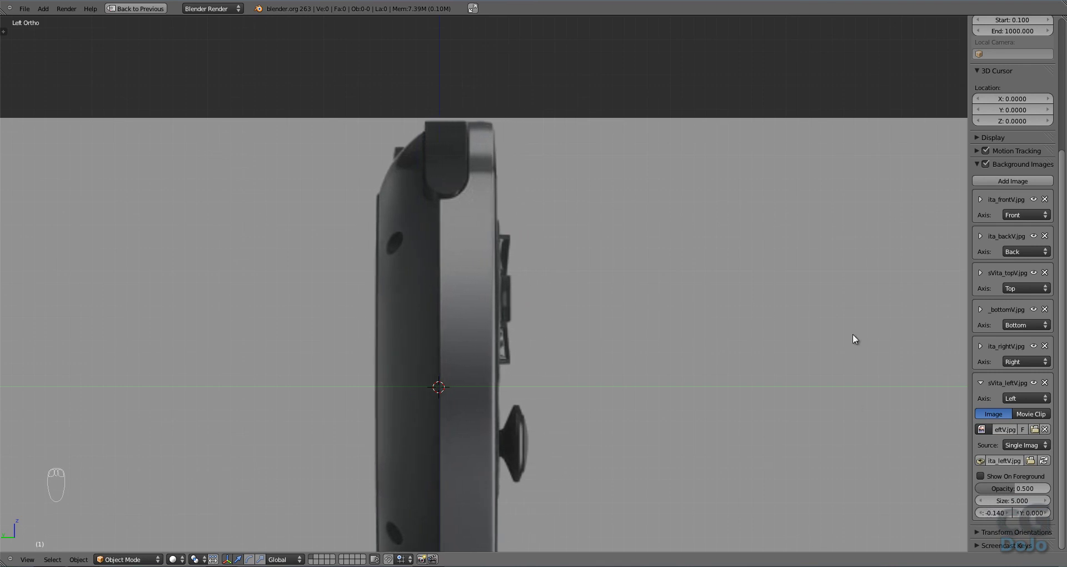
pyautogui.press('KP_1')
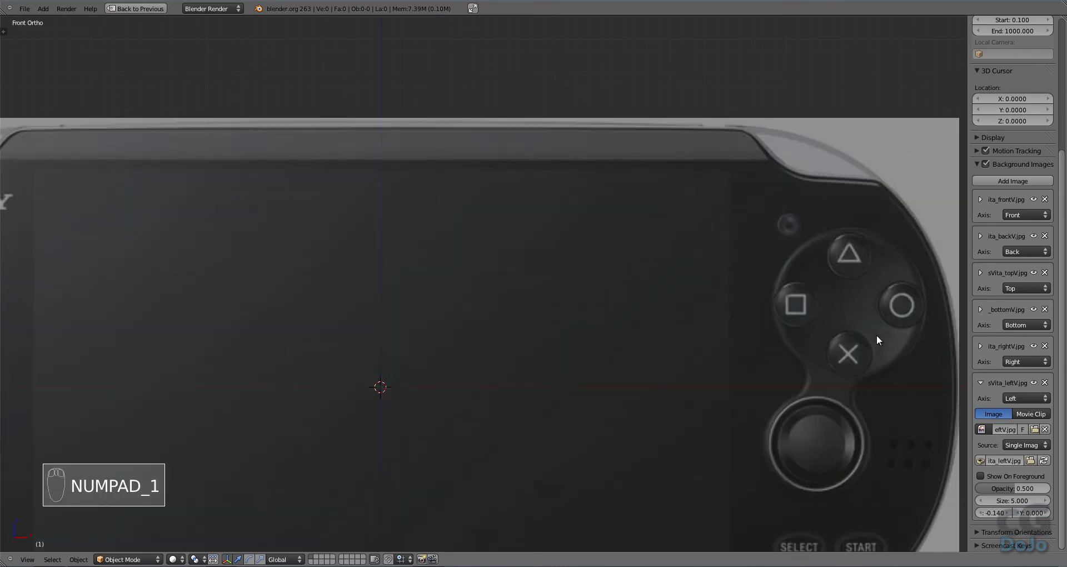
pyautogui.click(982, 383)
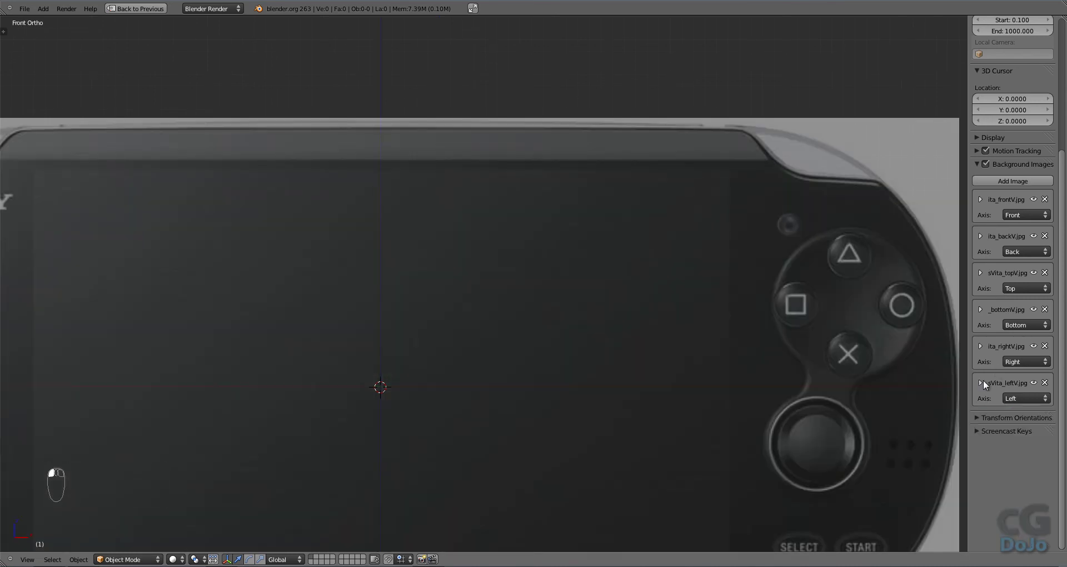
# Turn the display of all background images off and back on
pyautogui.click(986, 164)
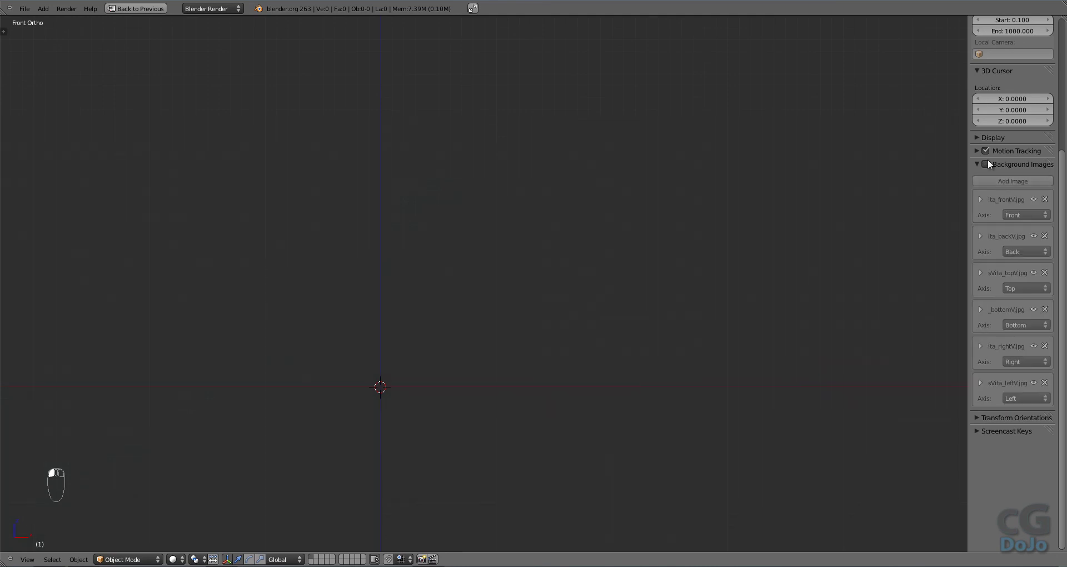
pyautogui.click(987, 162)
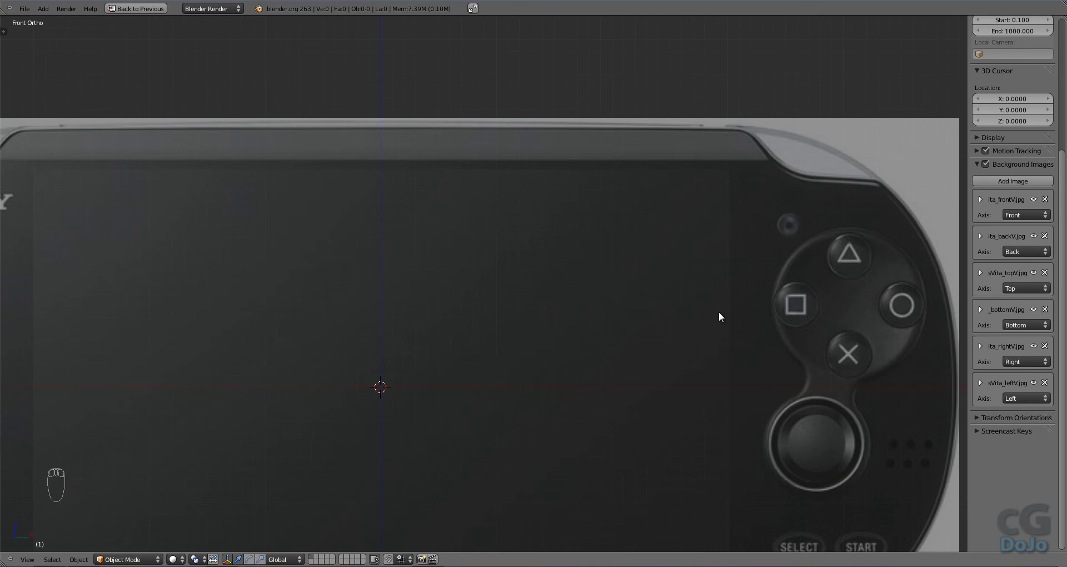
# Reset the 3D cursor to the scene centre and hide the properties sidebar, keeping the whole front image in view
pyautogui.hotkey('shift', 'c')
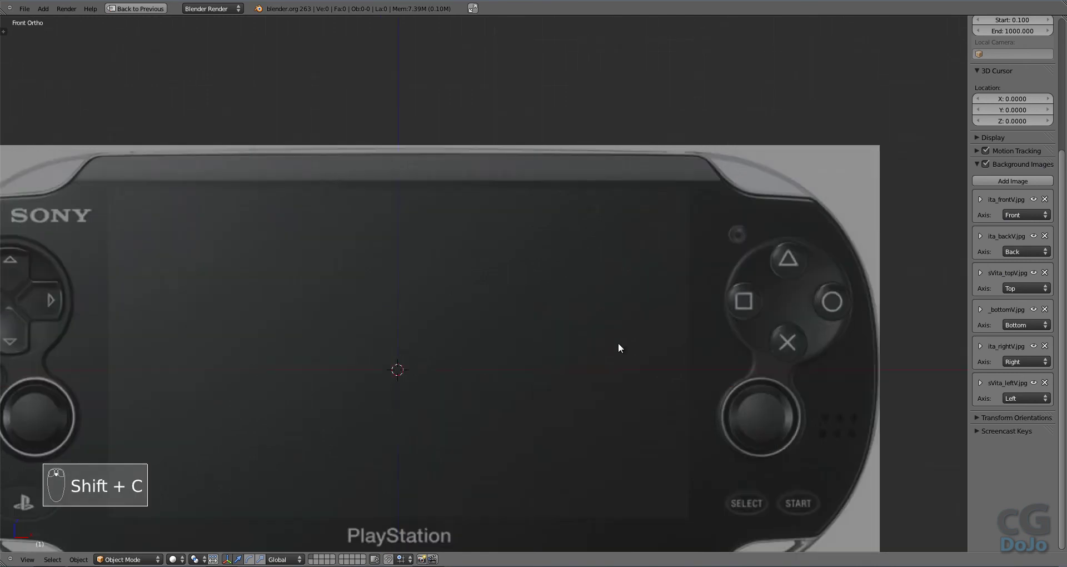
pyautogui.press('n')
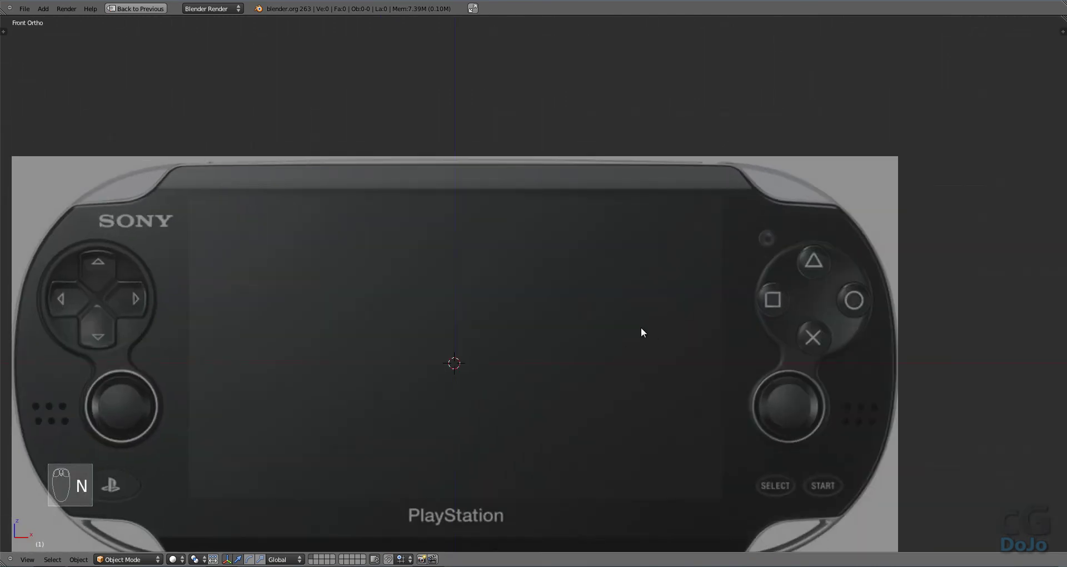
pyautogui.moveTo(635, 315); pyautogui.dragTo(721, 233)
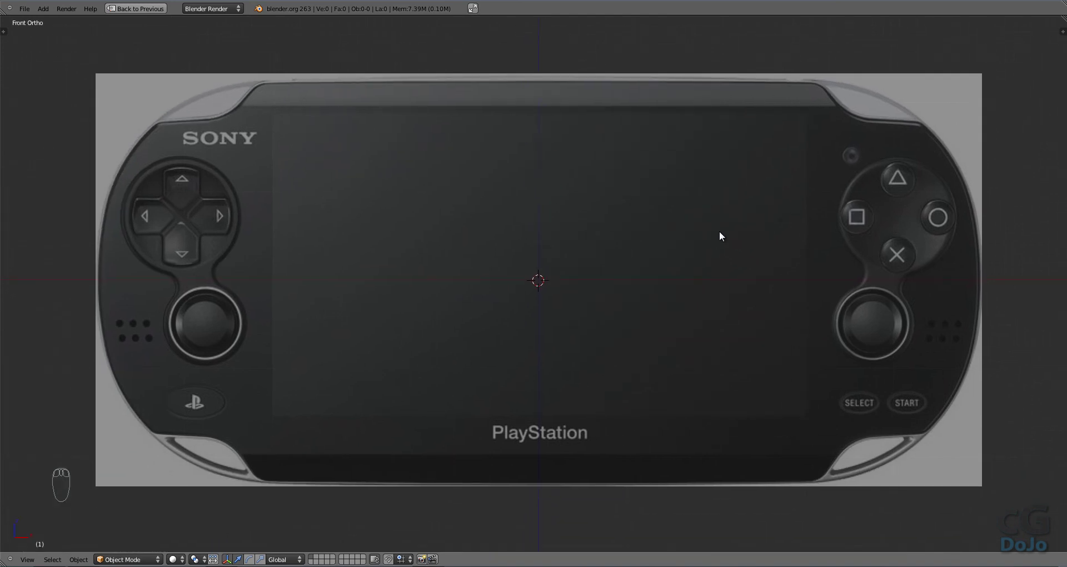
# Check the background images in the front, back, right, left, top and bottom views, ending in the front view
pyautogui.press('KP_1')
pyautogui.press('ctrl+KP_1')
pyautogui.press('KP_3')
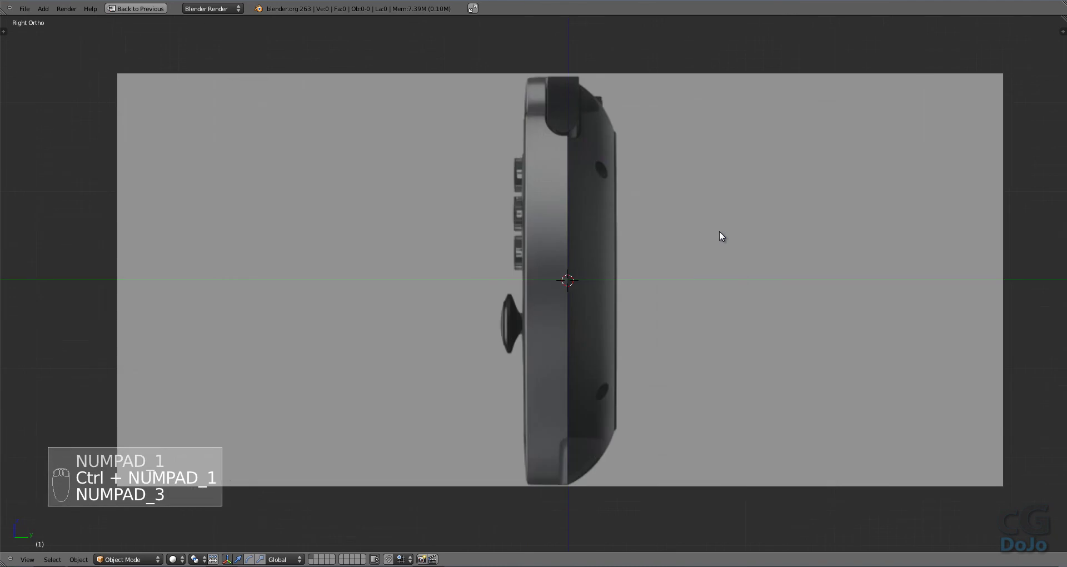
pyautogui.press('ctrl+KP_3')
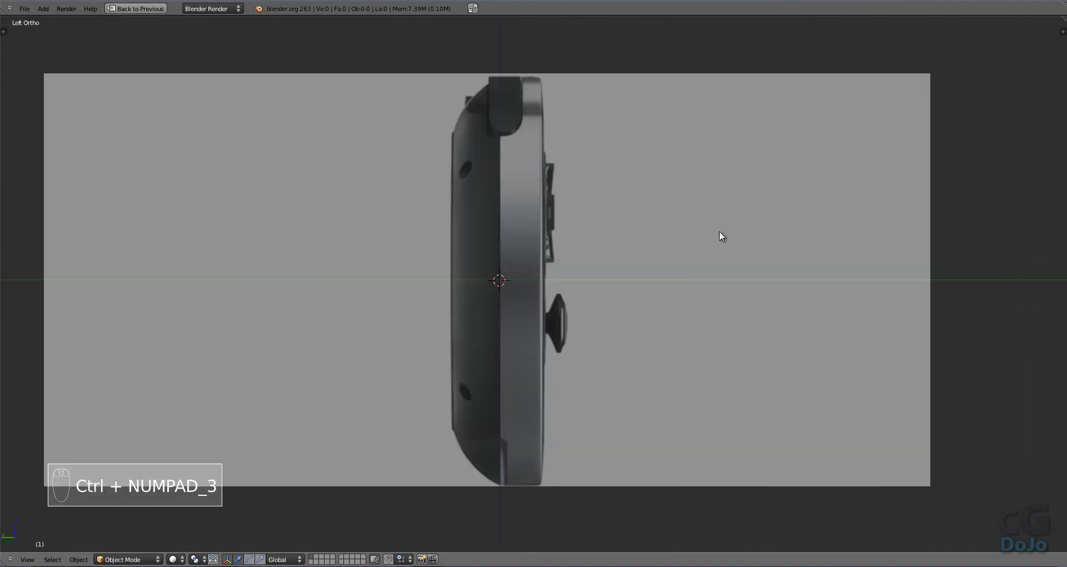
pyautogui.press('KP_7')
pyautogui.press('ctrl+KP_7')
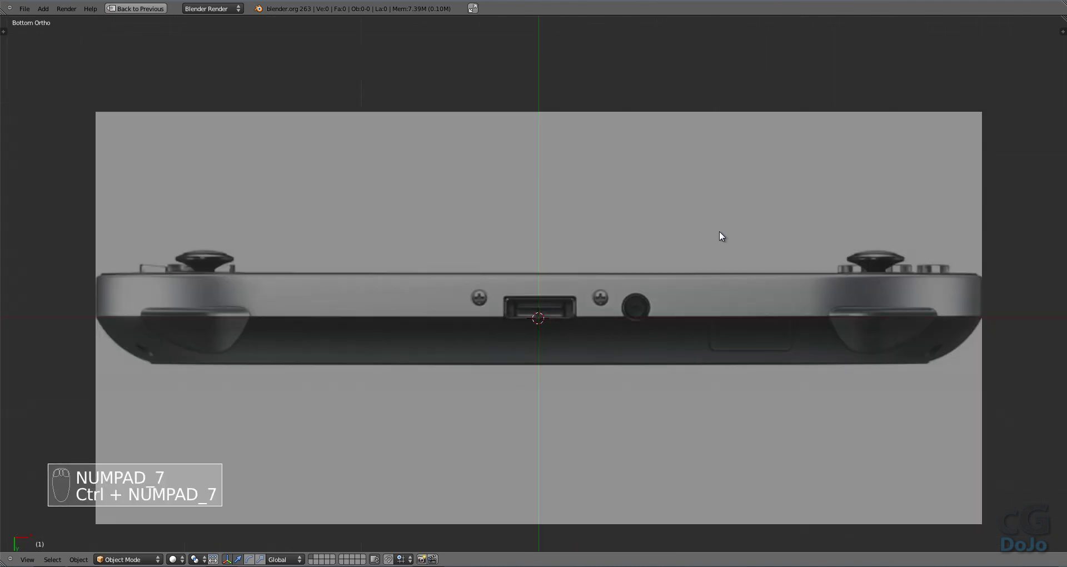
pyautogui.press('KP_1')
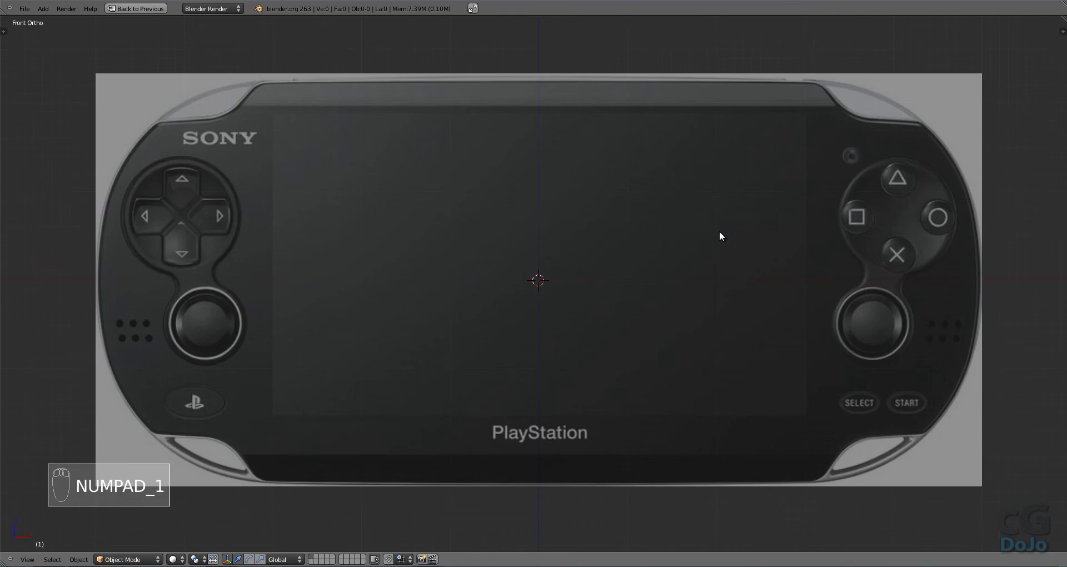